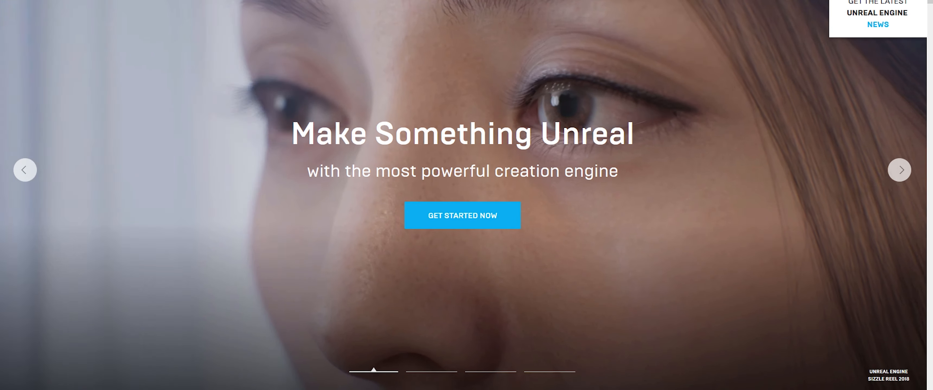
Look through the Unreal Engine website's sections on included tools, real-time design workflows, platform support, online services and virtual reality.
scroll(927, 25, down, 2)
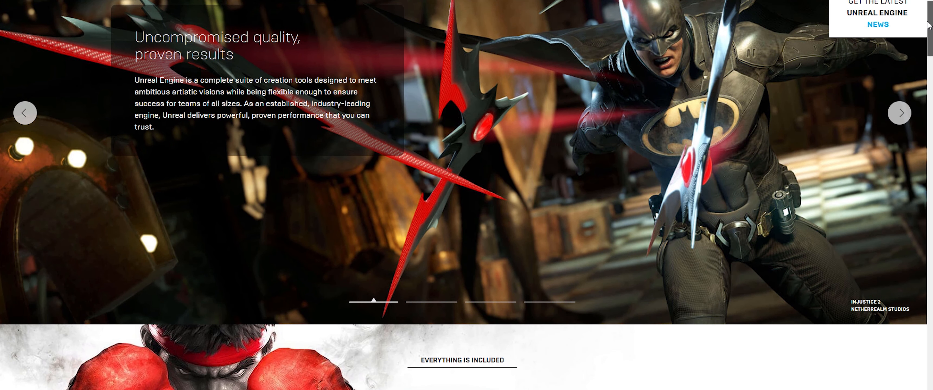
scroll(925, 40, down, 7)
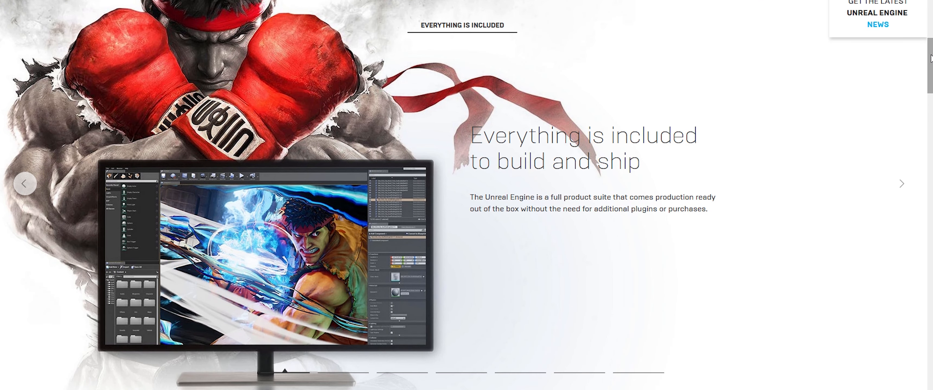
scroll(929, 58, down, 10)
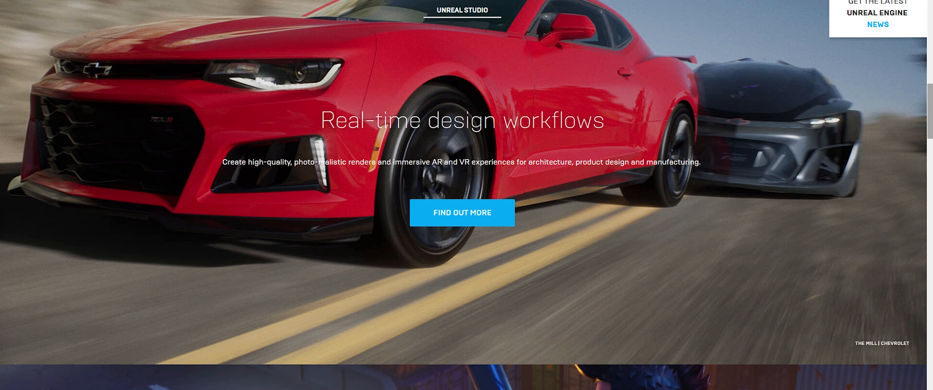
scroll(931, 103, down, 10)
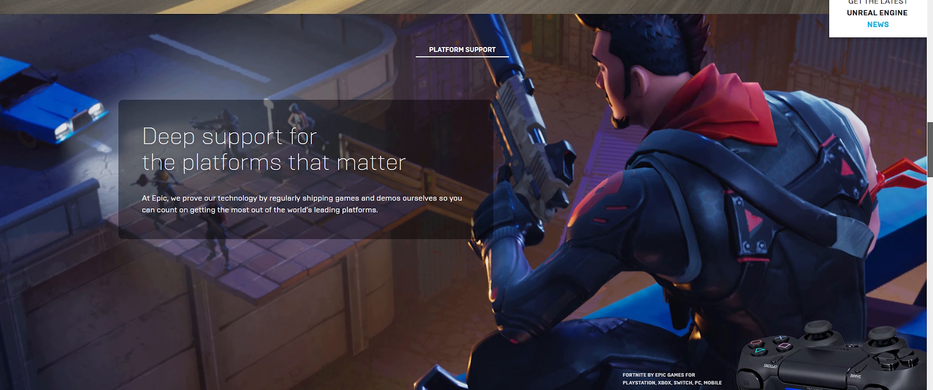
scroll(930, 145, down, 10)
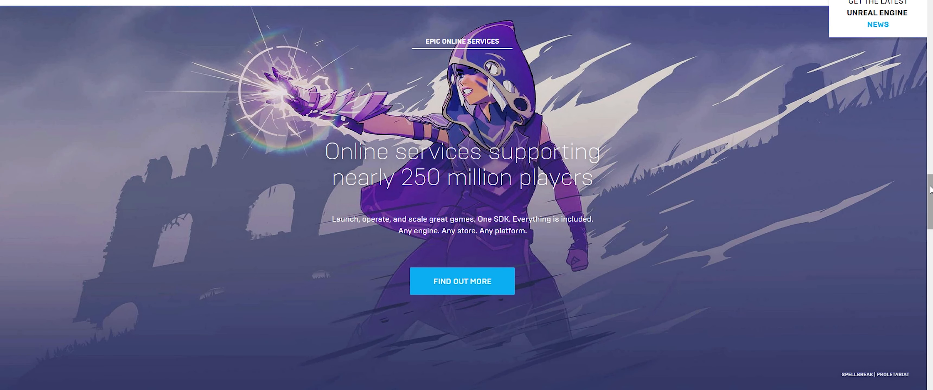
scroll(927, 233, down, 10)
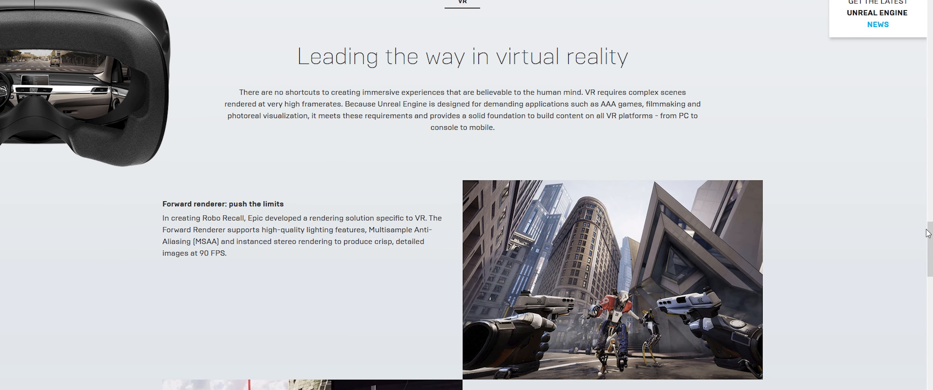
drag(927, 234, 929, 376)
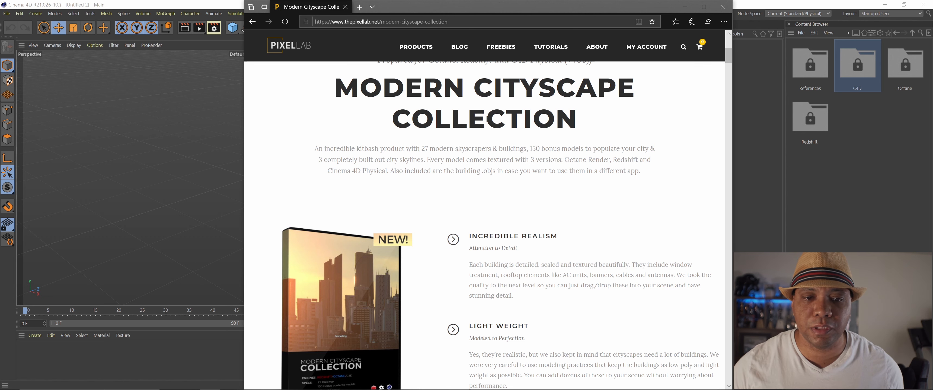
Review the Modern Cityscape Collection product page, including its features and preview images, and return to Cinema 4D.
scroll(516, 217, down, 7)
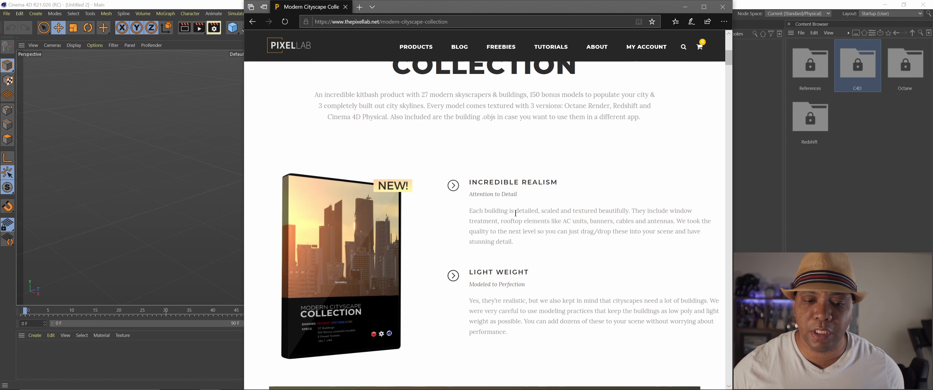
scroll(516, 217, down, 2)
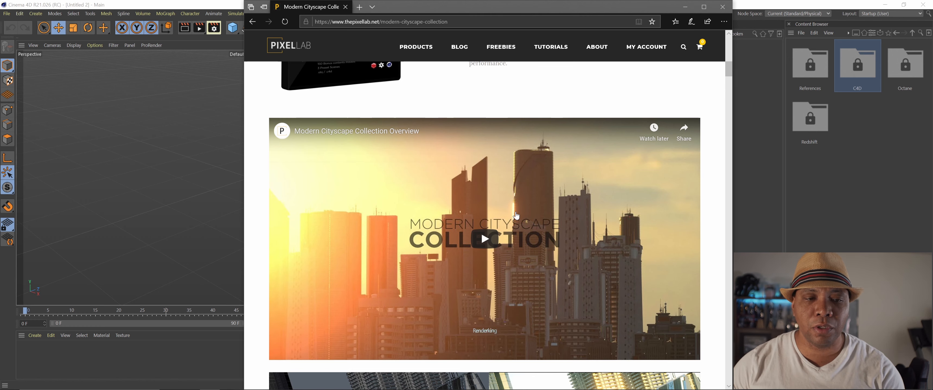
scroll(517, 216, down, 5)
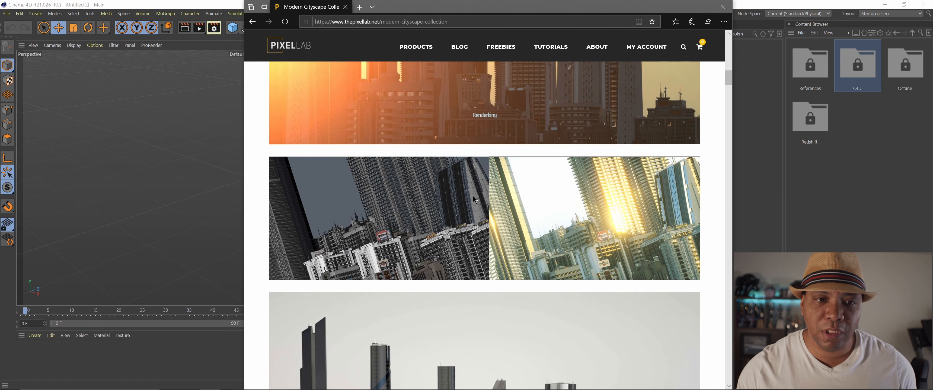
scroll(474, 198, down, 5)
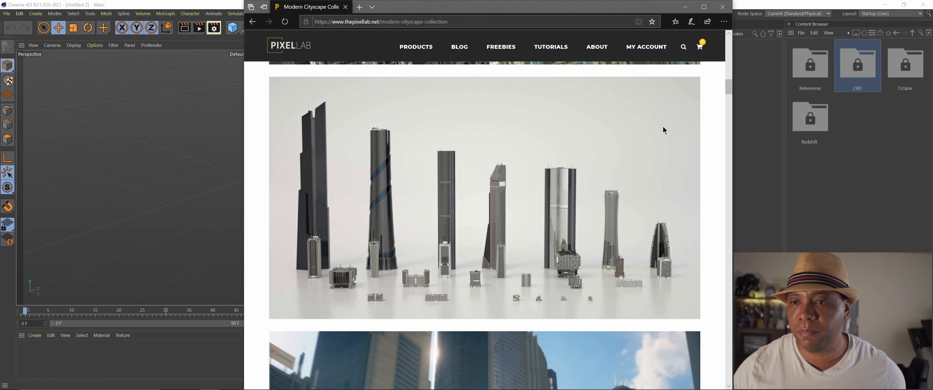
click(684, 6)
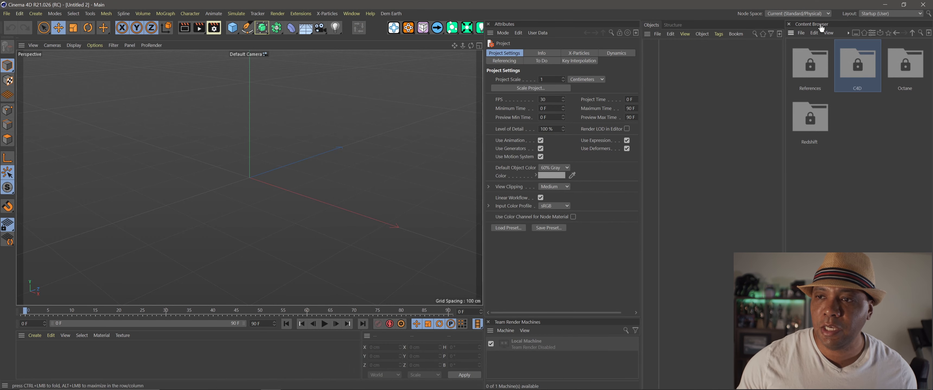
Load Building_04 from the C4D content library folder into the scene, deselect it and frame the whole building in the viewport.
double_click(852, 66)
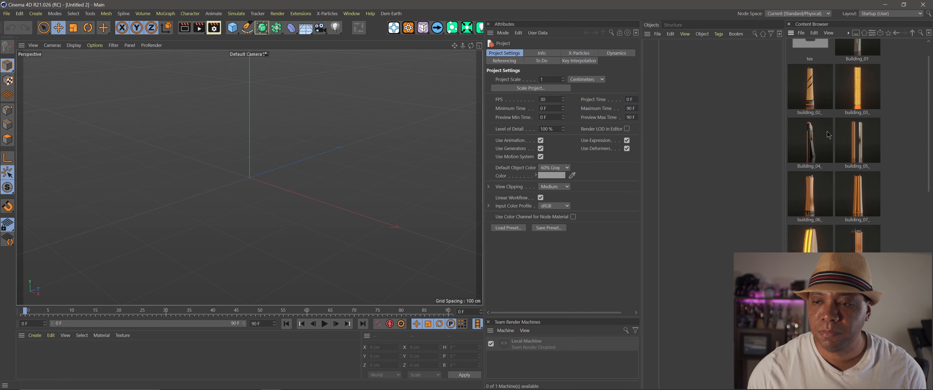
scroll(827, 131, down, 1)
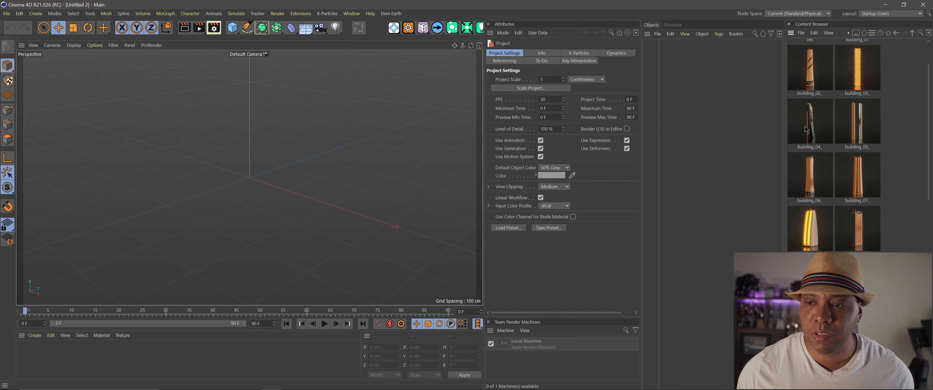
double_click(807, 130)
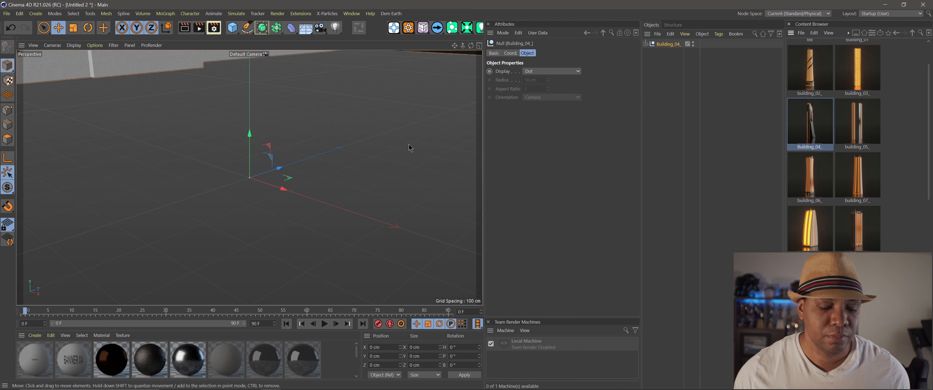
click(363, 131)
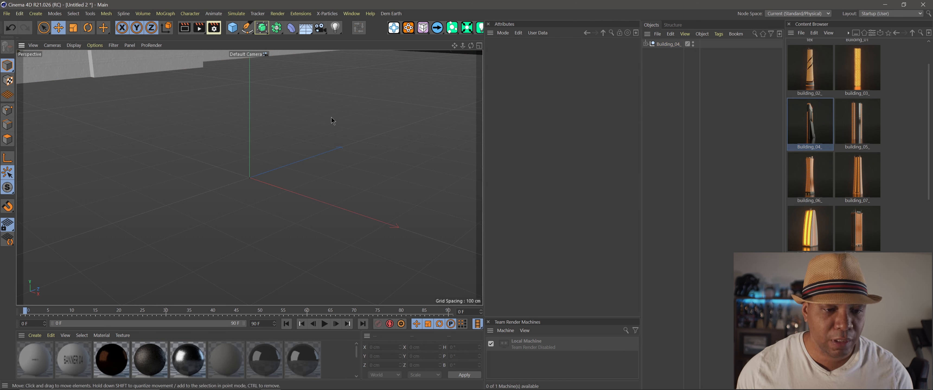
key(h)
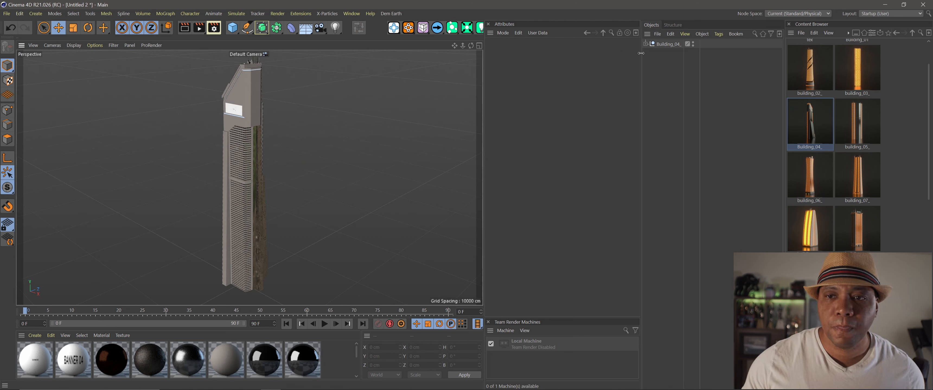
Widen the object list and expand the Building_04 hierarchy, collapsing its window frame, window glass, roof element_01 and roof element_02 groups.
drag(640, 52, 623, 52)
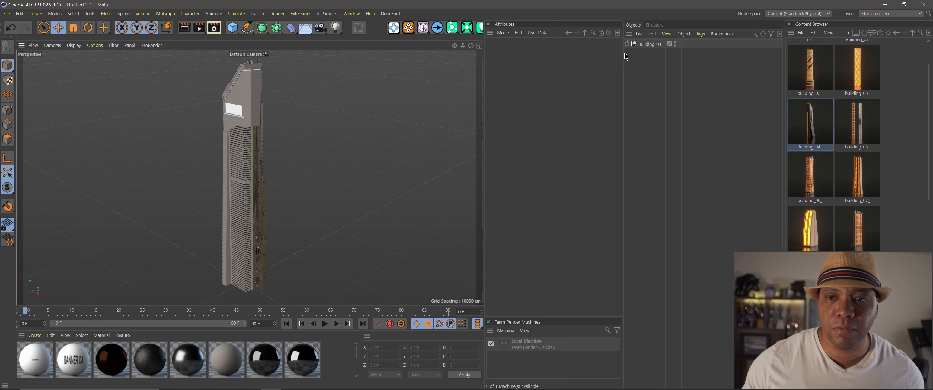
click(627, 44)
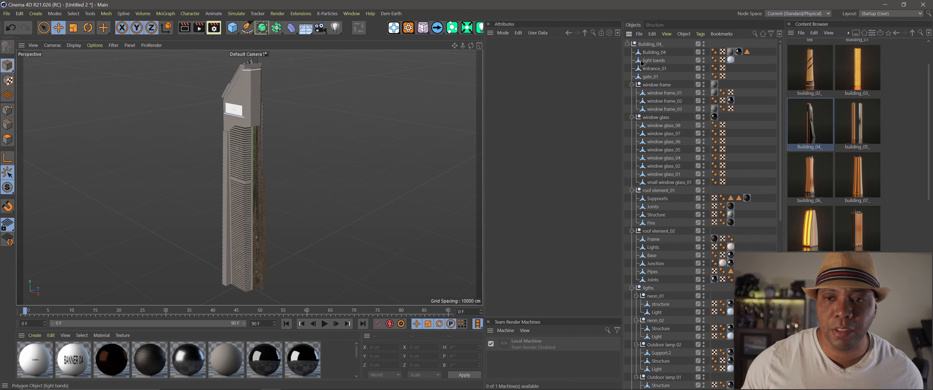
click(631, 85)
click(631, 93)
click(631, 101)
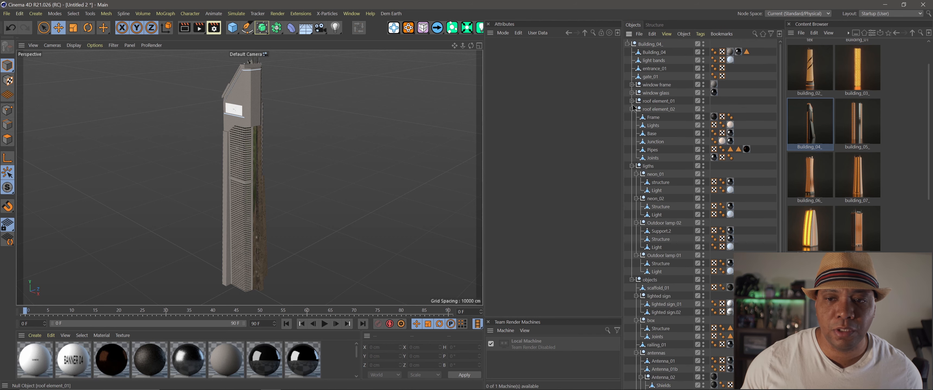
click(631, 109)
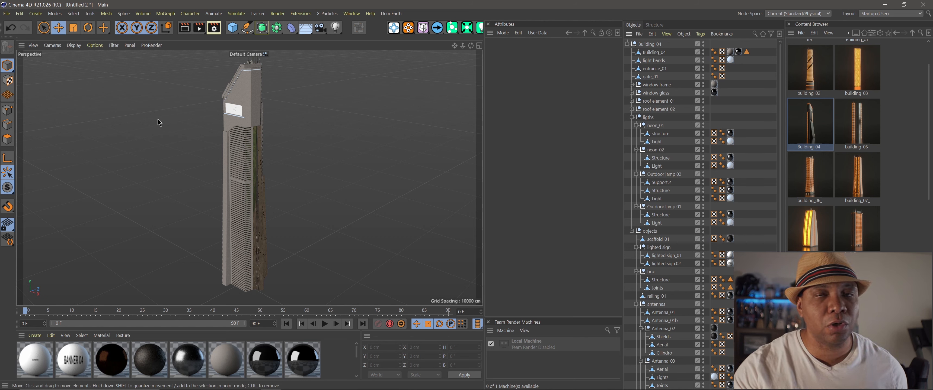
Save the project for Cineware as Building_04_UE4 in the PIXEL LABS UNREAL C4D folder.
click(6, 14)
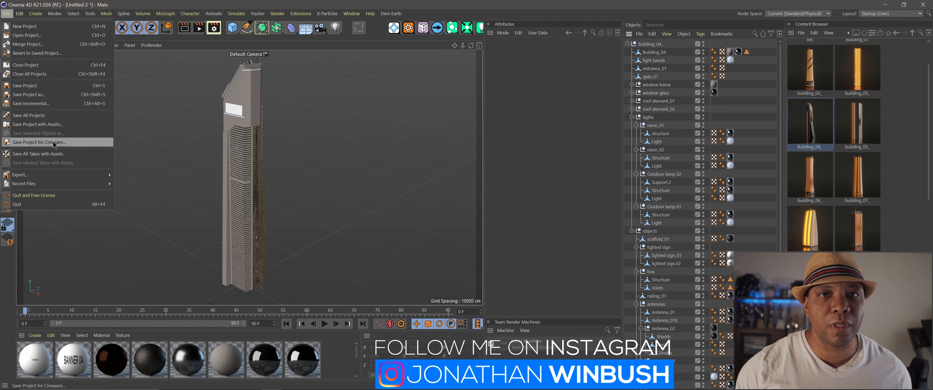
click(53, 143)
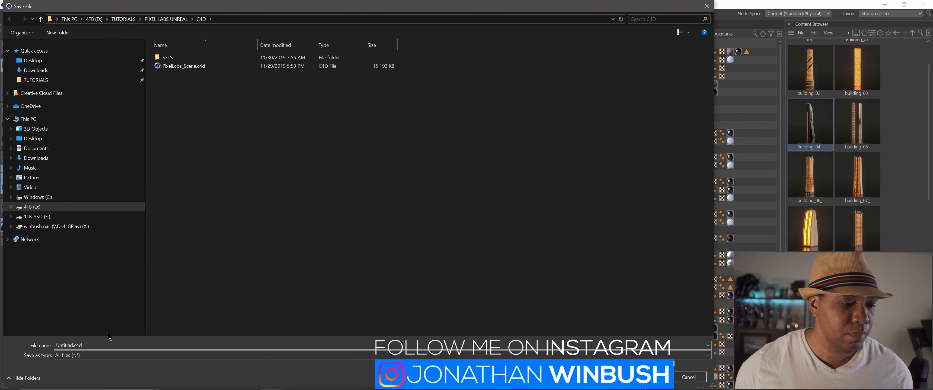
text(Bu)
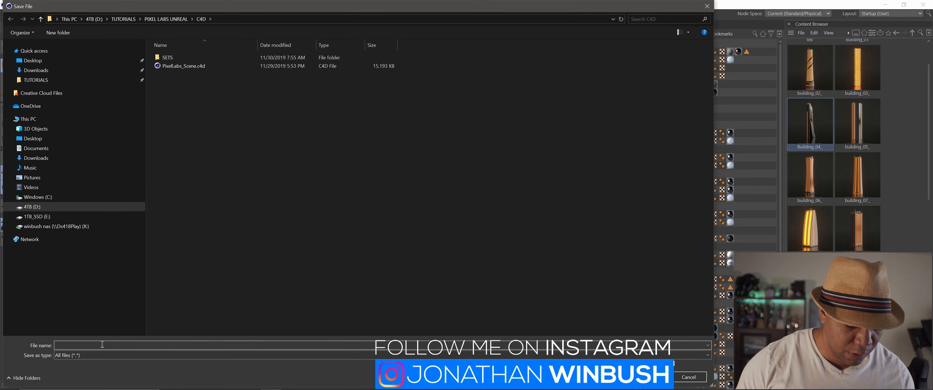
text(il)
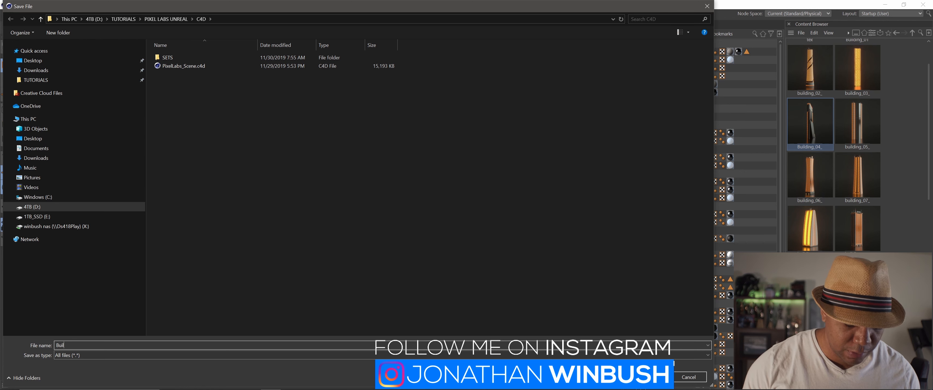
text(ding_0)
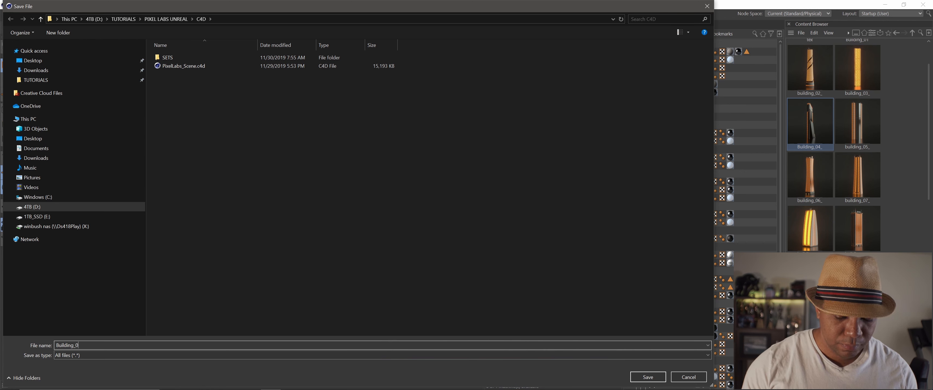
text(4_UE4)
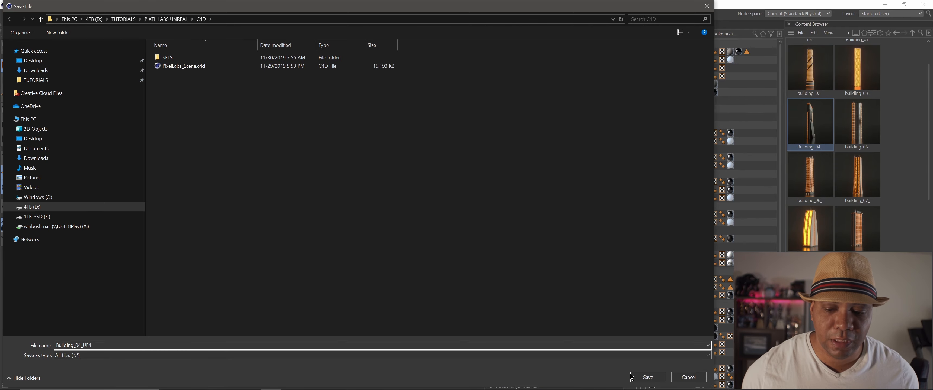
click(648, 377)
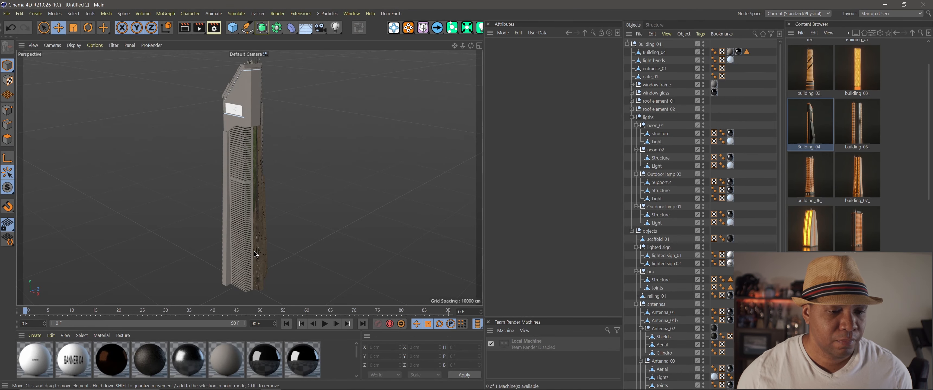
Switch to the Unreal Project Browser, preview the Flying, Handheld AR and Virtual Reality Blueprint templates, and show the Unreal Studio templates.
mouse_move(156, 389)
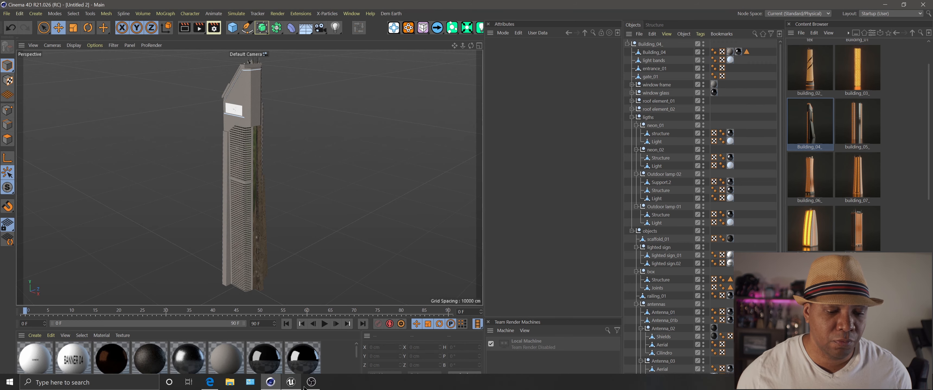
click(291, 383)
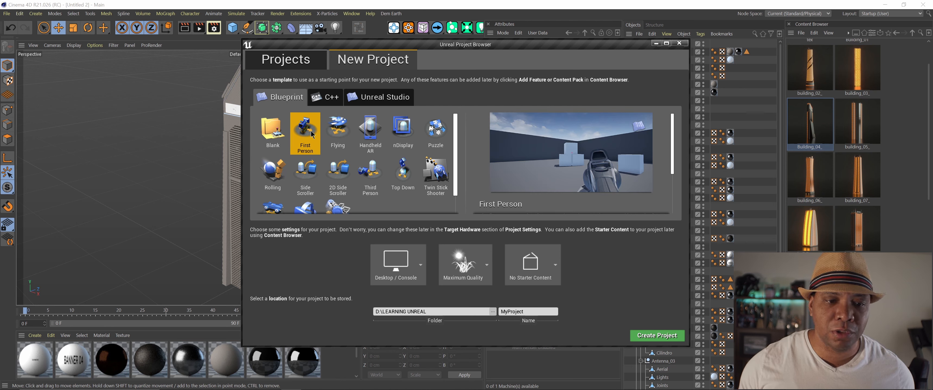
click(340, 133)
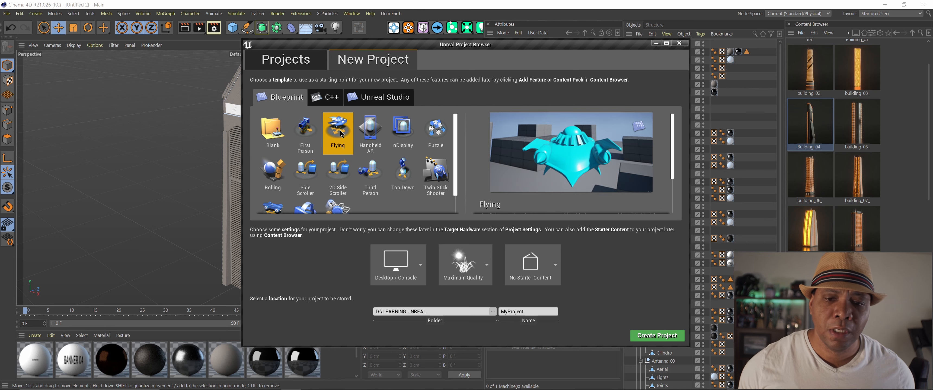
click(369, 125)
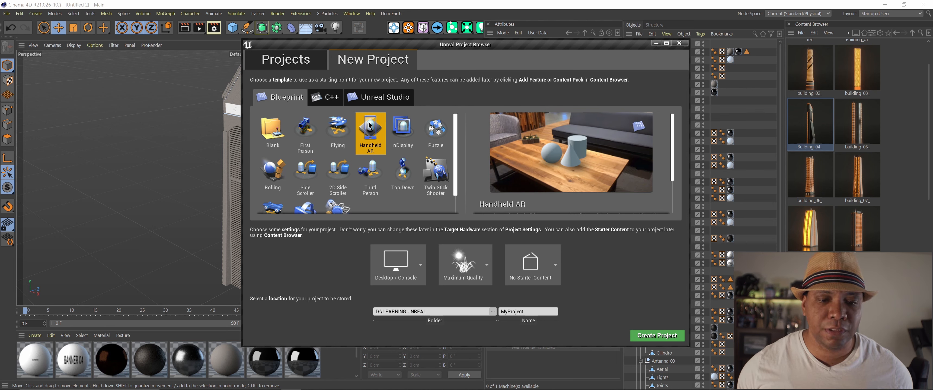
scroll(372, 148, down, 2)
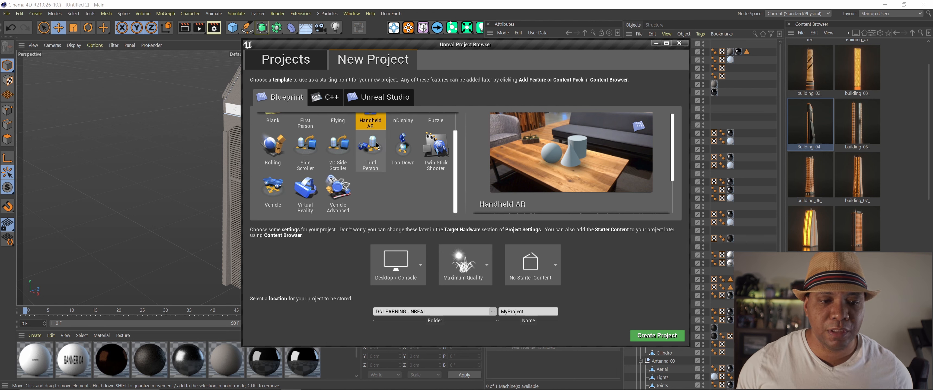
click(315, 189)
scroll(369, 155, up, 3)
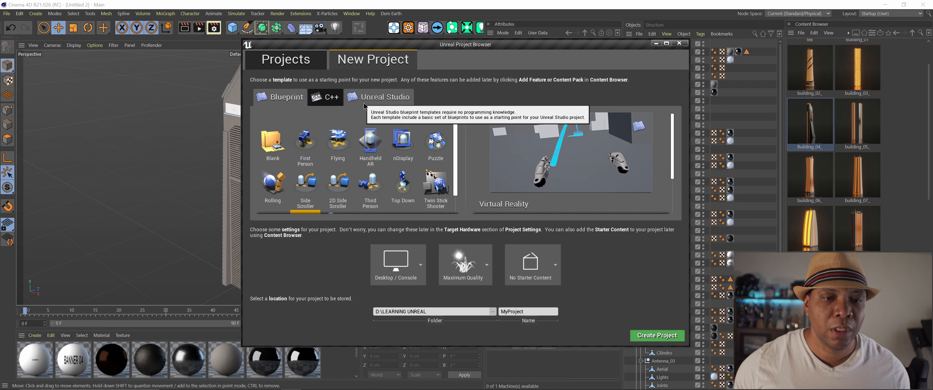
click(391, 101)
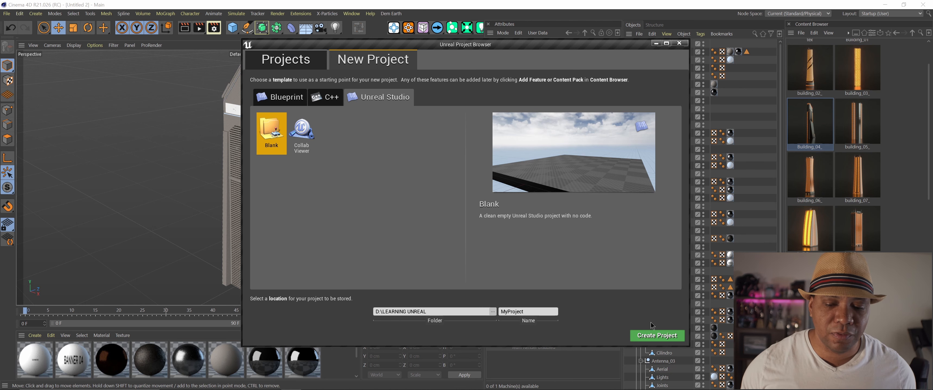
Create the blank Unreal Studio project MyProject in D:\LEARNING UNREAL and delete the level's Floor and Player Start actors.
click(659, 338)
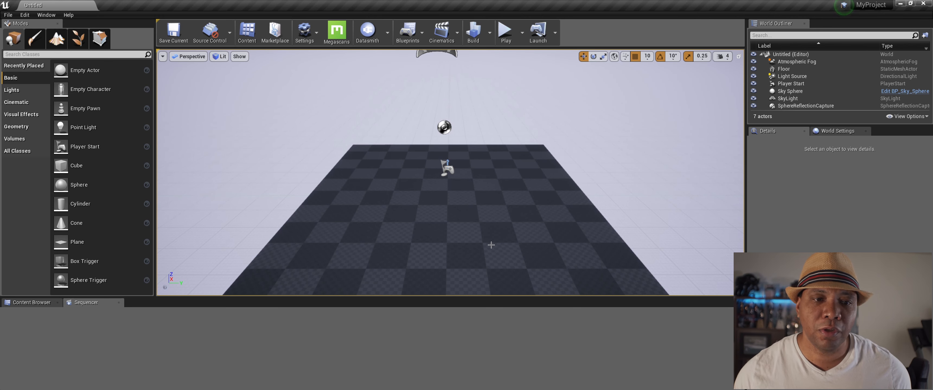
click(495, 225)
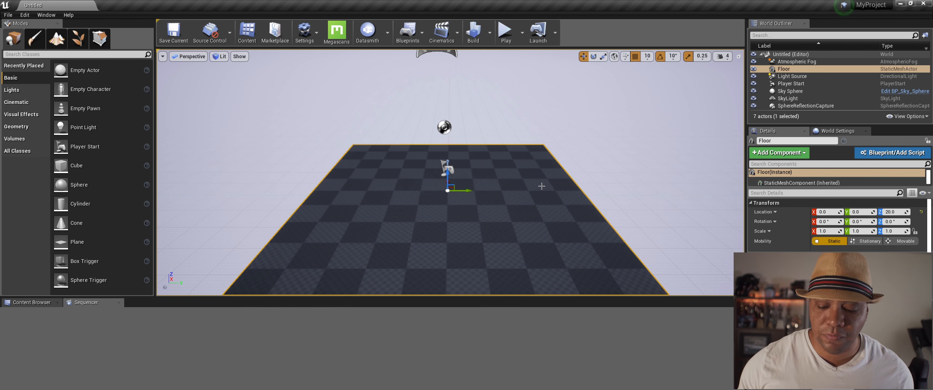
key(Delete)
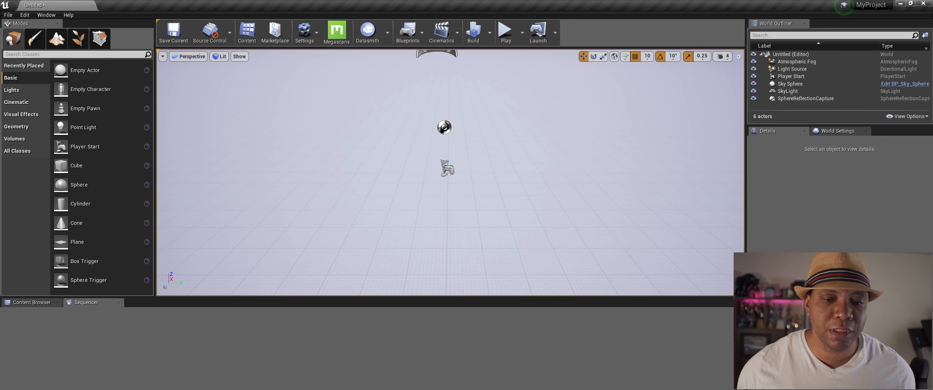
scroll(449, 171, up, 5)
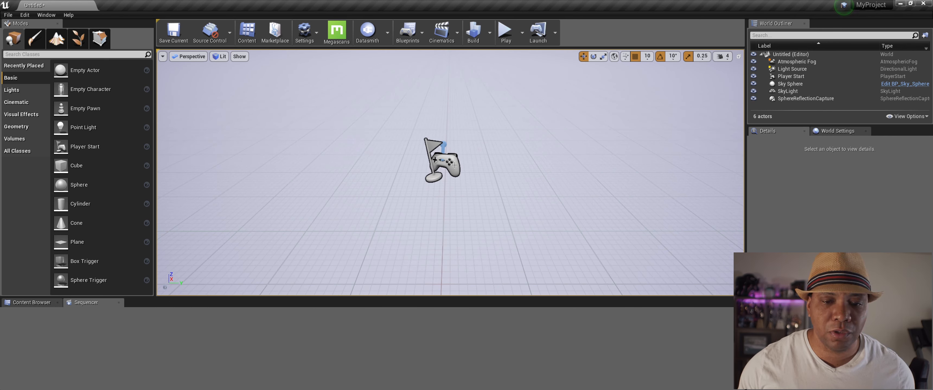
click(455, 165)
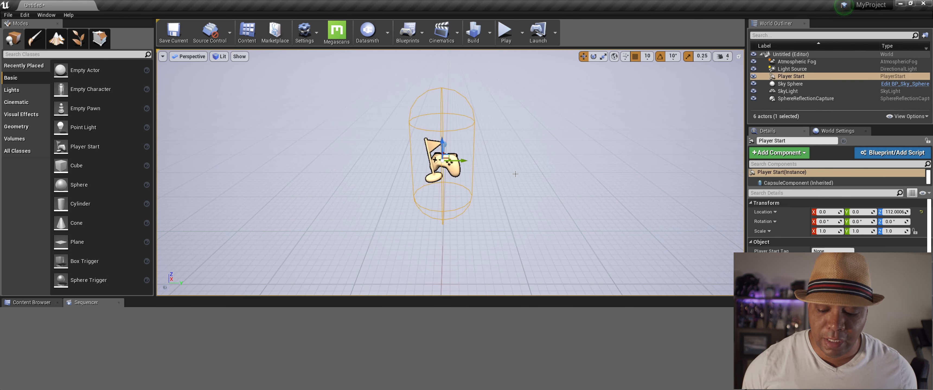
key(Delete)
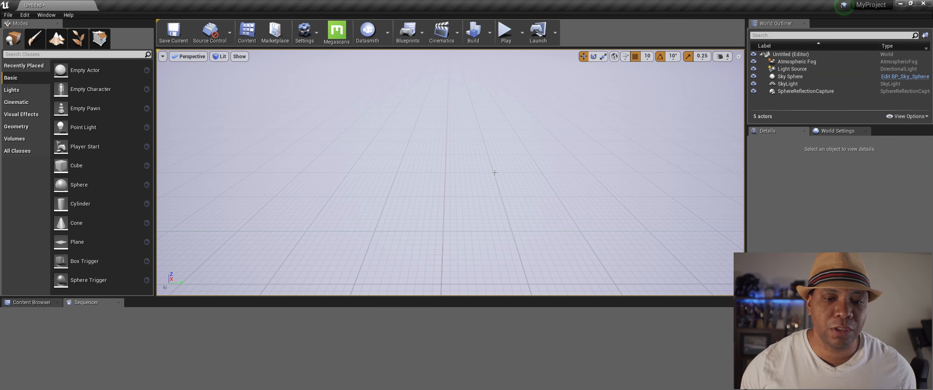
scroll(494, 172, down, 4)
scroll(495, 173, down, 1)
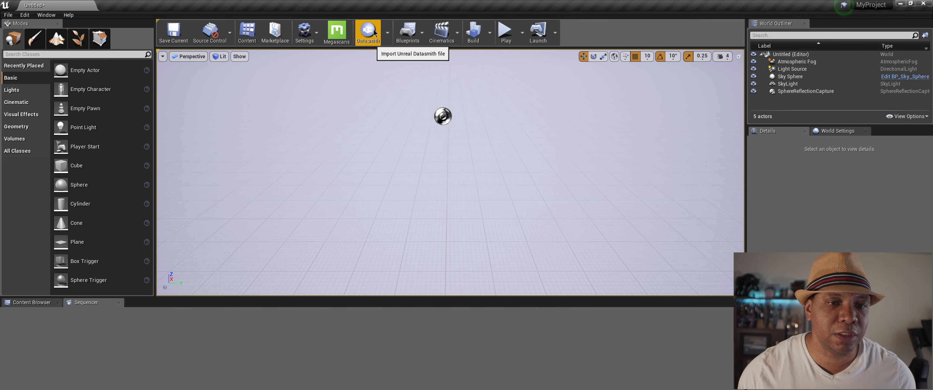
Set the Datasmith importer to Cinema 4D and open Building_04_UE4.c4d from the PIXEL LABS UNREAL C4D folder.
click(389, 34)
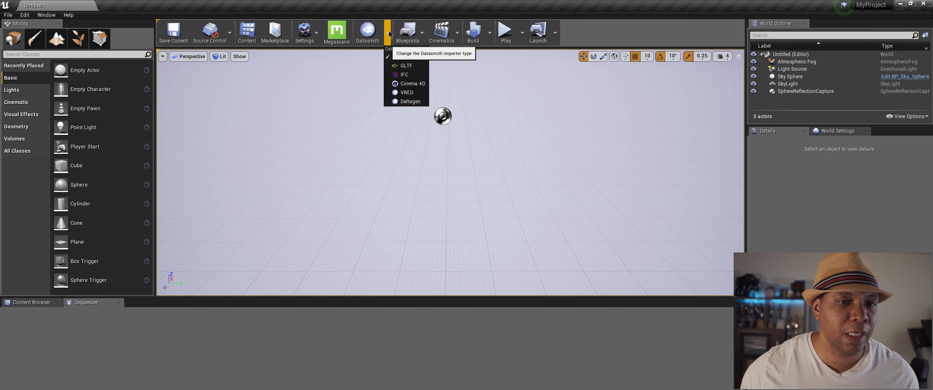
click(410, 84)
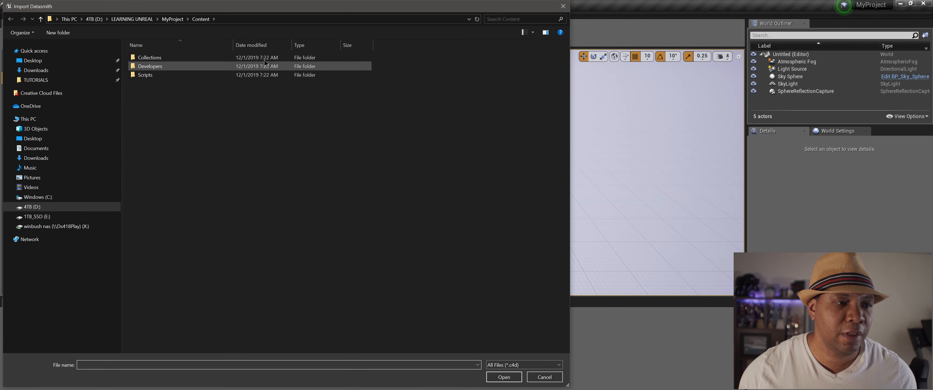
click(35, 79)
double_click(154, 95)
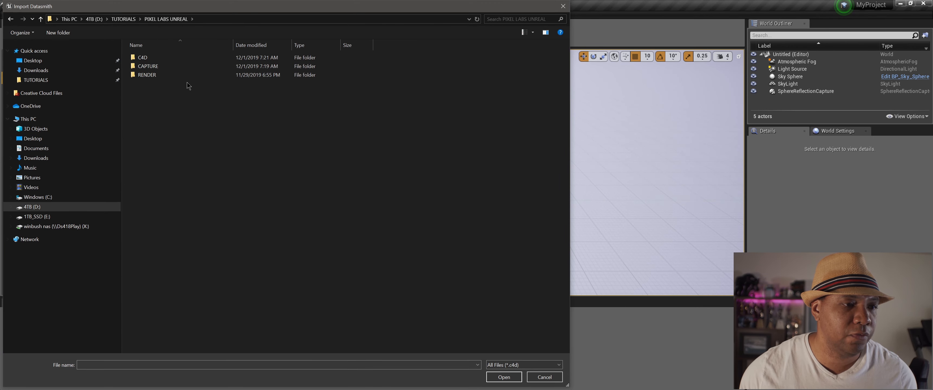
double_click(171, 57)
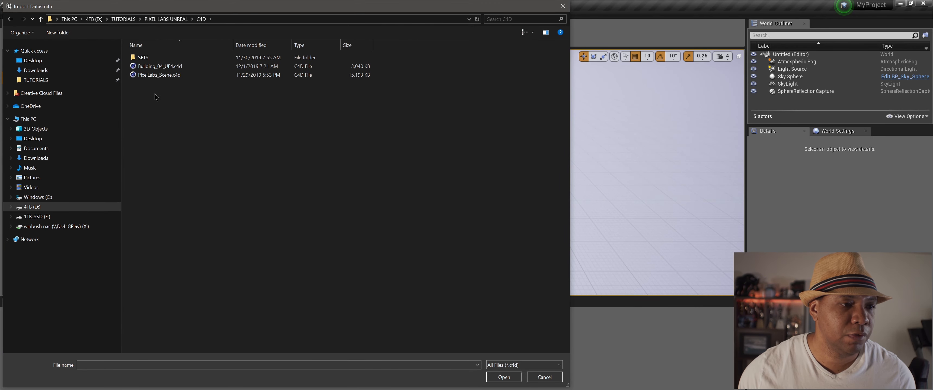
click(170, 66)
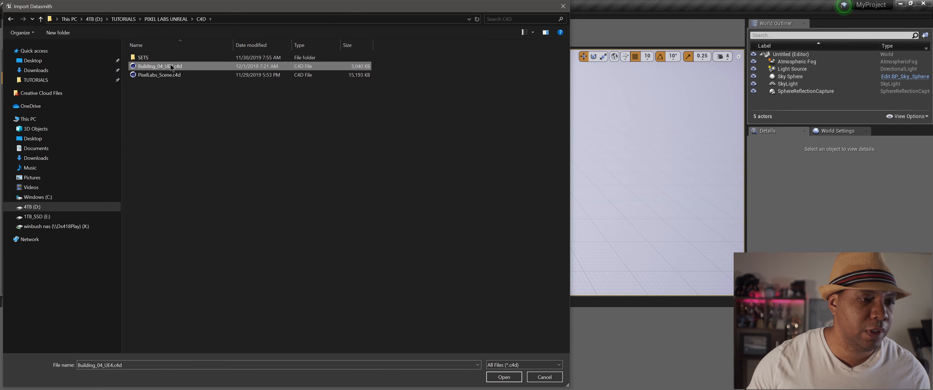
click(503, 378)
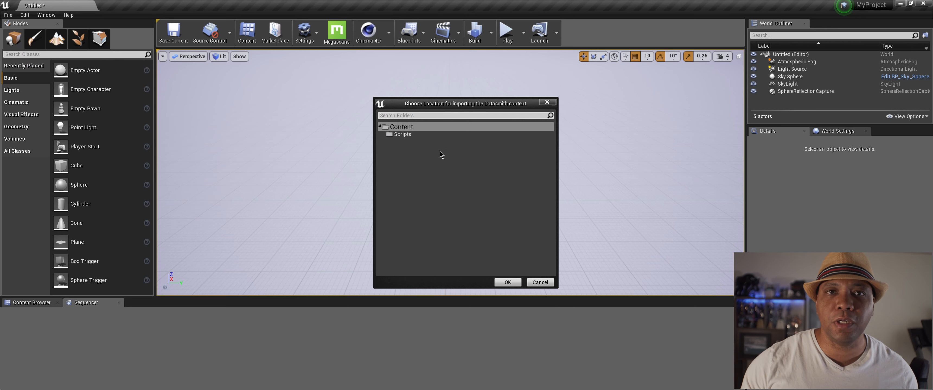
Import the building into the Content folder with geometry, materials and textures, lights, cameras and animations enabled, and view it from another side.
click(505, 284)
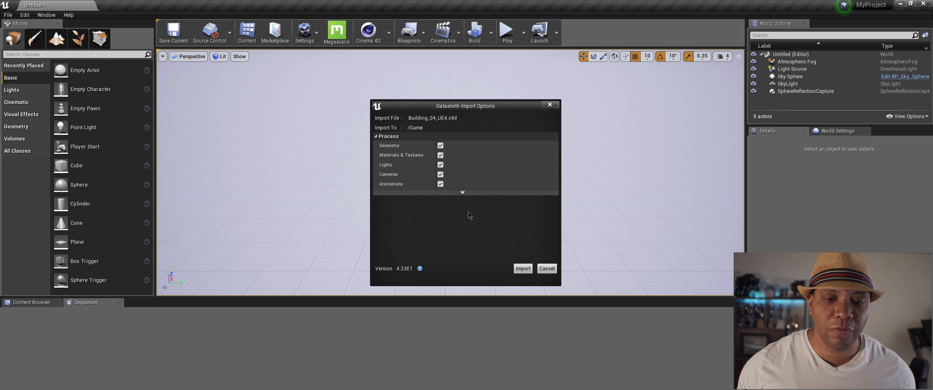
click(462, 193)
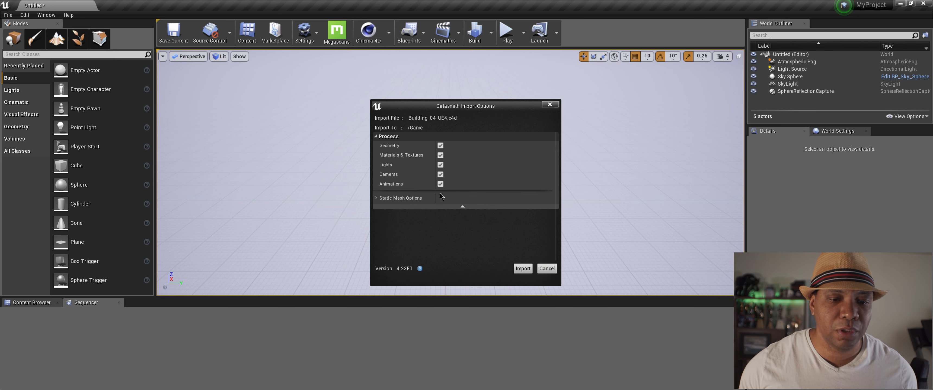
drag(450, 110, 443, 85)
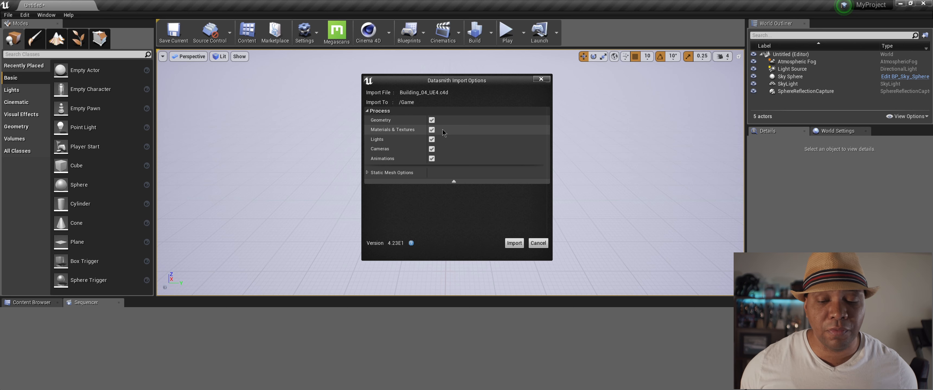
click(515, 244)
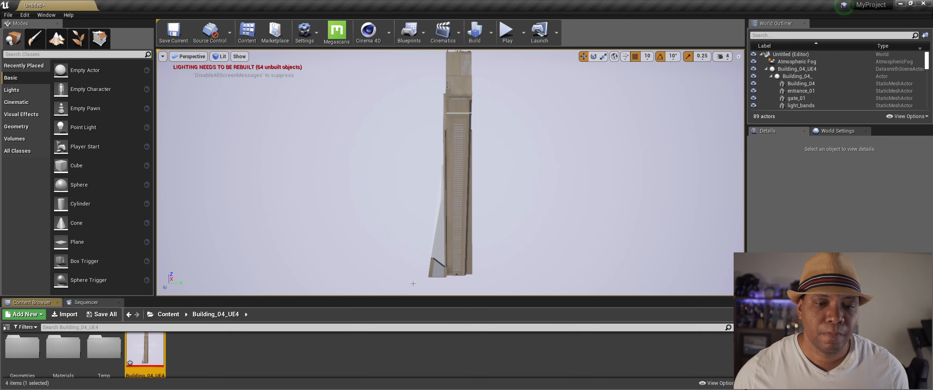
alt+drag(490, 178, 516, 181)
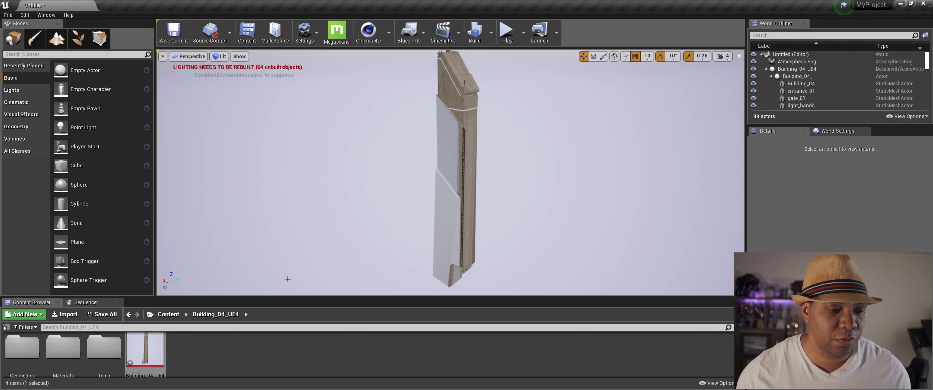
Enlarge the Content Browser and review the imported materials in the Building_04_UE4 Materials folder.
drag(318, 297, 317, 244)
click(73, 307)
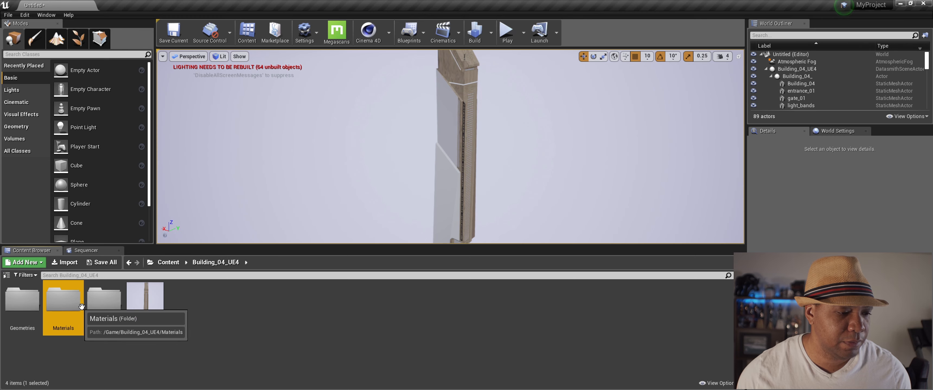
double_click(73, 307)
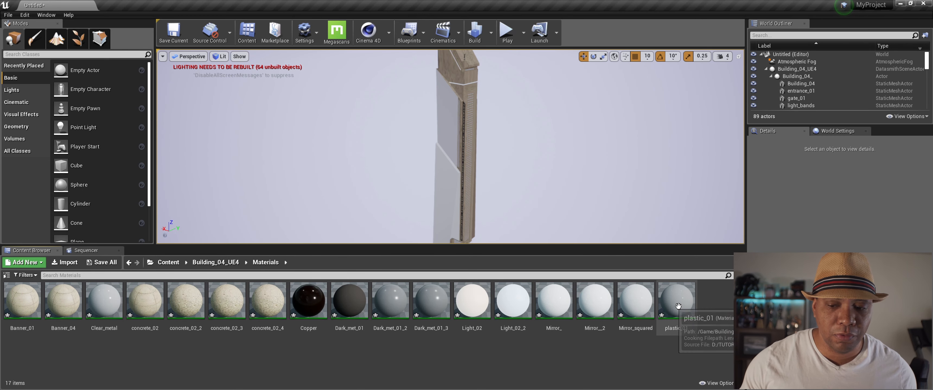
click(216, 262)
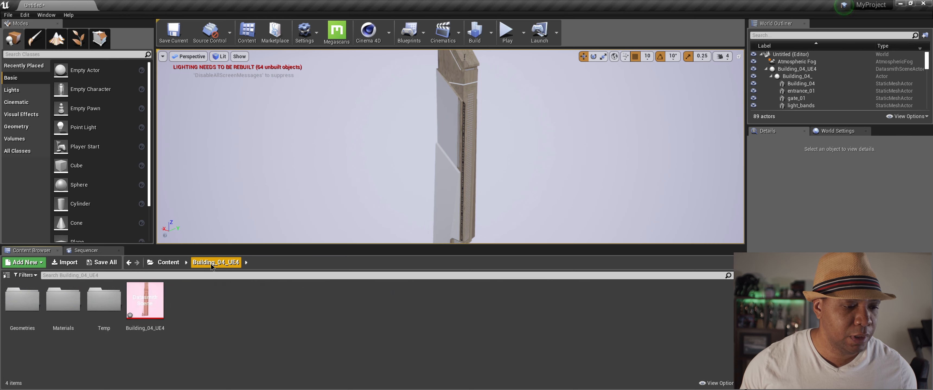
Look through the imported static meshes in the Geometries folder and return to the Building_04_UE4 folder.
double_click(22, 300)
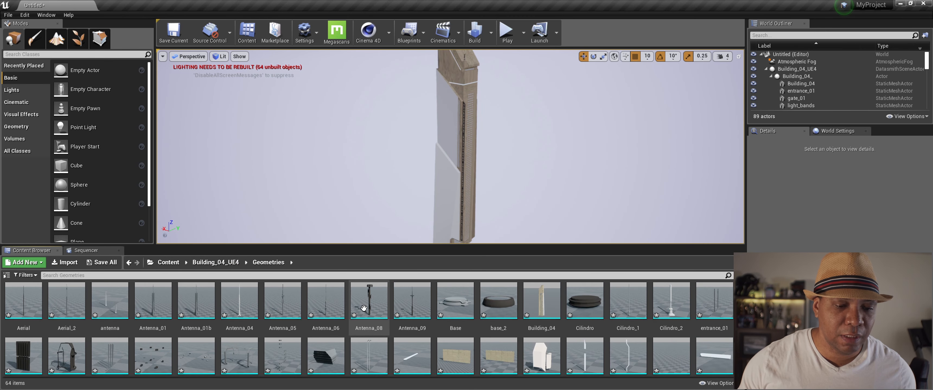
scroll(450, 307, down, 2)
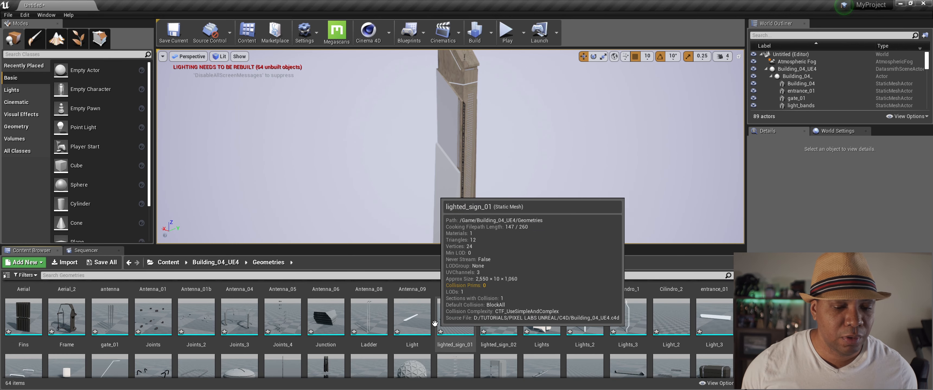
scroll(448, 323, down, 2)
scroll(396, 329, down, 2)
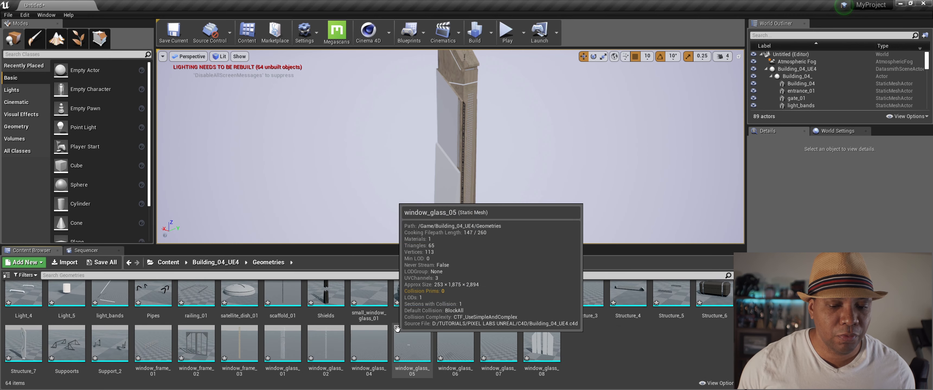
scroll(356, 326, up, 5)
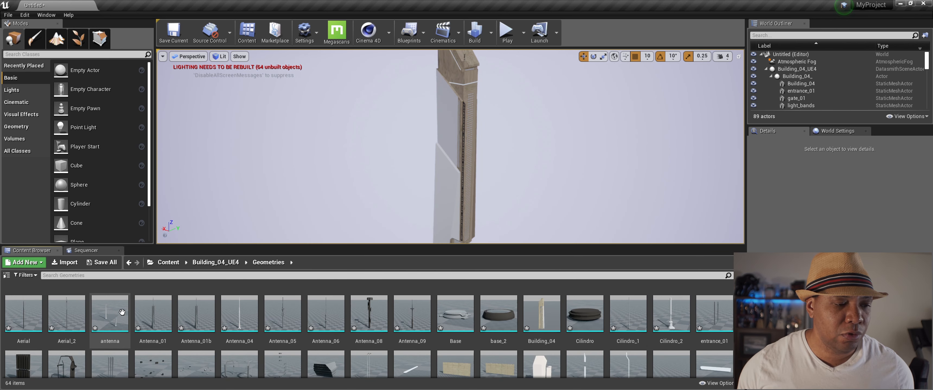
click(220, 263)
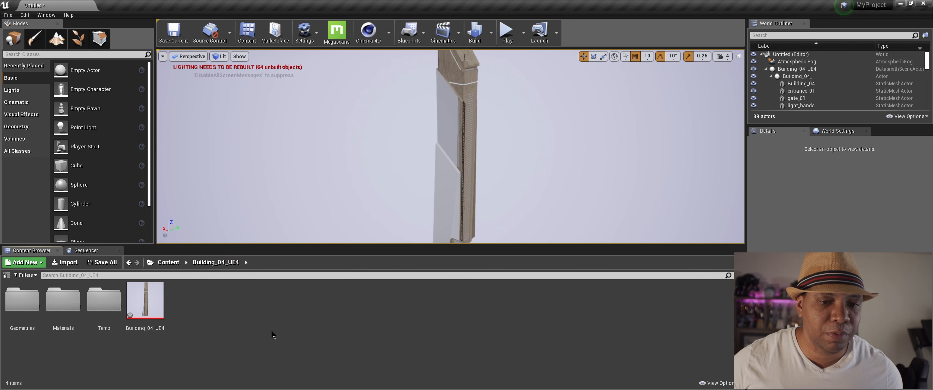
Switch to PixelLabs_Scene in Cinema 4D, widen the attributes area and show the Cloner's instance mode options.
click(460, 200)
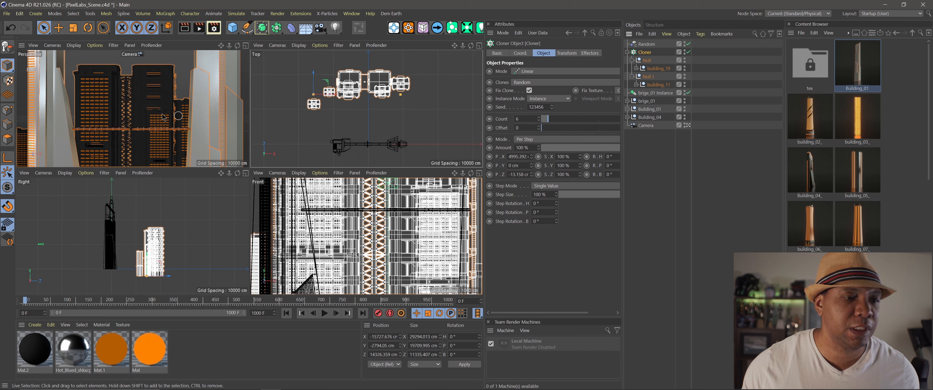
click(32, 301)
drag(36, 304, 14, 320)
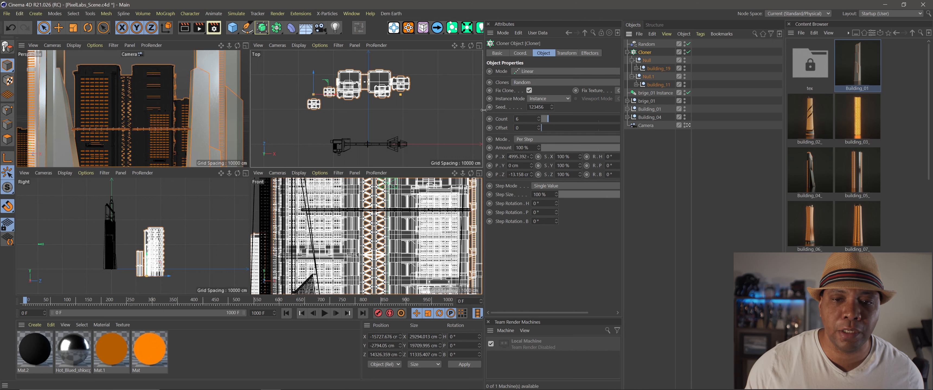
drag(485, 110, 439, 111)
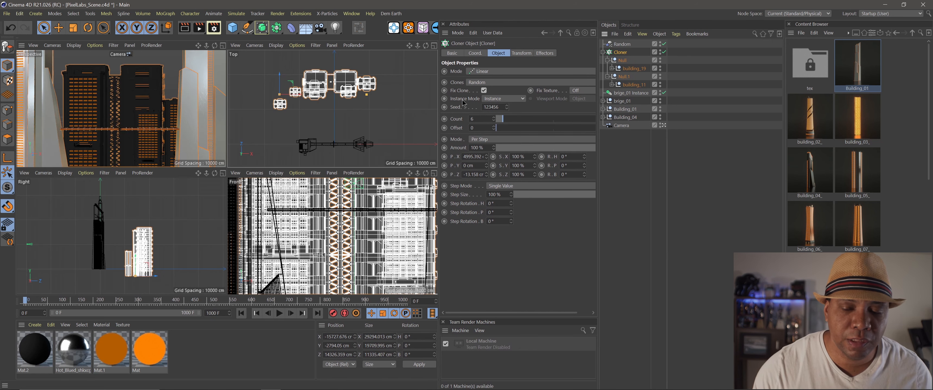
click(492, 100)
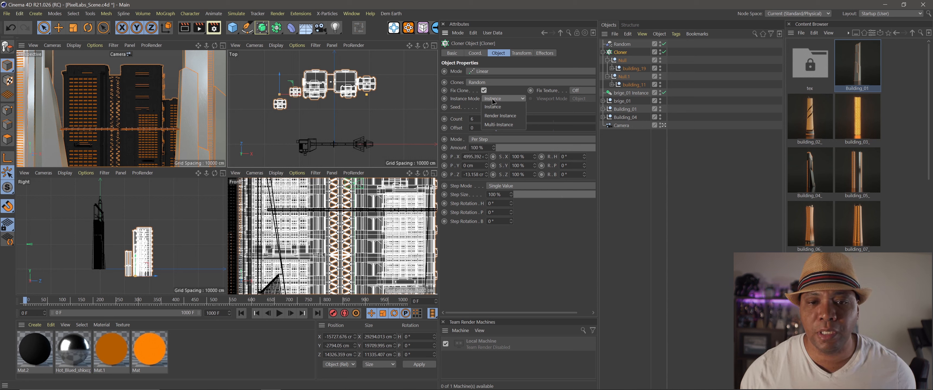
Examine the properties of the brige_01 Instance, the brige_01 null, the Cloner and the Random effector.
click(627, 165)
click(627, 94)
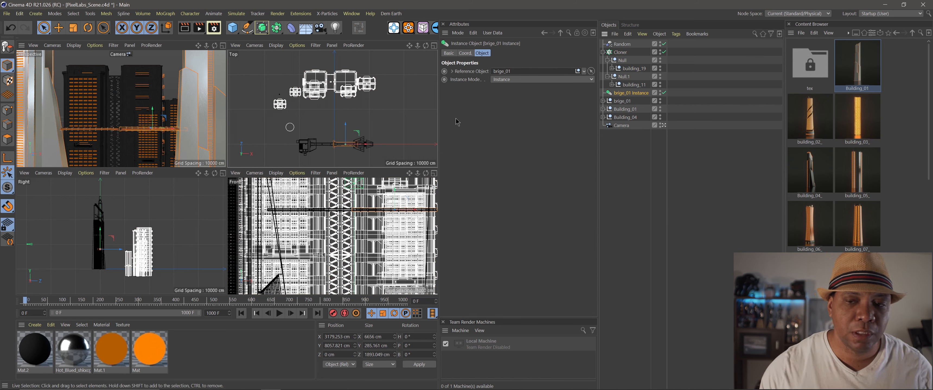
click(631, 103)
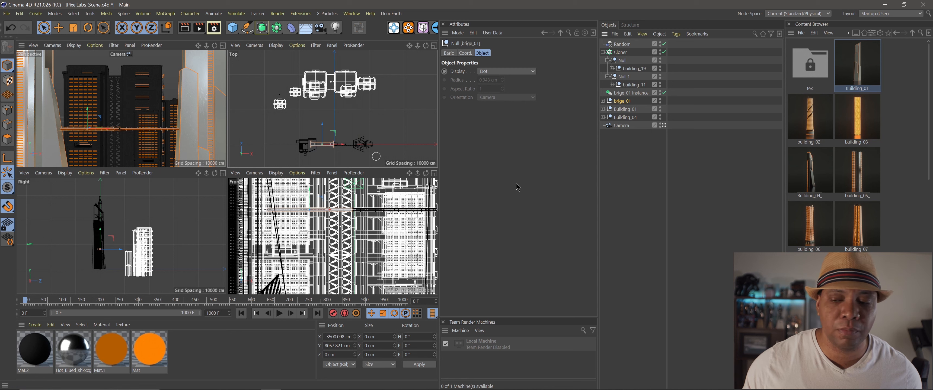
click(619, 94)
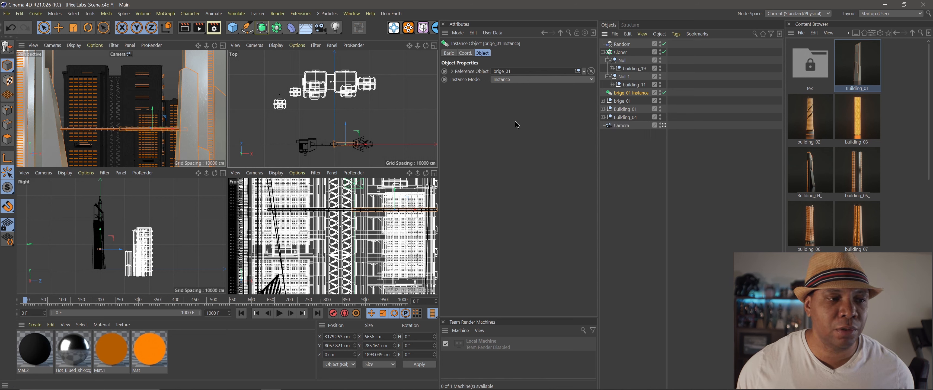
click(621, 53)
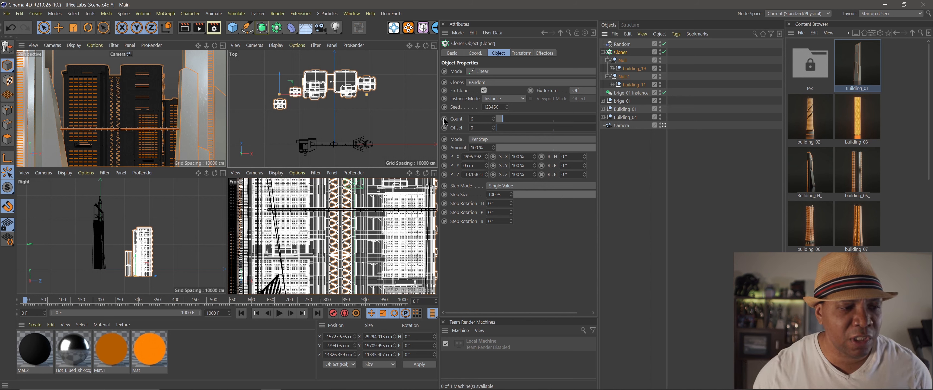
click(626, 46)
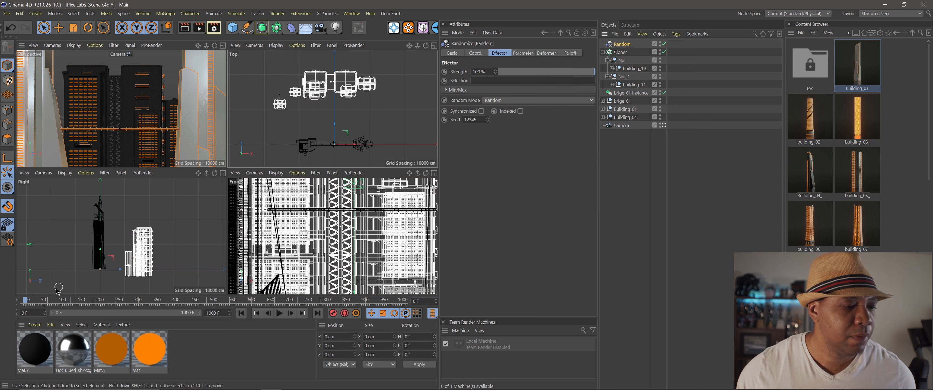
Save the cityscape project for Cineware in the C4D folder, overwriting PixelLabs_Scene_UE4.c4d.
mouse_move(25, 300)
mouse_down()
mouse_move(403, 304)
mouse_move(14, 299)
mouse_up()
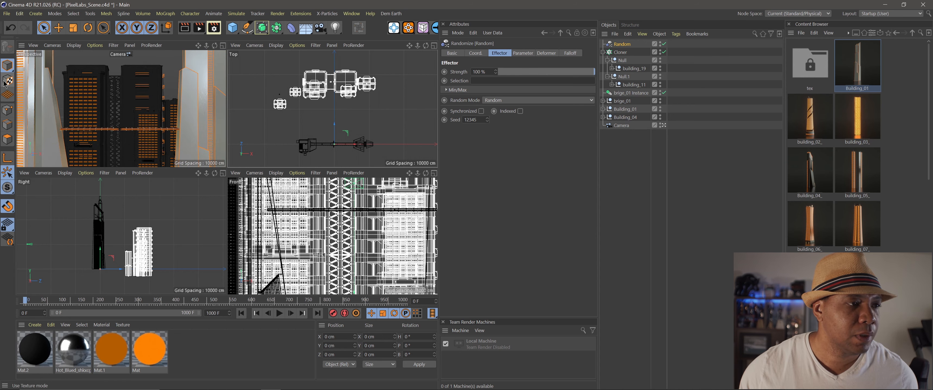
click(7, 14)
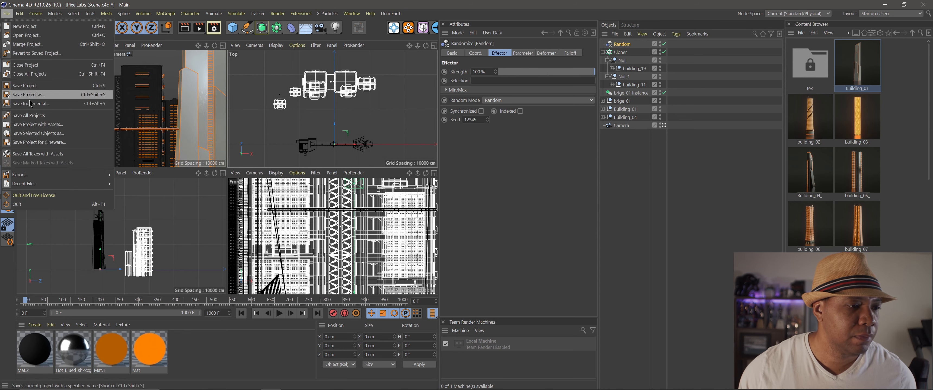
click(63, 145)
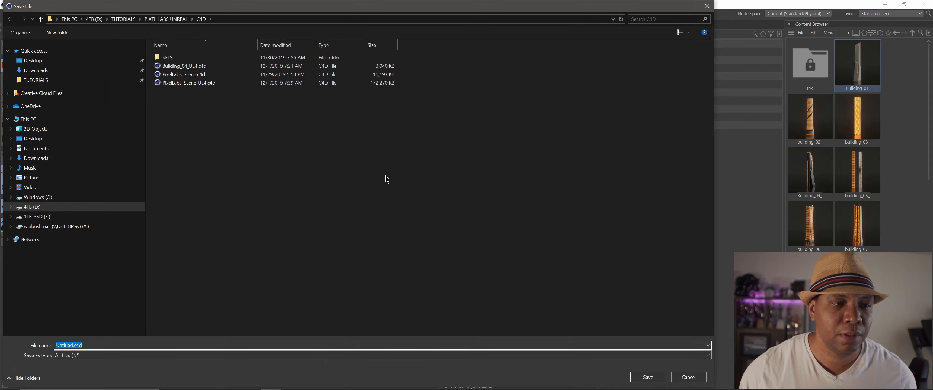
click(254, 83)
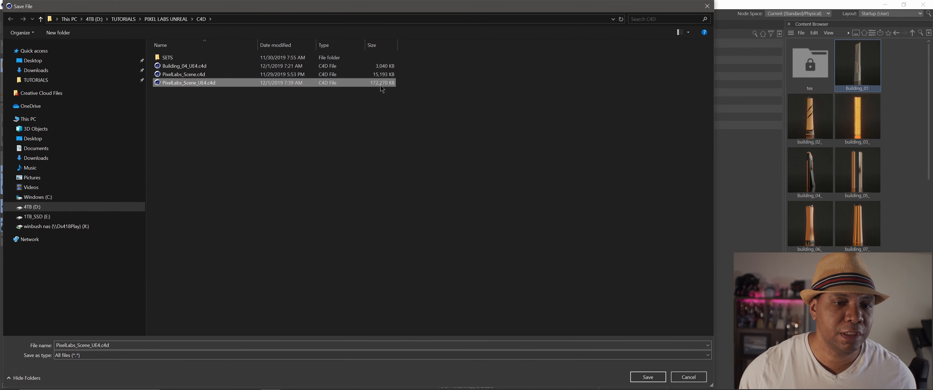
click(648, 377)
click(510, 200)
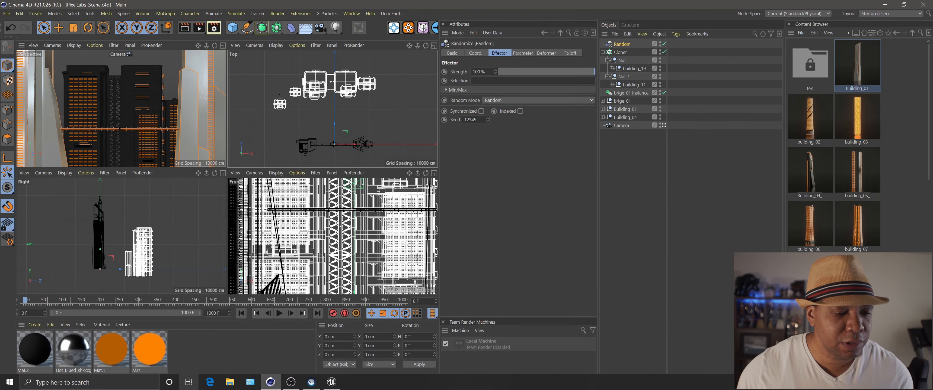
Switch to File Explorer and compare the sizes of the scene files in the TUTORIALS, PIXEL LABS UNREAL, C4D folder.
click(230, 383)
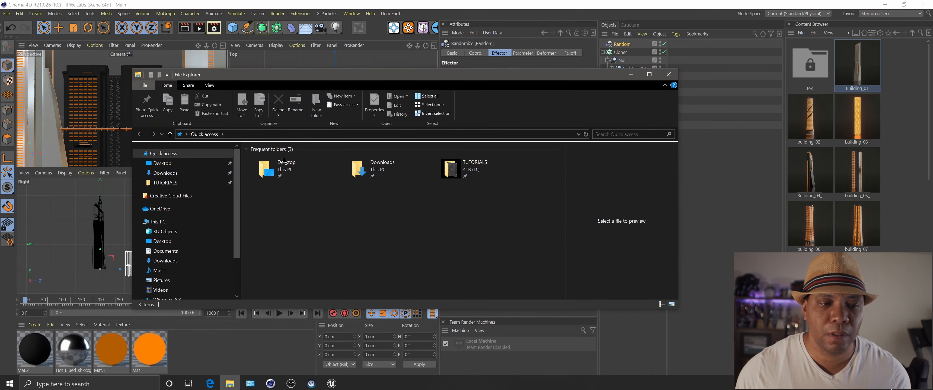
click(171, 182)
click(278, 172)
double_click(278, 171)
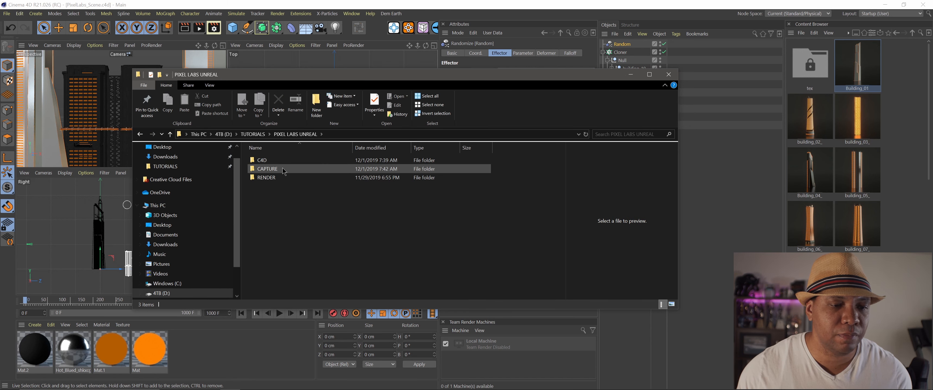
double_click(286, 168)
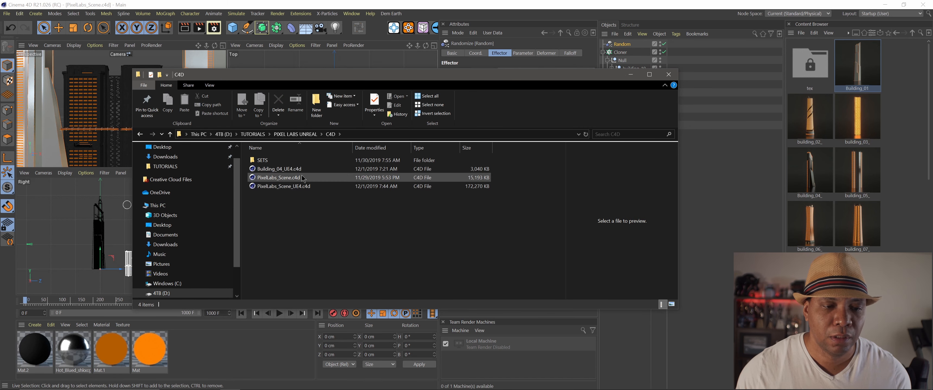
click(297, 186)
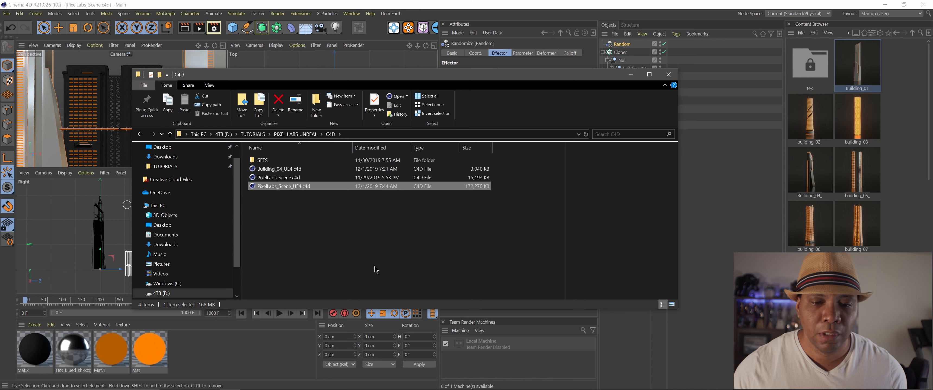
click(384, 267)
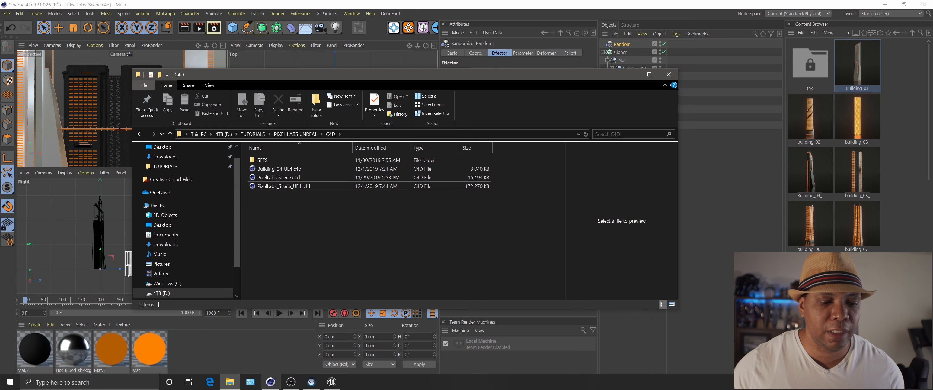
click(631, 75)
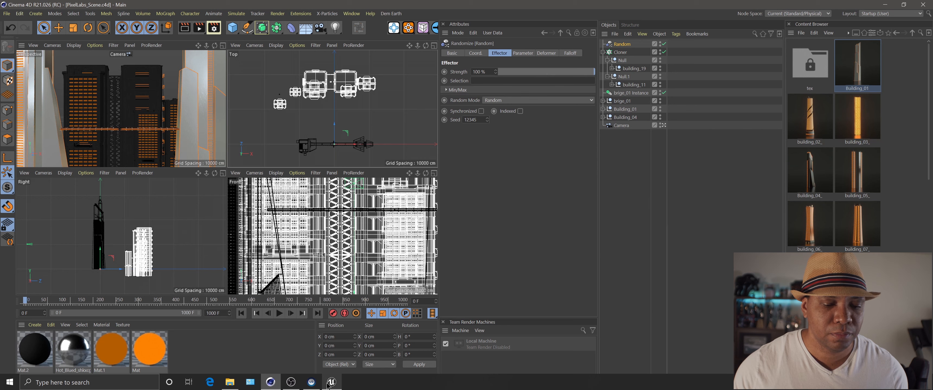
Switch to the Unreal Project Browser and create a Blank Unreal Studio project named MyProject in D:\LEARNING UNREAL.
click(330, 383)
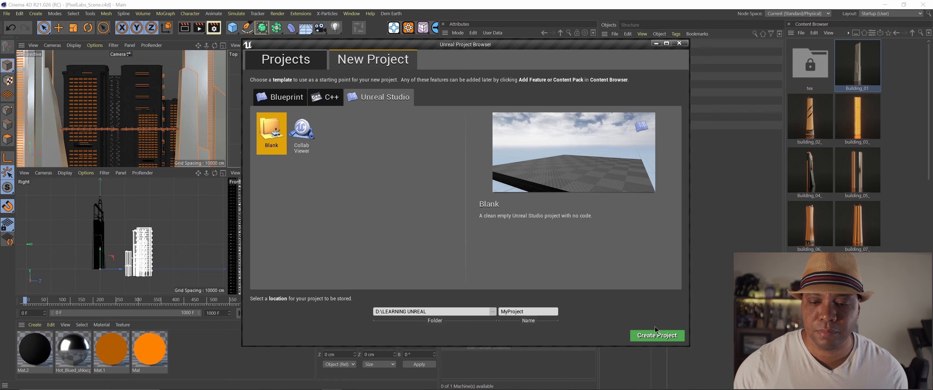
click(656, 335)
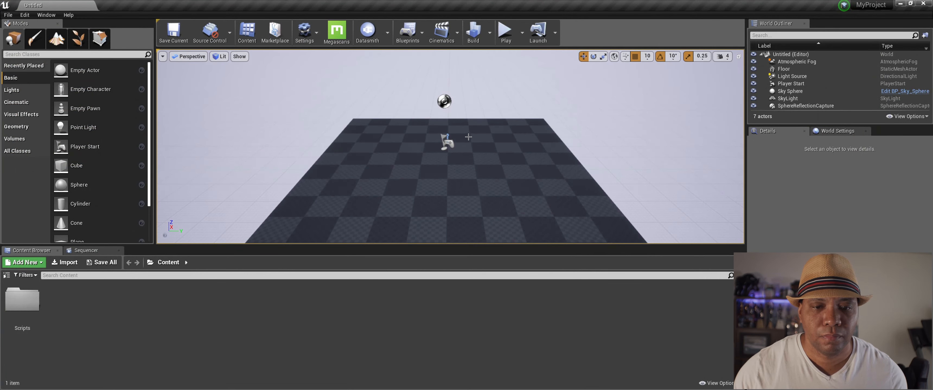
Delete the default Floor from the new level.
click(429, 181)
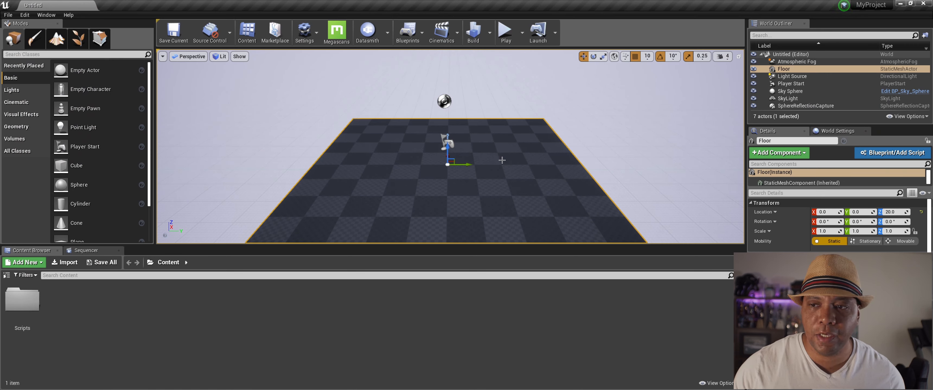
scroll(424, 170, up, 1)
scroll(424, 170, down, 2)
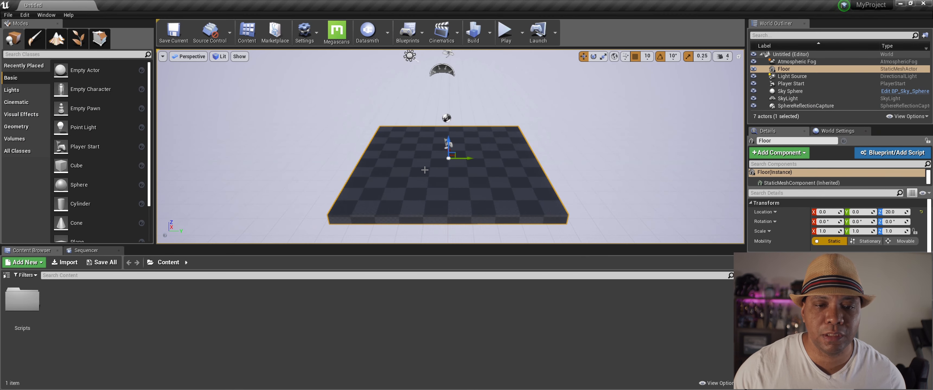
scroll(425, 170, up, 2)
scroll(425, 170, down, 1)
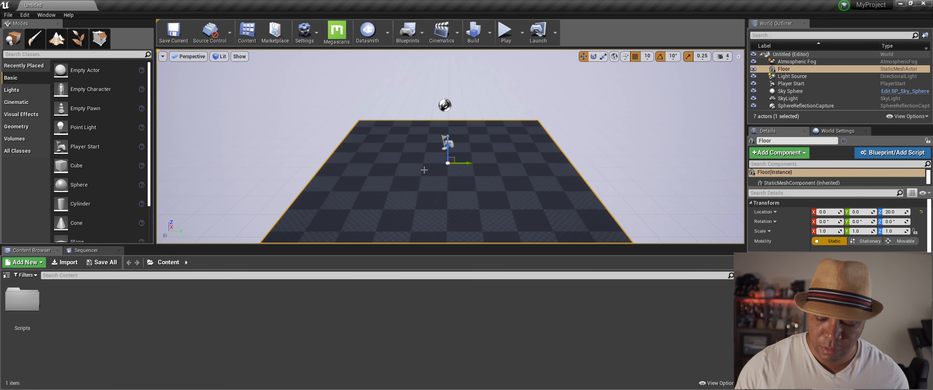
key(Delete)
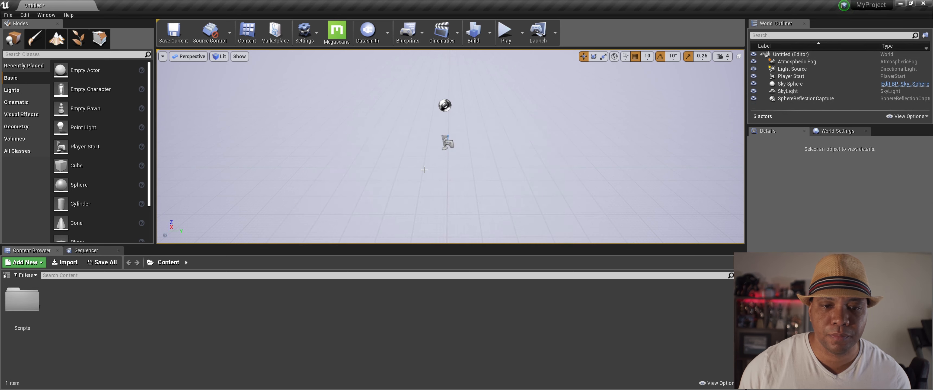
Delete the Player Start and the SphereReflectionCapture from the level and select the SkyLight.
click(448, 143)
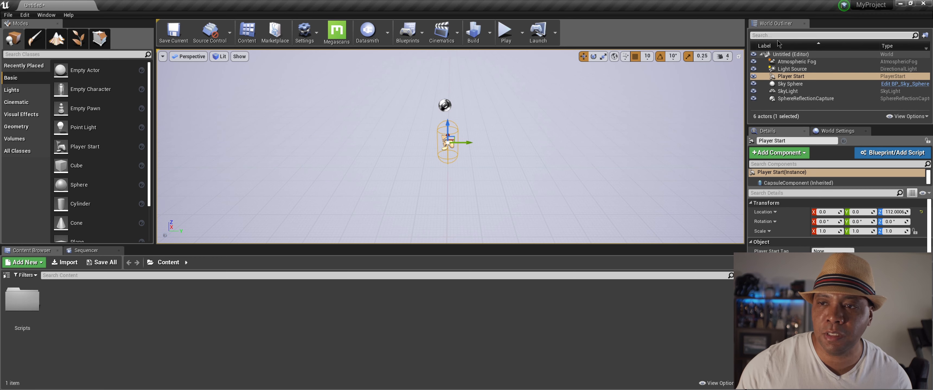
click(773, 76)
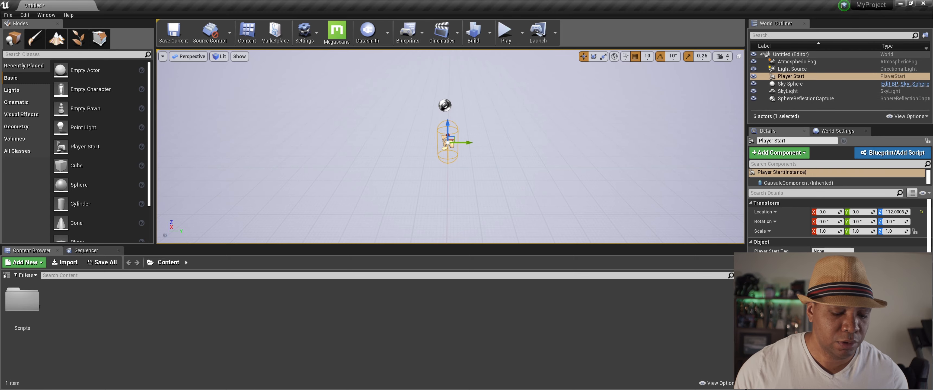
key(super)
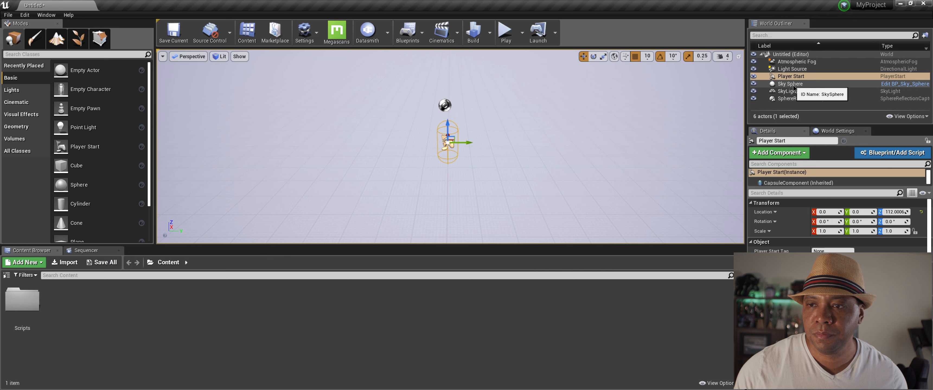
click(793, 85)
click(793, 77)
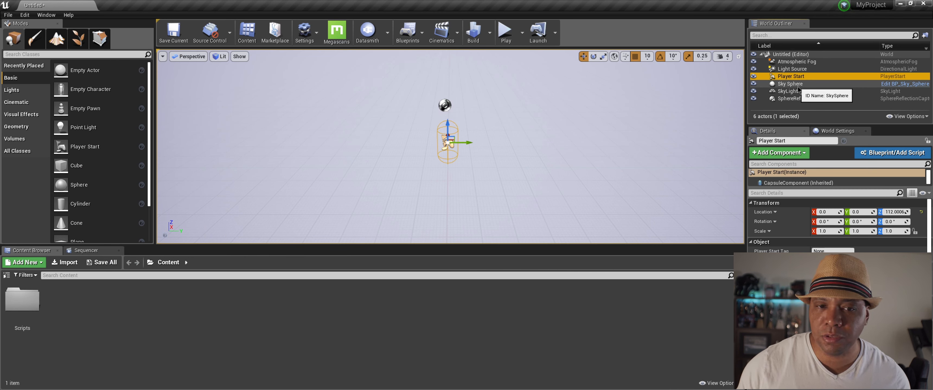
key(Delete)
click(796, 92)
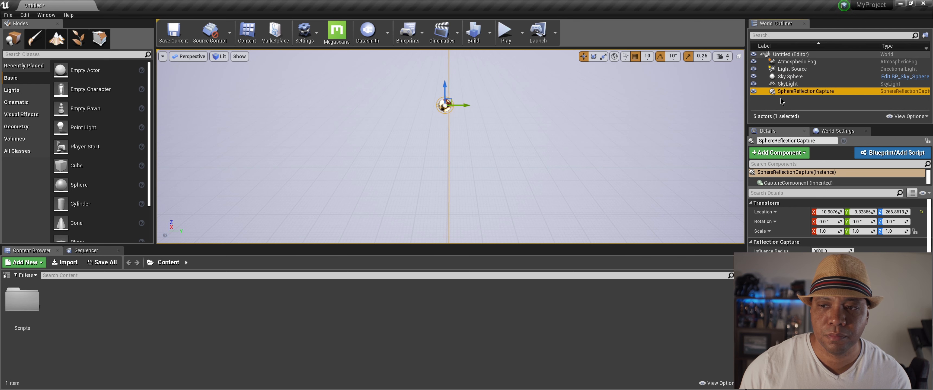
key(Delete)
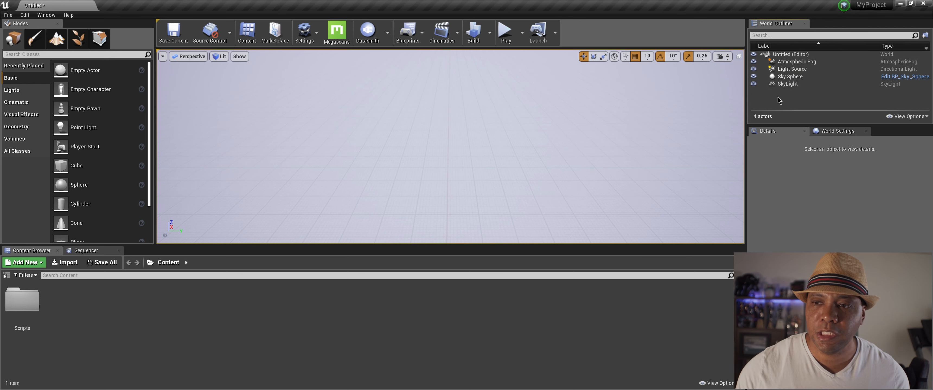
click(785, 84)
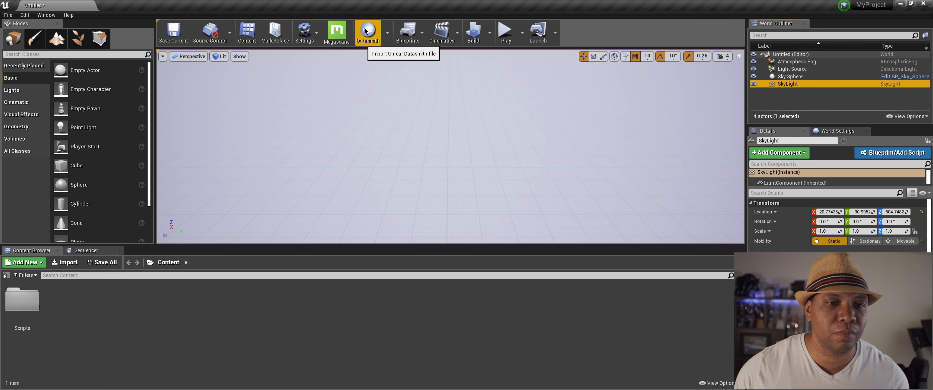
Set the Datasmith importer to Cinema 4D and import PixelLabs_Scene_UE4.c4d into Content with geometry, materials and textures, lights, cameras and animations.
click(387, 33)
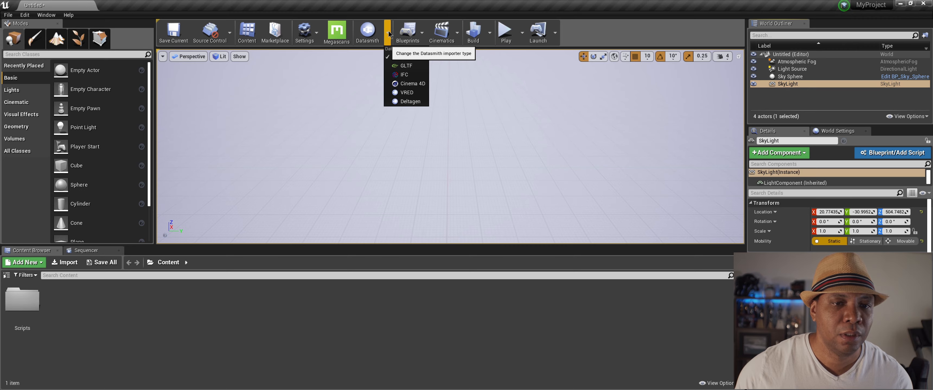
click(404, 83)
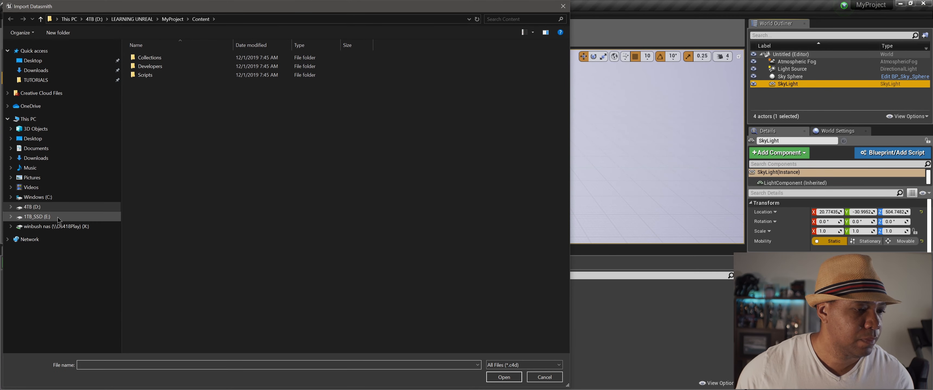
click(49, 83)
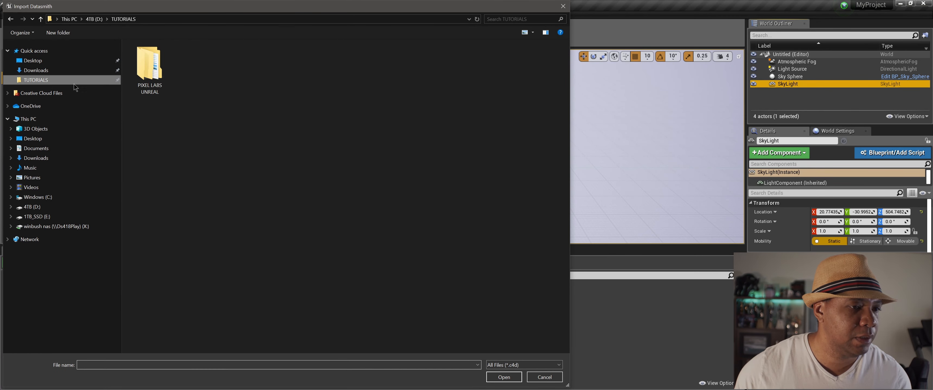
double_click(161, 69)
double_click(161, 55)
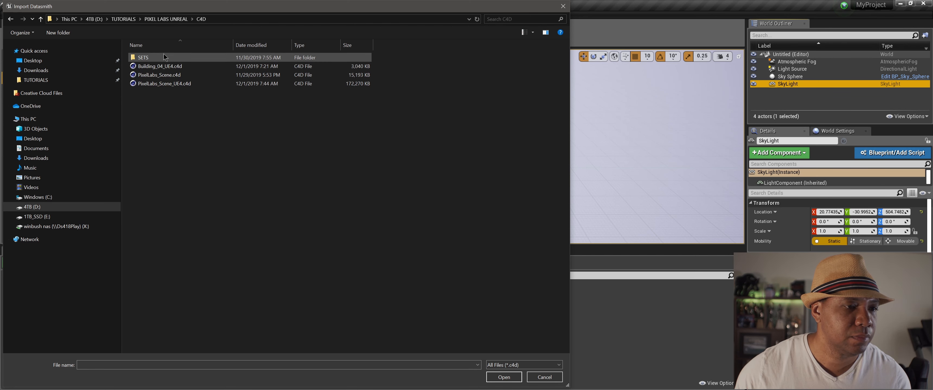
click(176, 85)
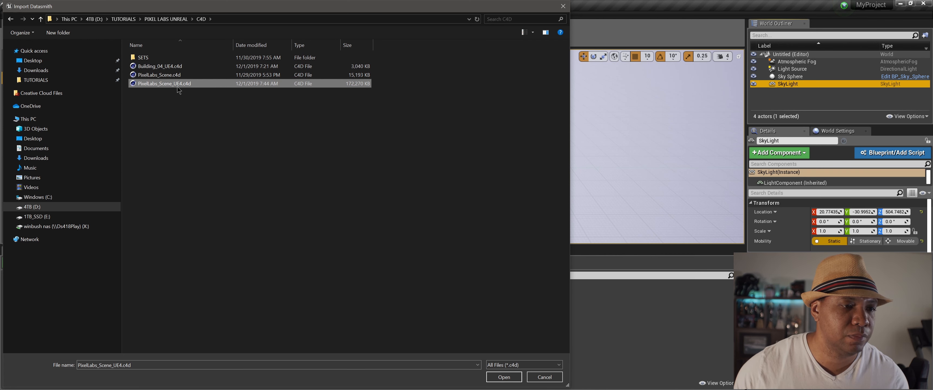
click(497, 378)
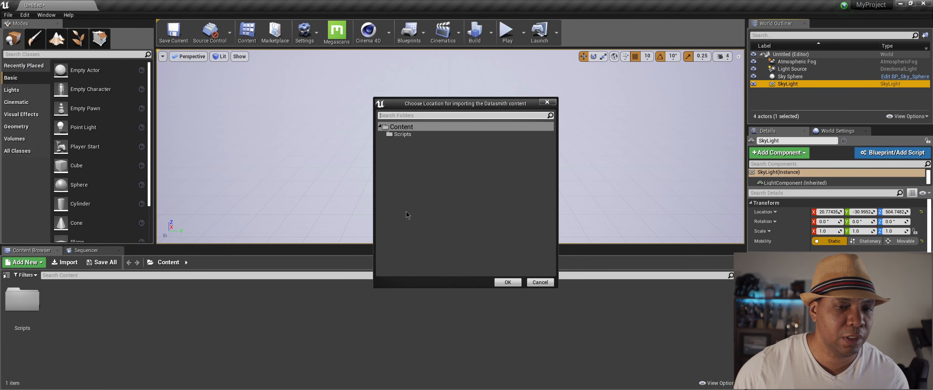
click(507, 282)
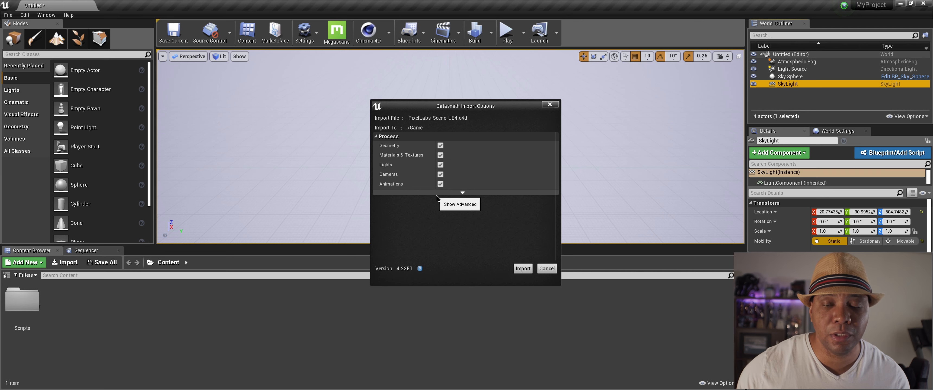
click(527, 271)
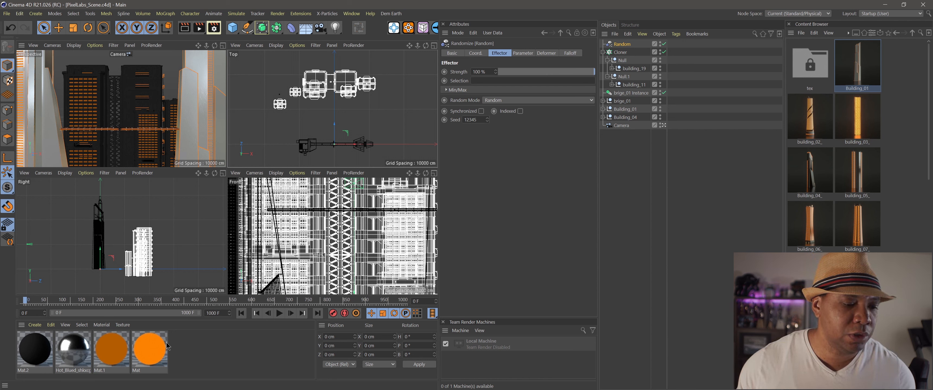
Open the bright orange material Mat in the Cinema 4D city scene and examine its Luminance channel settings.
double_click(149, 349)
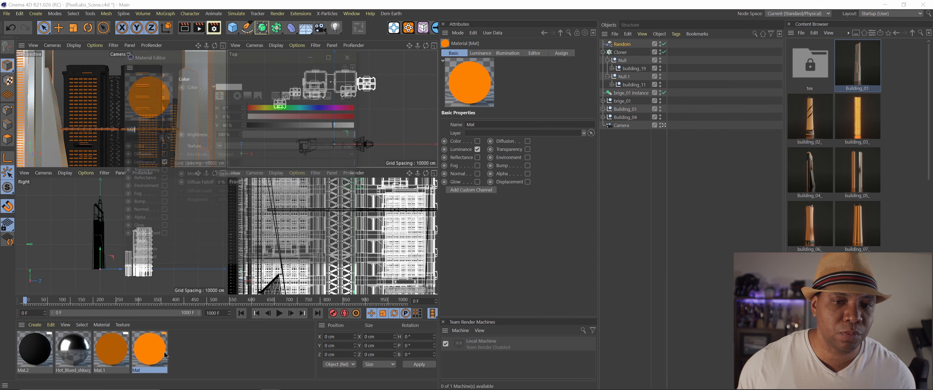
drag(180, 58, 380, 57)
click(345, 161)
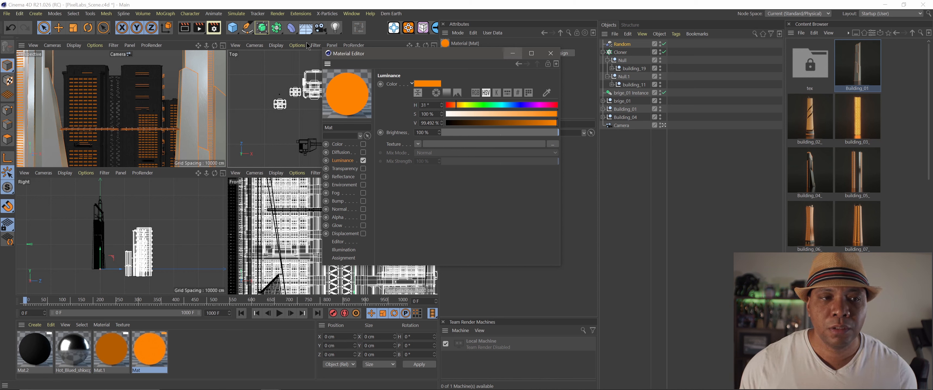
Start a new Cinema 4D project and add the Building_01 preset to it, framed in the view.
click(7, 15)
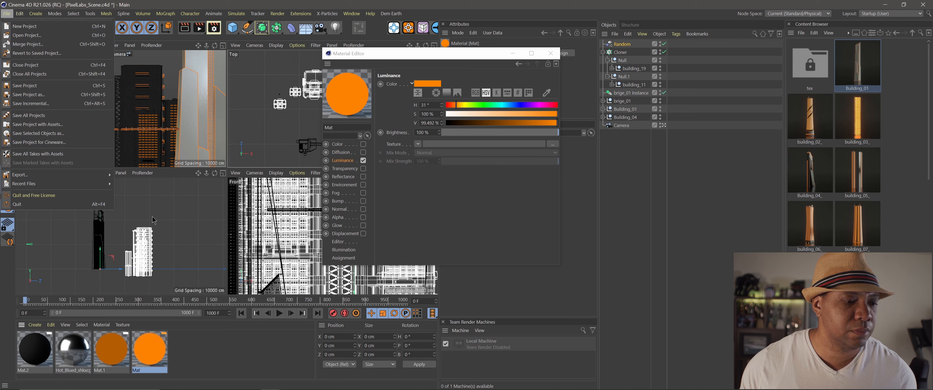
click(25, 26)
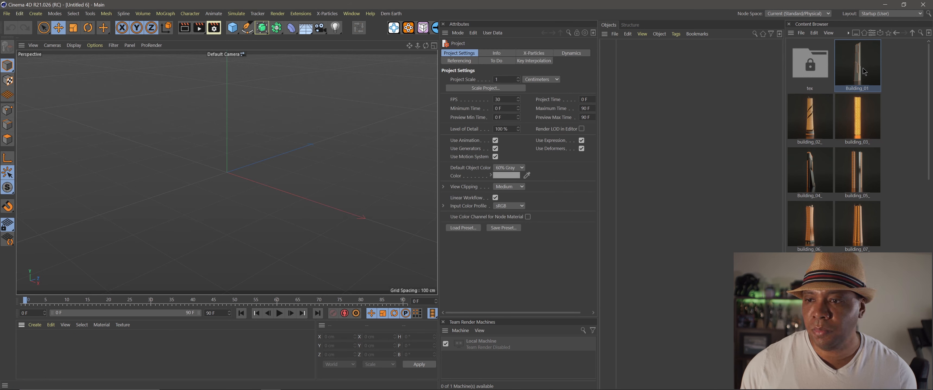
drag(866, 68, 609, 47)
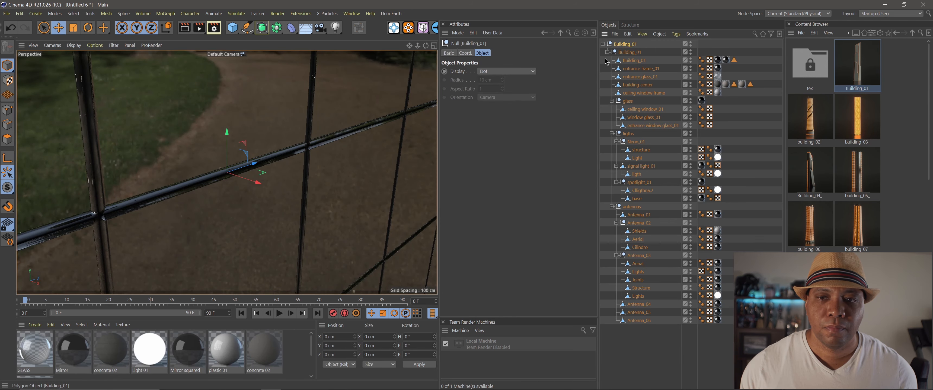
key(h)
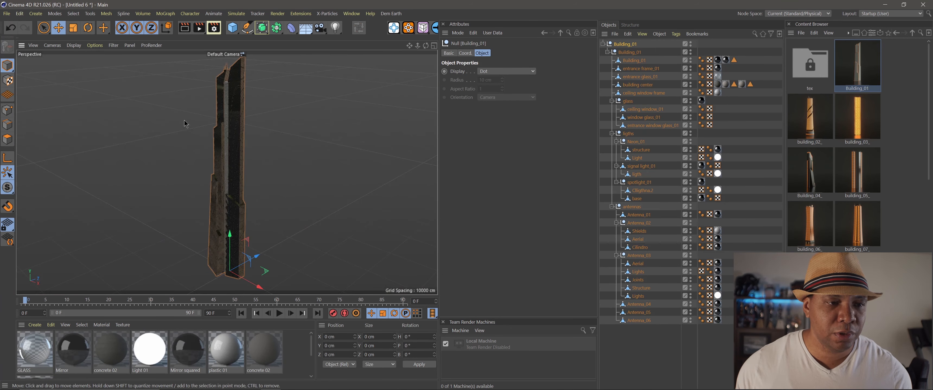
Move the Building_01 polygon mesh out of its group to the top level and hide the remaining Building_01 null.
click(641, 61)
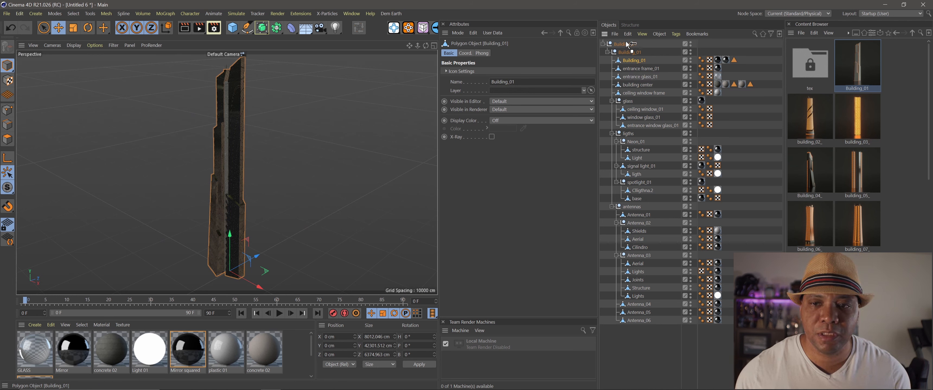
drag(628, 44, 629, 42)
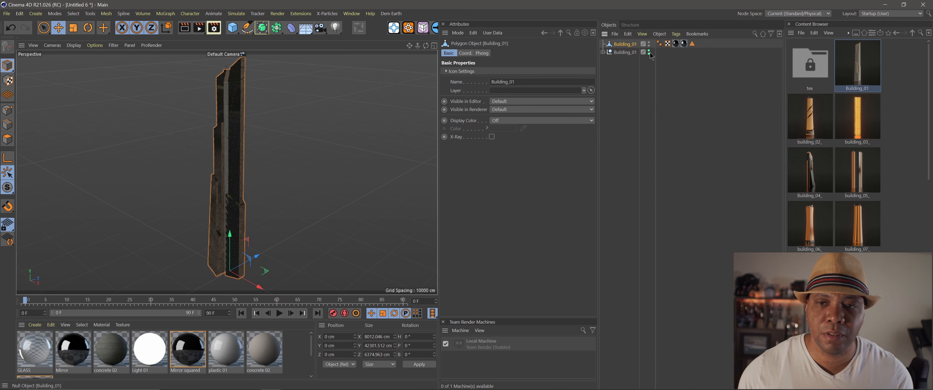
click(622, 53)
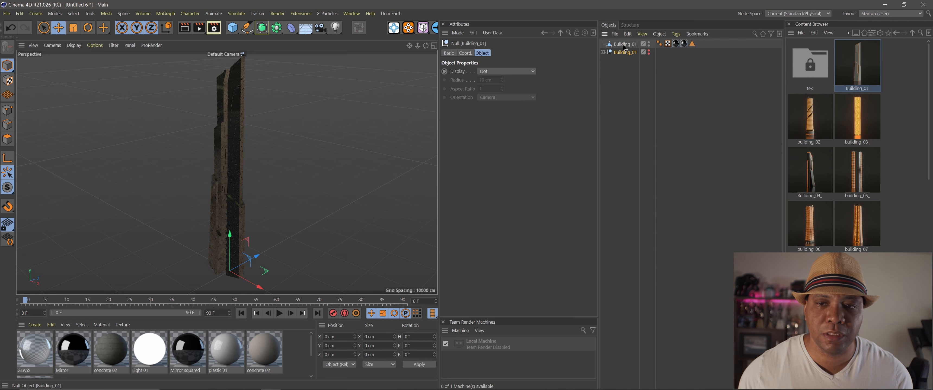
Delete both texture tags and the polygon selection tag from the Building_01 mesh.
click(624, 46)
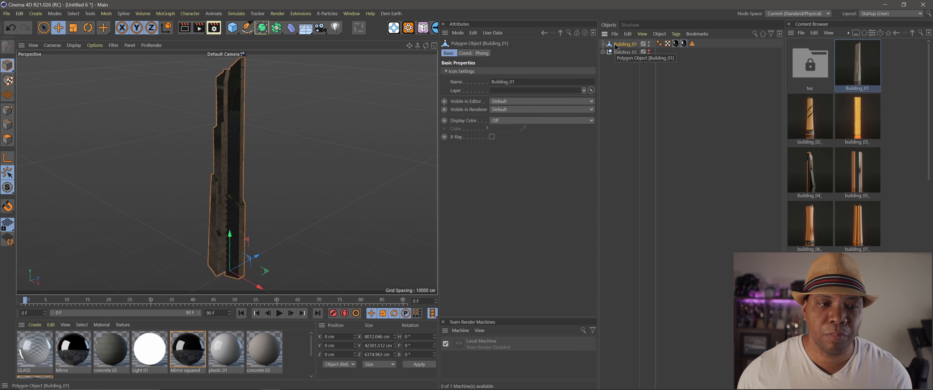
drag(683, 44, 674, 44)
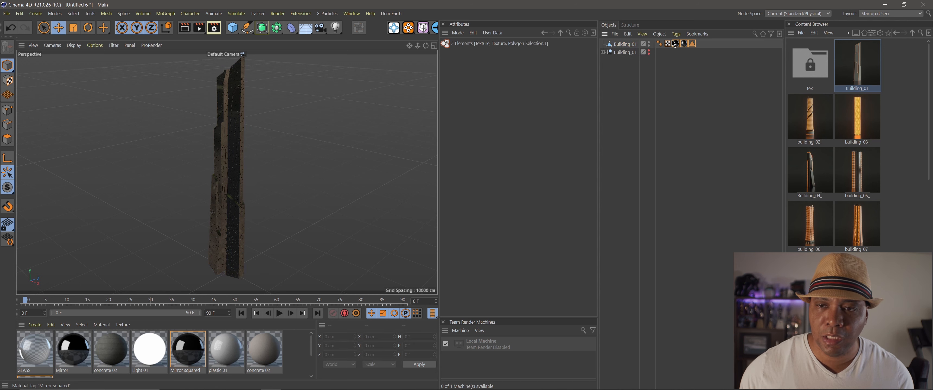
key(Delete)
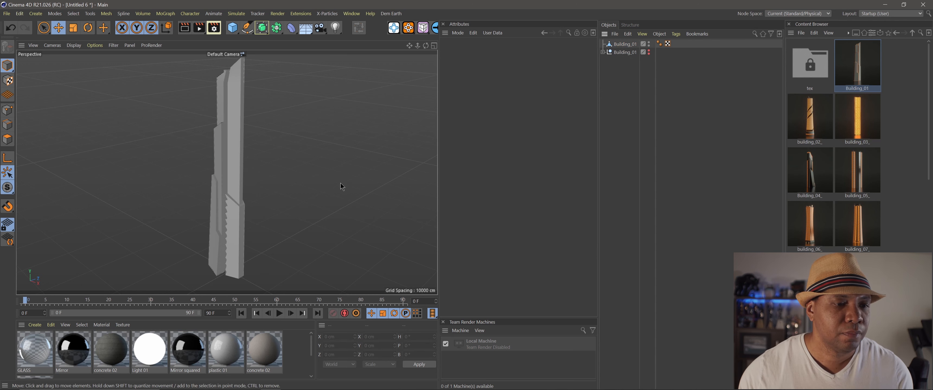
Select all edges of the Building_01 mesh in Edge mode.
scroll(229, 120, up, 8)
scroll(231, 120, up, 6)
scroll(231, 120, down, 6)
scroll(229, 123, down, 2)
scroll(230, 123, up, 3)
scroll(229, 123, up, 2)
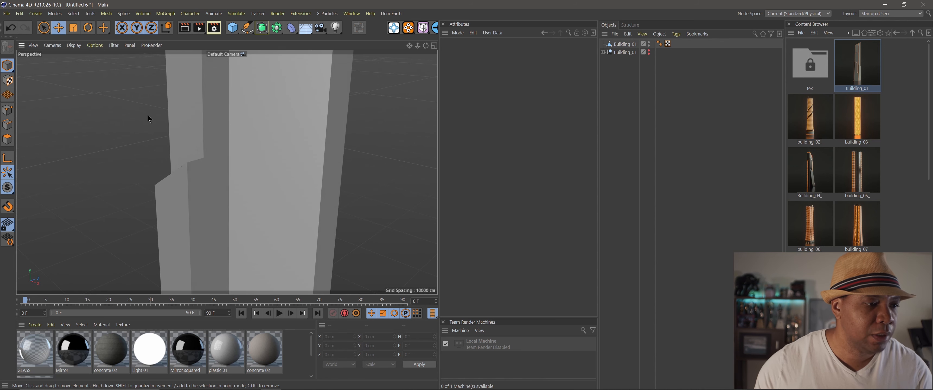
click(7, 125)
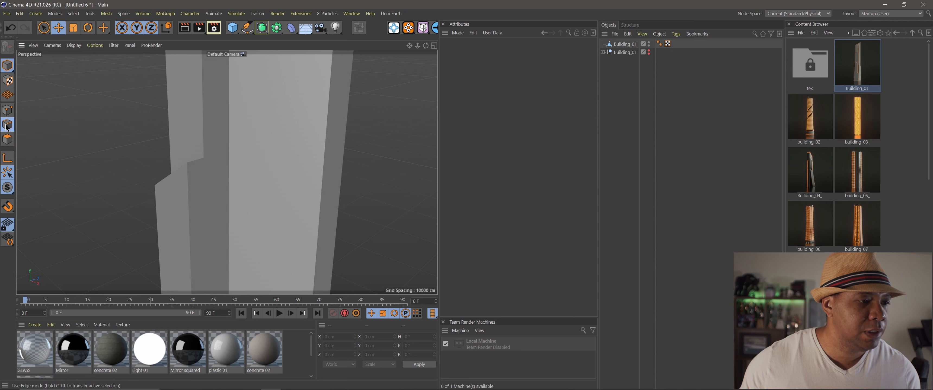
click(78, 14)
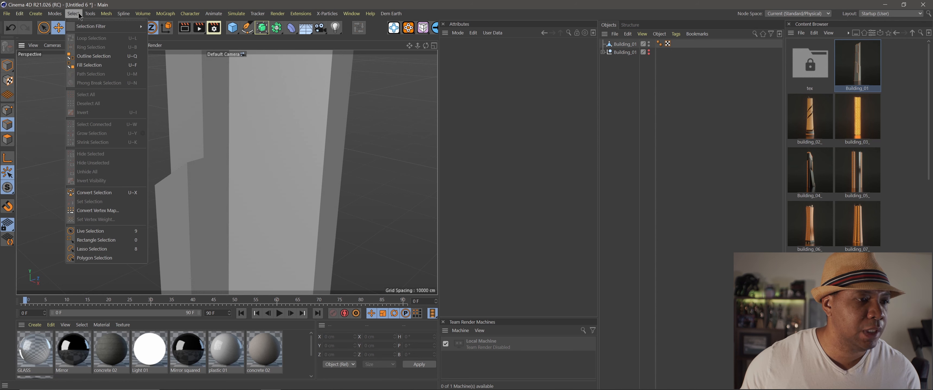
click(628, 54)
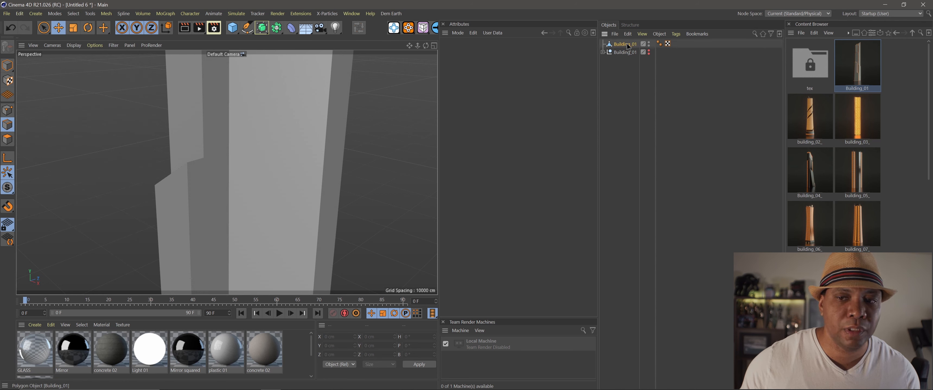
click(628, 45)
click(75, 14)
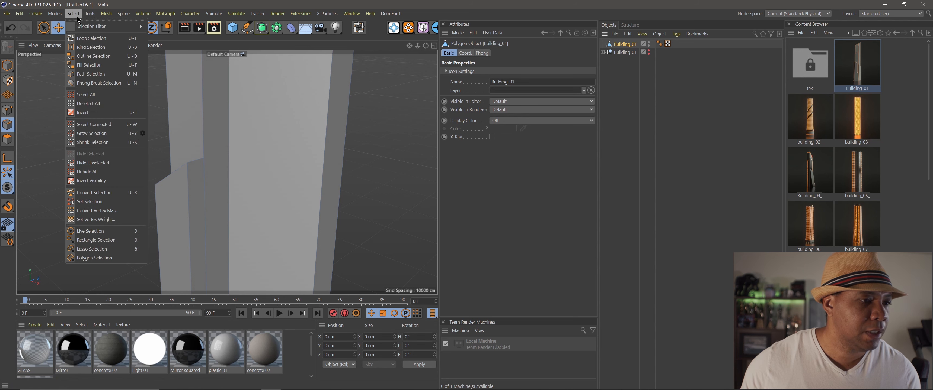
click(91, 95)
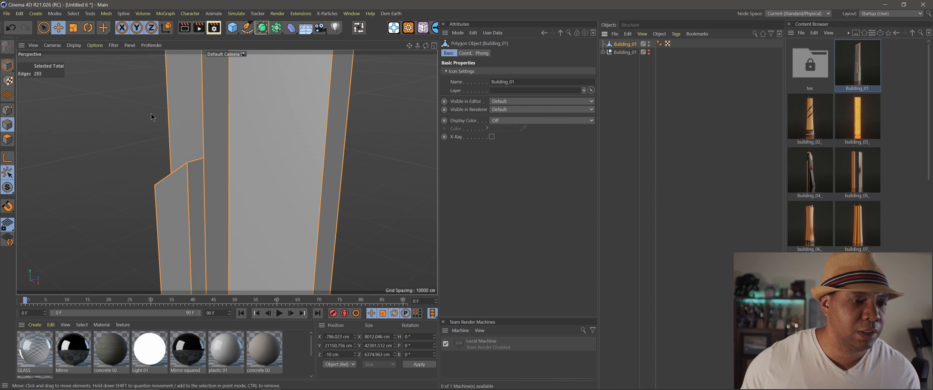
Convert the selected Building_01 edges into a spline with Edge to Spline.
scroll(242, 155, up, 2)
right_click(226, 140)
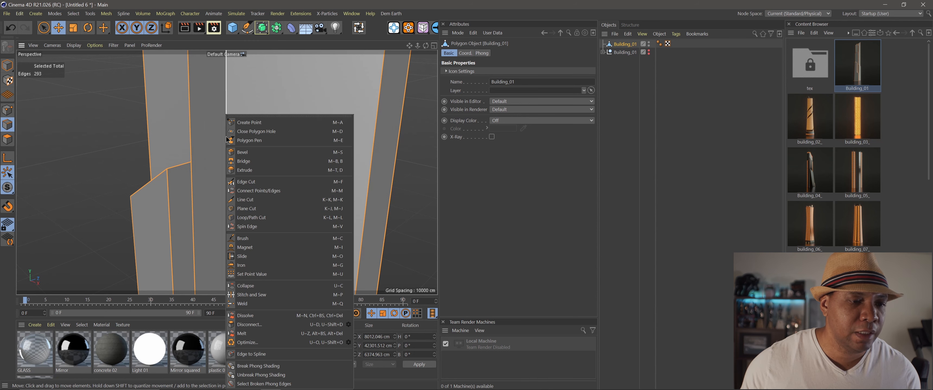
click(259, 355)
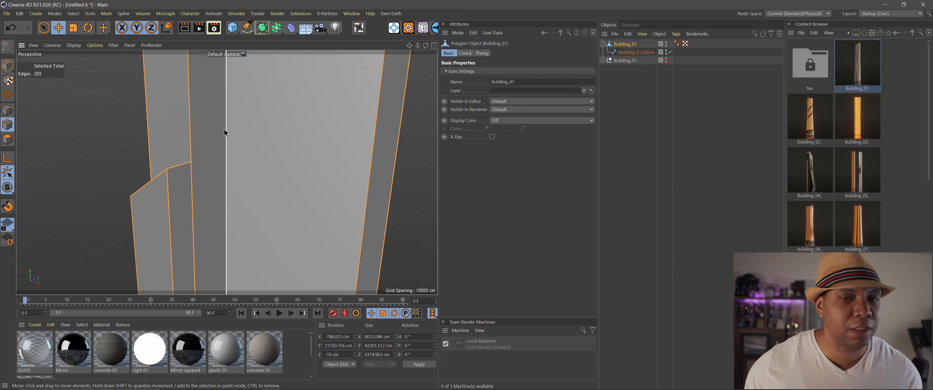
Return to Model mode and move the Building_01 spline out from under the mesh to the top level.
click(647, 103)
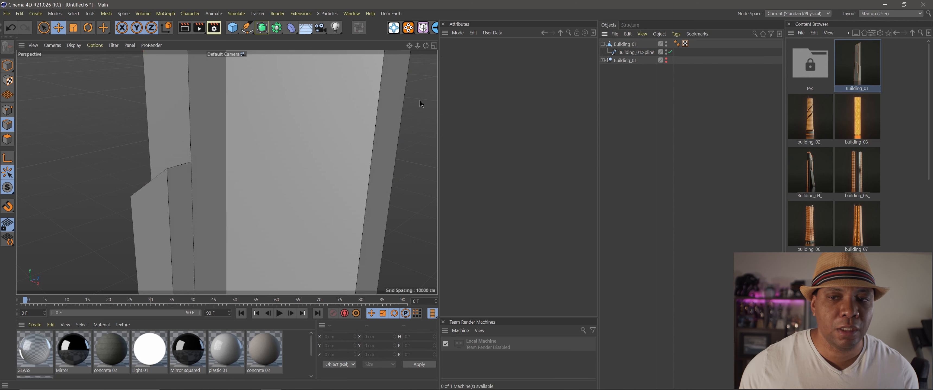
click(6, 69)
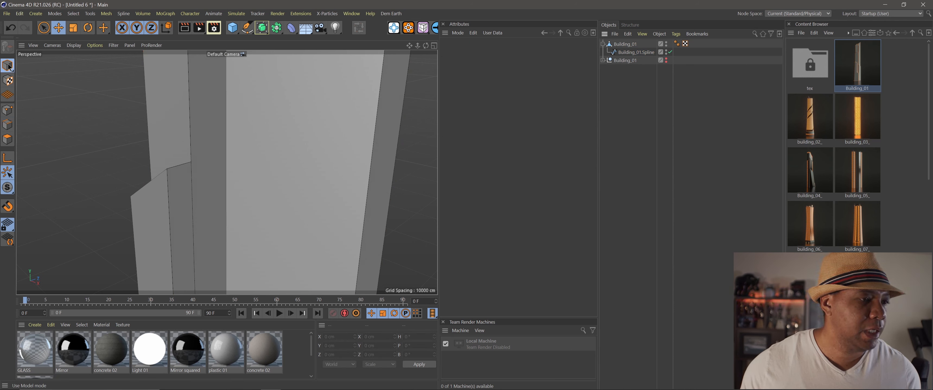
click(44, 29)
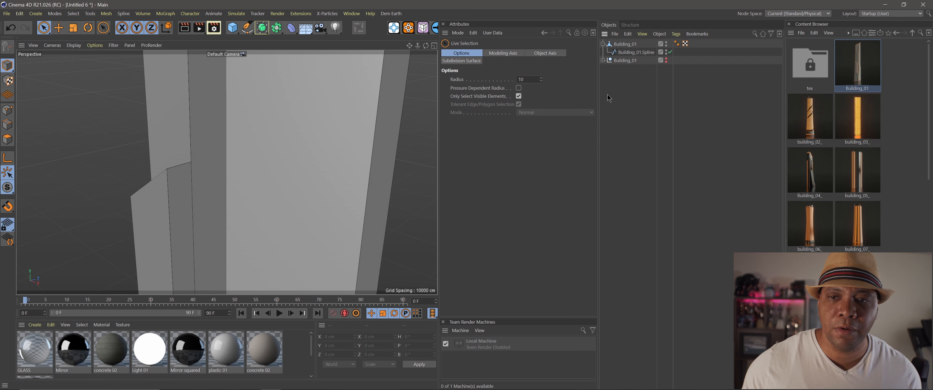
drag(635, 97, 635, 102)
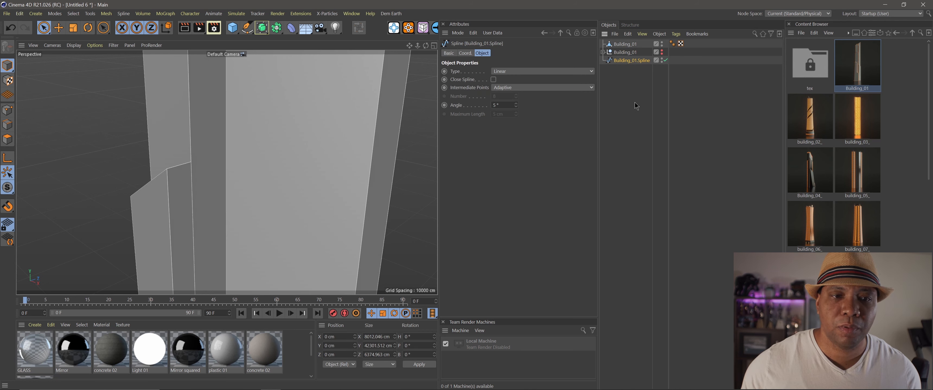
Add a Circle spline with a radius of 10 cm.
click(248, 29)
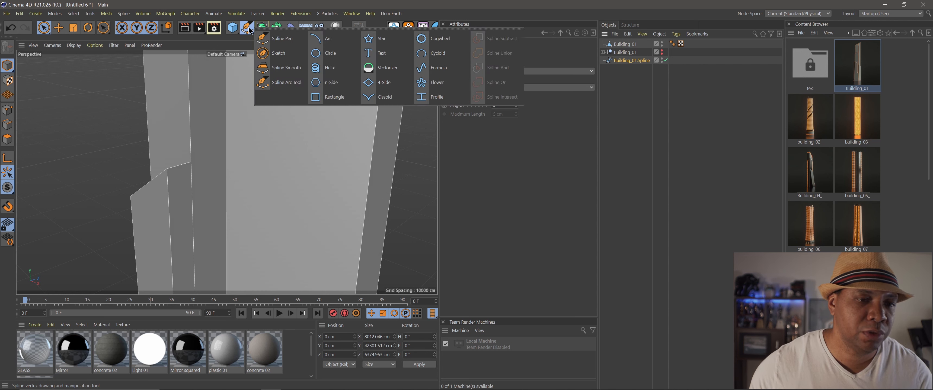
click(330, 54)
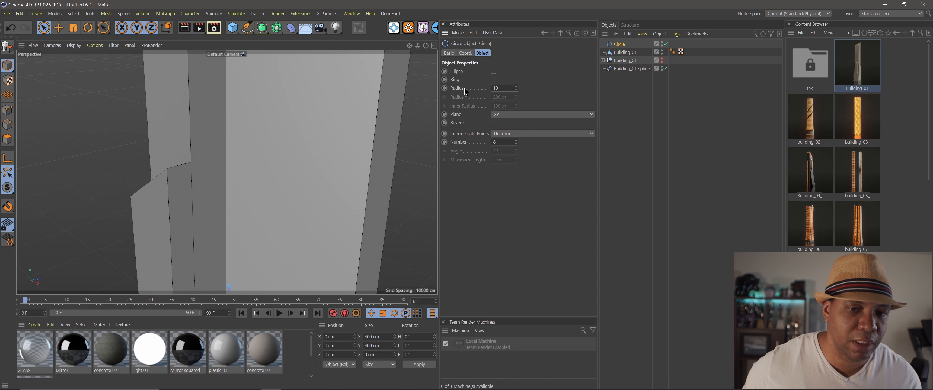
scroll(209, 171, down, 5)
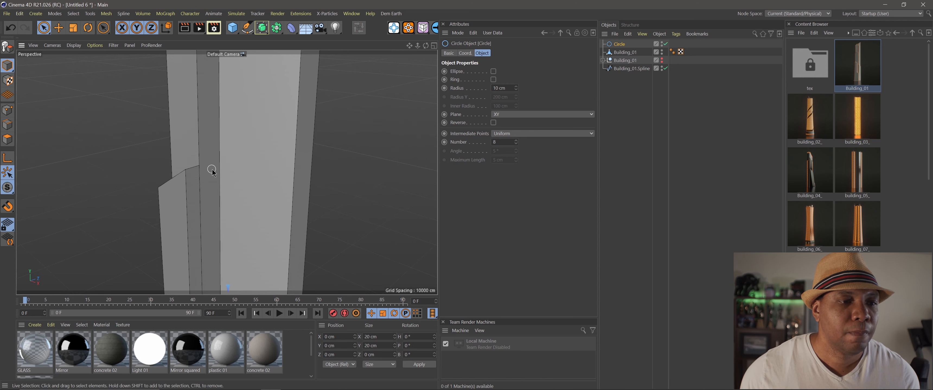
Hide the Building_01 polygon mesh in the editor and renderer, and select the extracted edge spline.
click(651, 54)
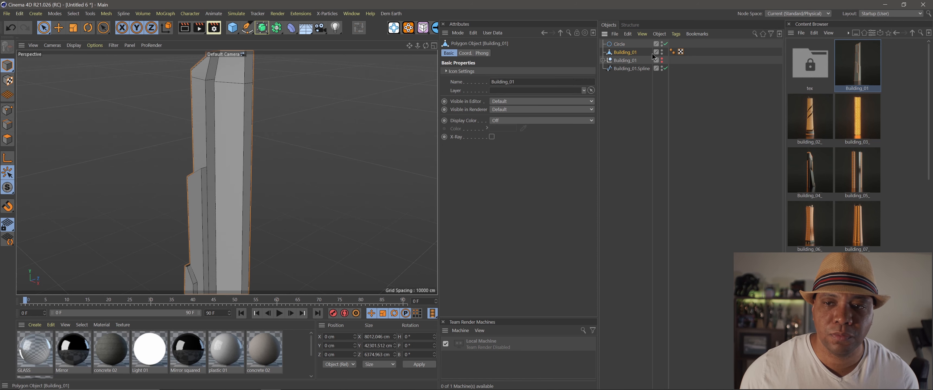
click(662, 54)
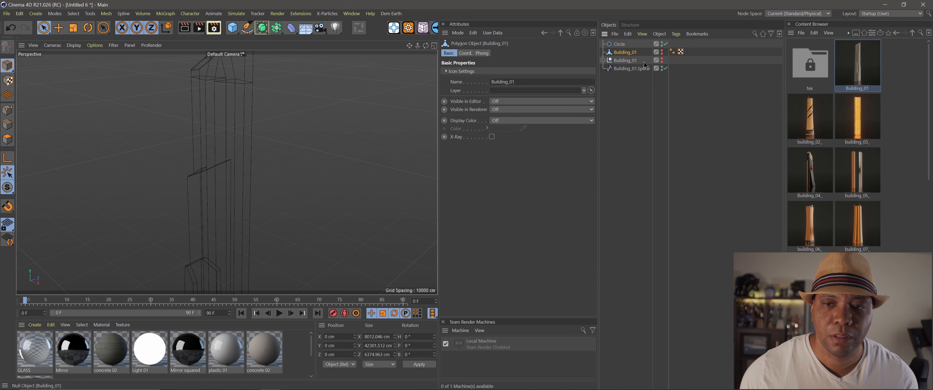
click(632, 69)
alt+drag(215, 139, 229, 147)
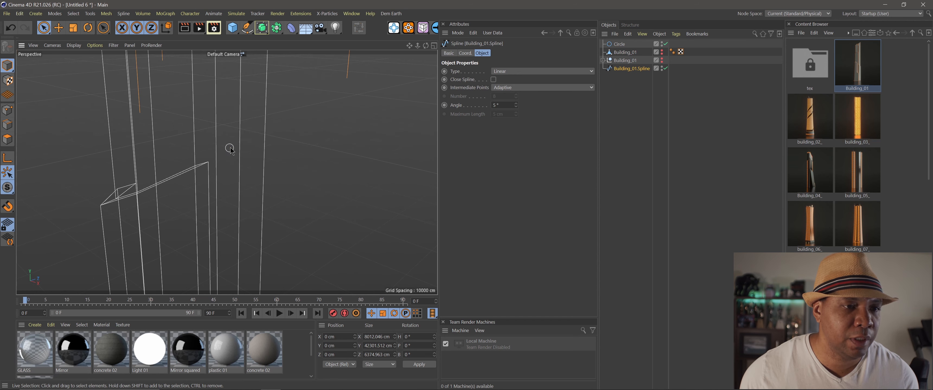
Sweep the circle along the Building_01 edge spline with a Sweep object, and set the circle's radius to 15 cm.
click(263, 32)
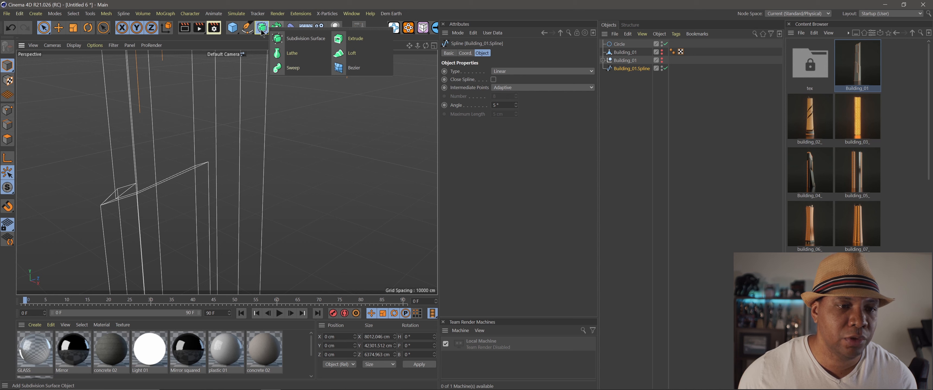
click(282, 75)
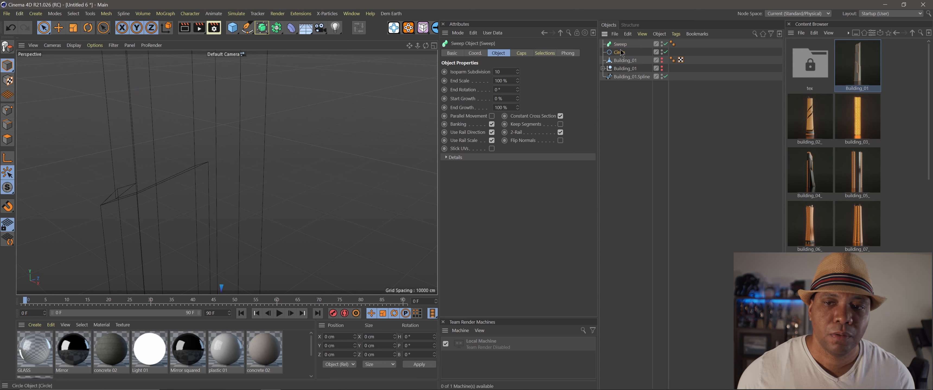
drag(624, 49, 624, 59)
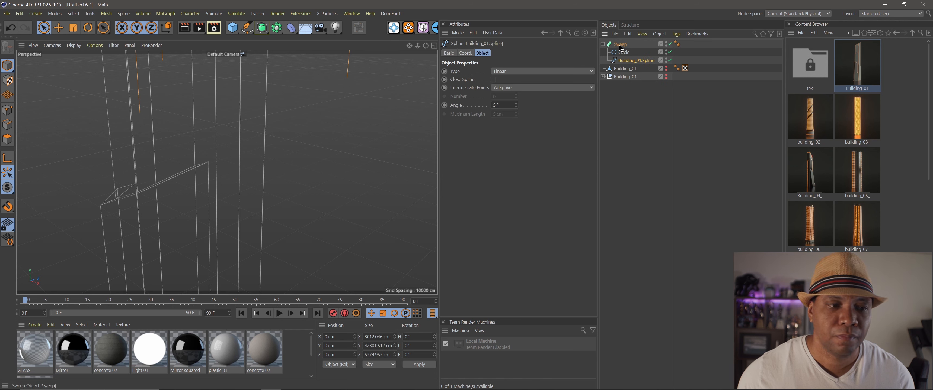
click(620, 44)
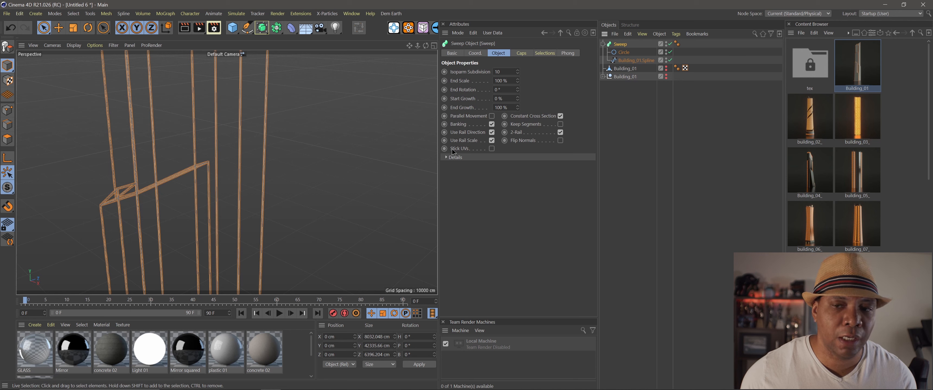
click(622, 53)
click(508, 89)
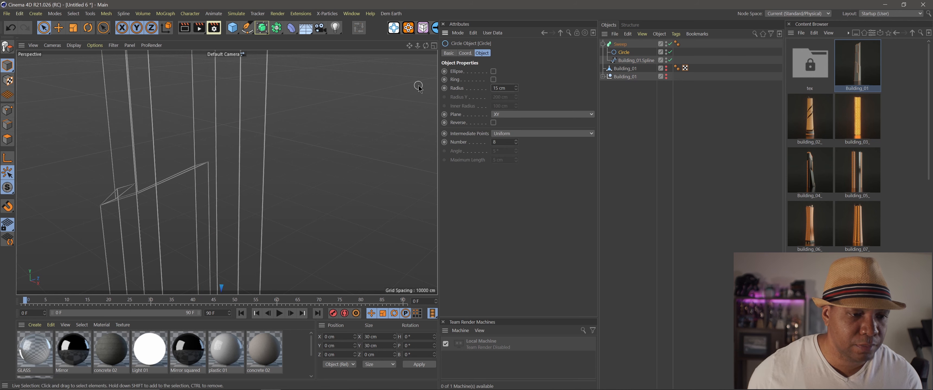
Set the circle's radius to 25 cm and make the Building_01 polygon mesh visible again in the editor.
text(25)
key(Return)
scroll(185, 159, up, 4)
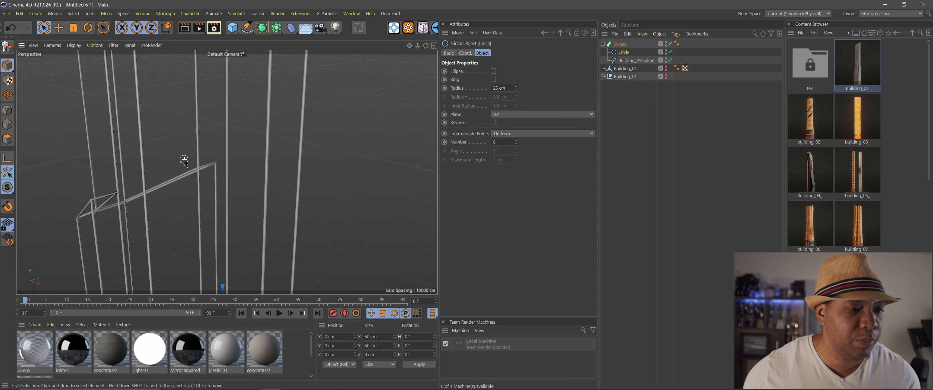
mouse_move(164, 164)
alt+mouse_down()
mouse_move(197, 167)
mouse_move(164, 164)
mouse_move(163, 140)
mouse_move(190, 156)
mouse_move(189, 170)
alt+mouse_up()
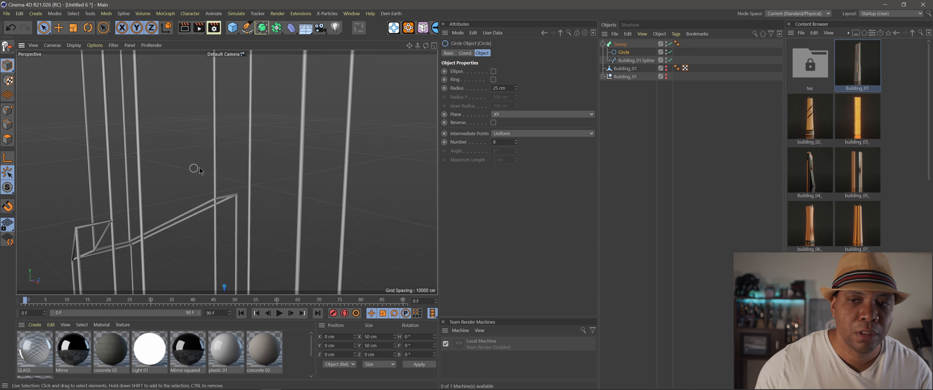
click(667, 69)
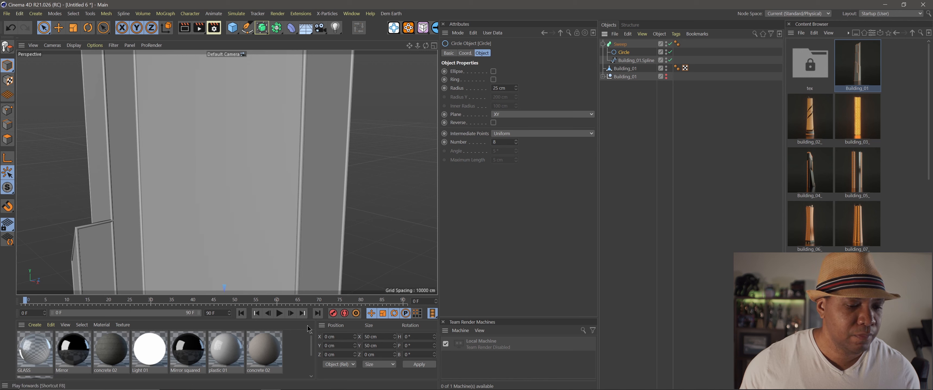
Create a new material with Color and Reflectance disabled and only the Luminance channel enabled.
double_click(292, 363)
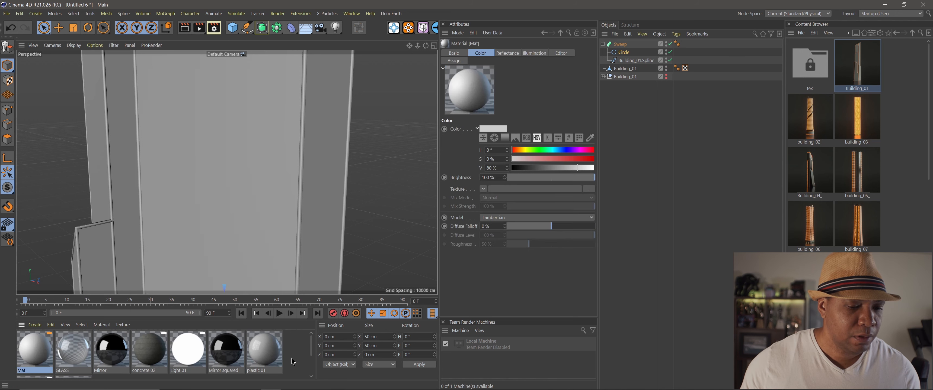
double_click(29, 363)
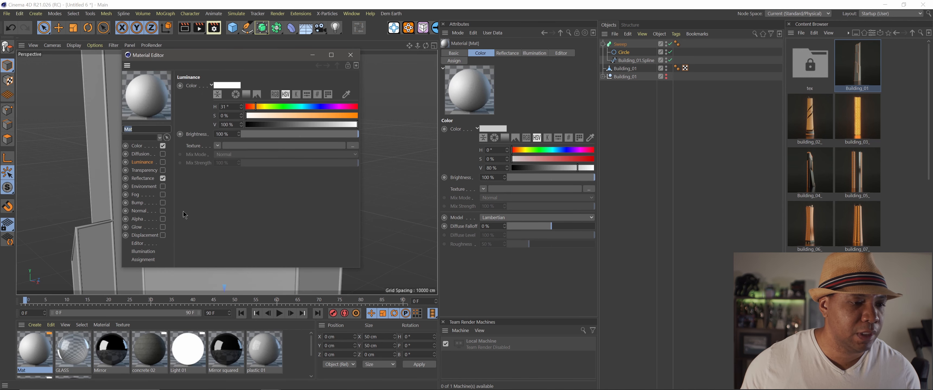
click(163, 146)
click(163, 179)
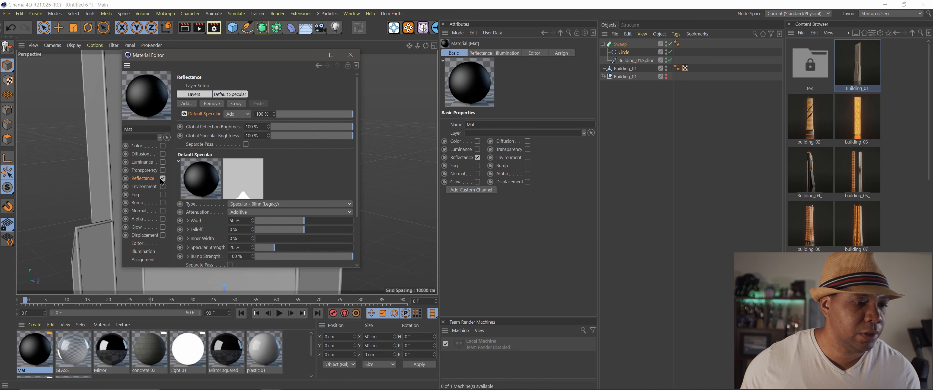
click(145, 163)
click(163, 162)
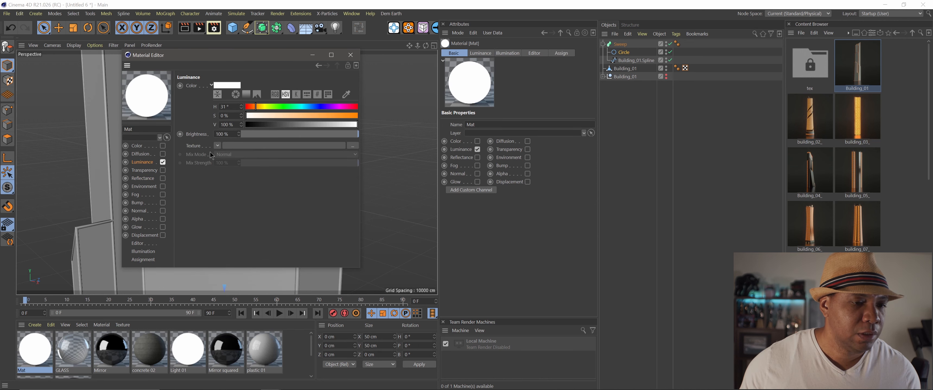
Set the material's luminance color to a fully saturated orange and close the Material Editor.
click(248, 95)
click(295, 106)
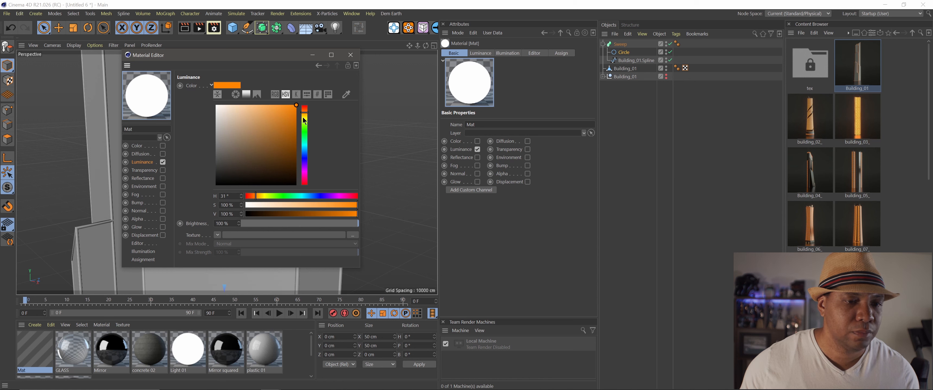
drag(309, 113, 306, 117)
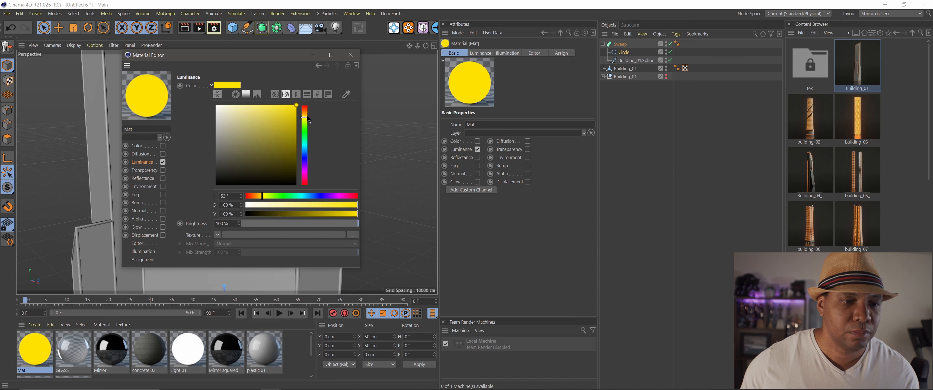
drag(308, 116, 305, 111)
click(350, 55)
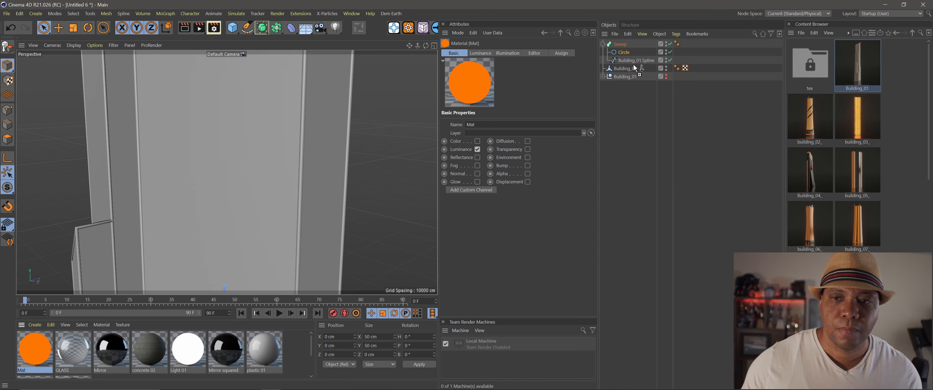
Apply the orange luminance material to the Sweep object and check the building's outlined edges.
drag(625, 47, 625, 46)
scroll(236, 147, down, 4)
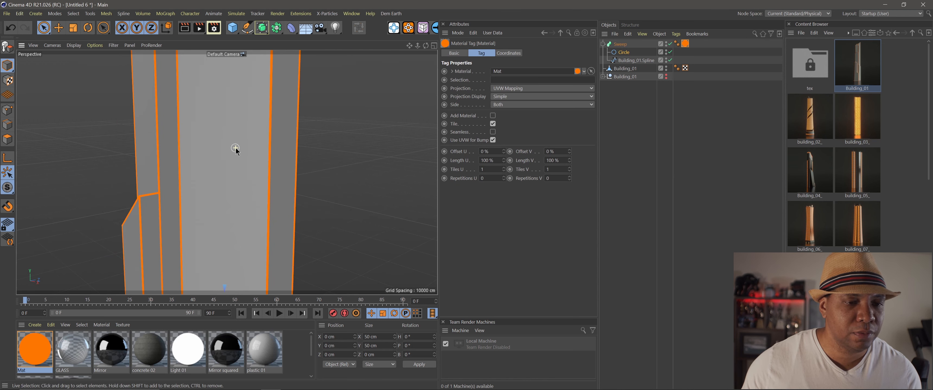
scroll(235, 147, down, 2)
scroll(233, 145, up, 5)
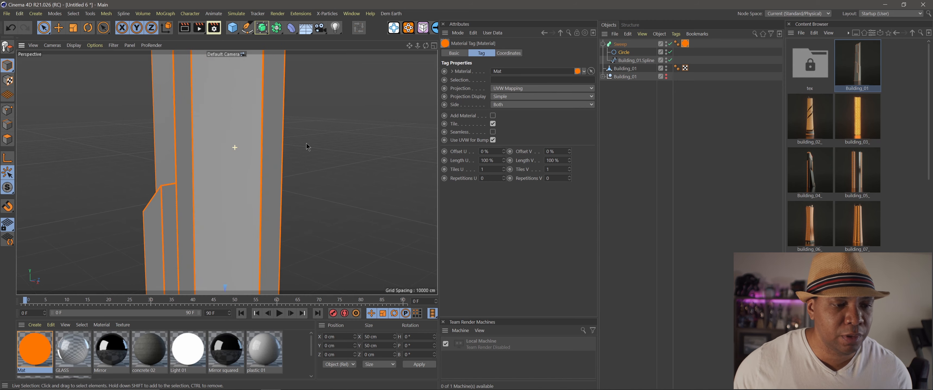
alt+drag(232, 144, 267, 163)
Create a second material with a near-black color of about 11% value and apply it to the Building_01 mesh.
double_click(290, 372)
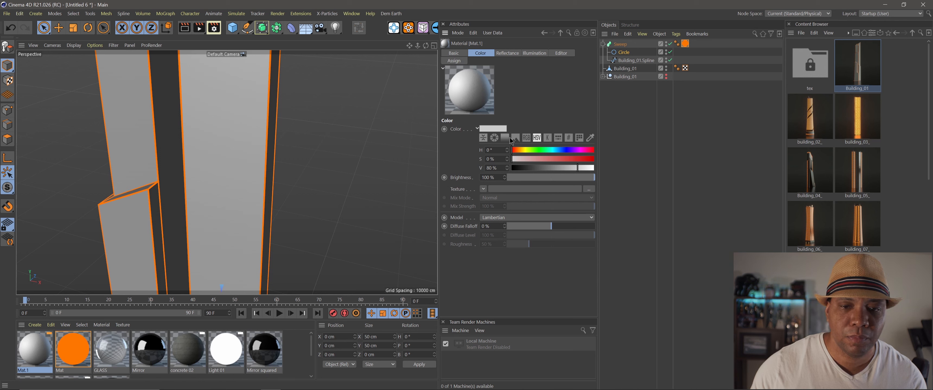
click(507, 139)
drag(491, 182, 471, 218)
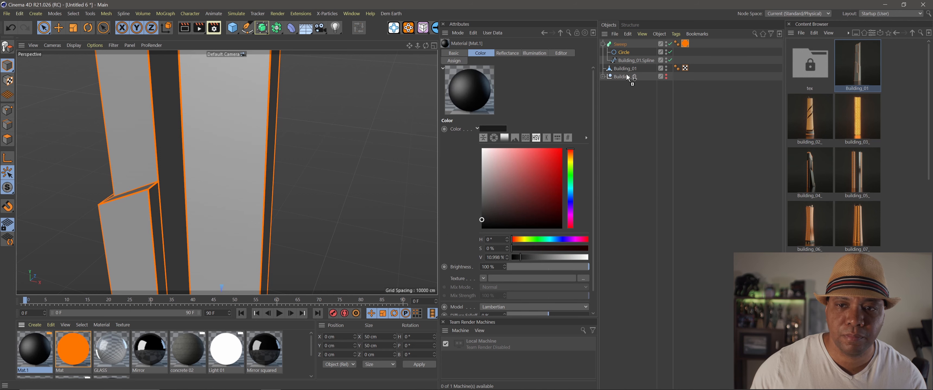
drag(629, 74, 629, 71)
scroll(225, 146, down, 8)
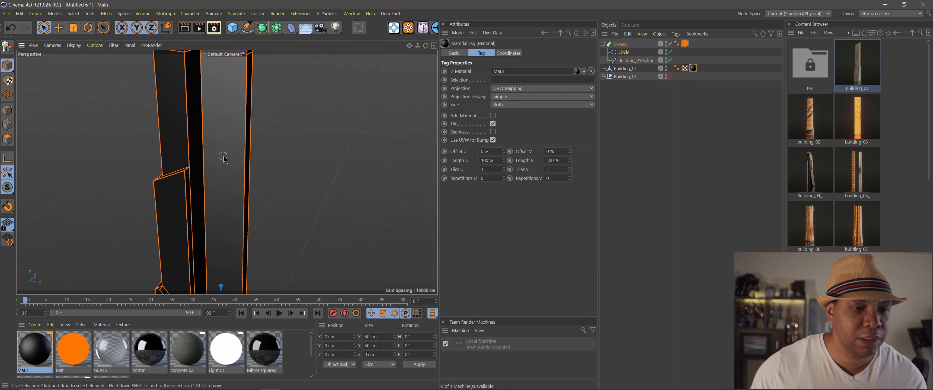
scroll(224, 159, up, 10)
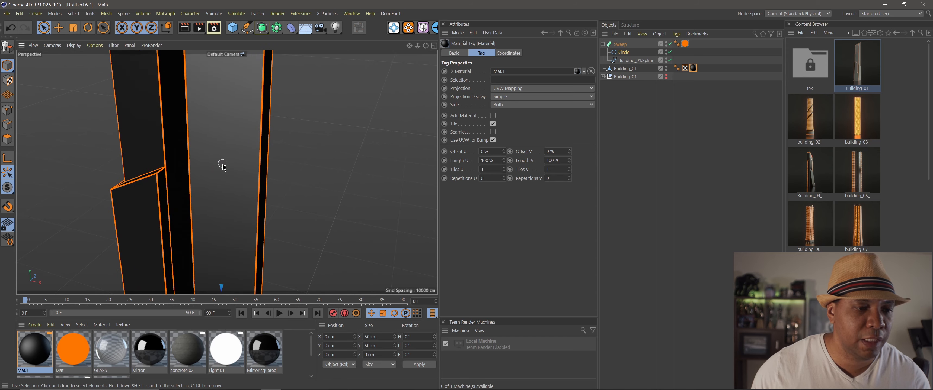
alt+drag(223, 164, 285, 193)
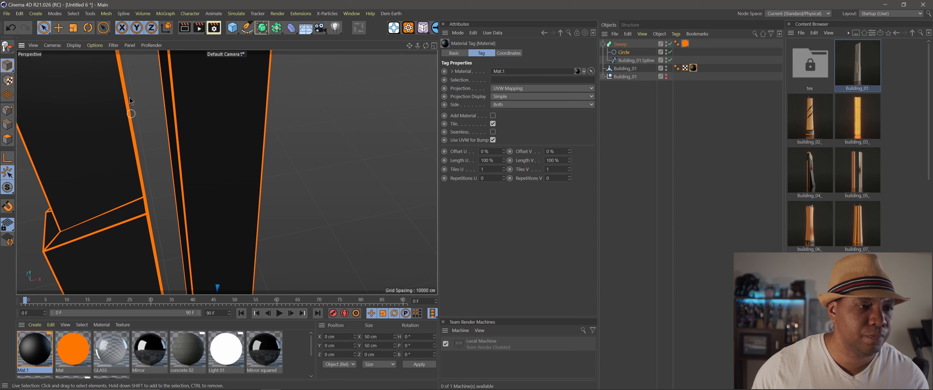
click(80, 350)
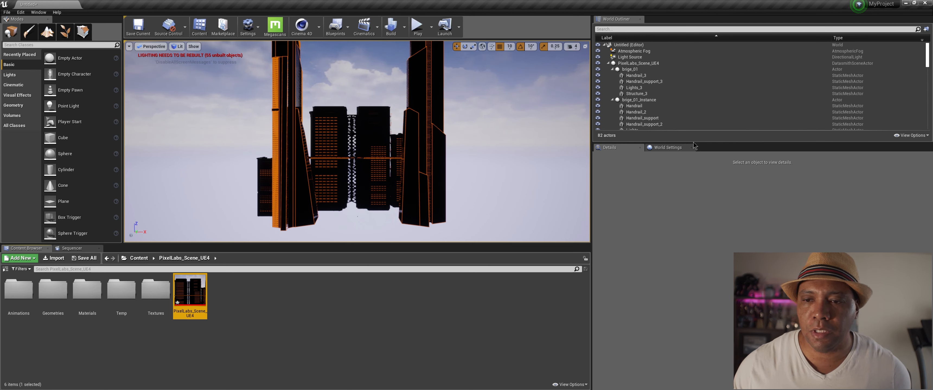
In Unreal Editor, enlarge the World Outliner and collapse the brige_01, brige_01_instance, Building_01, Building_04 and Cloner groups.
drag(694, 143, 706, 254)
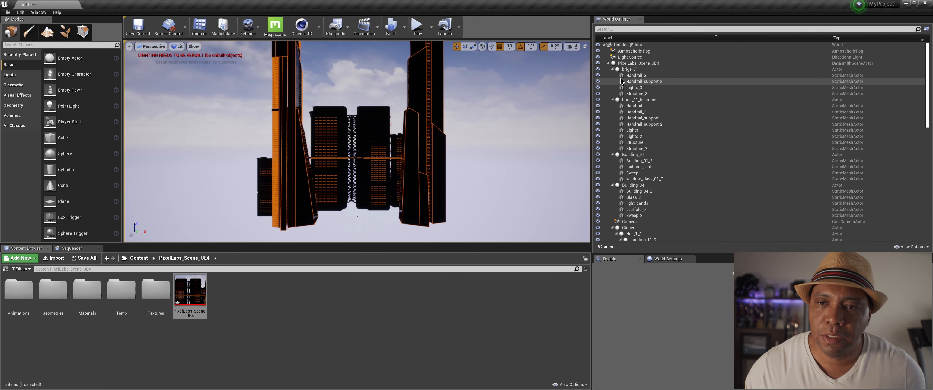
click(646, 63)
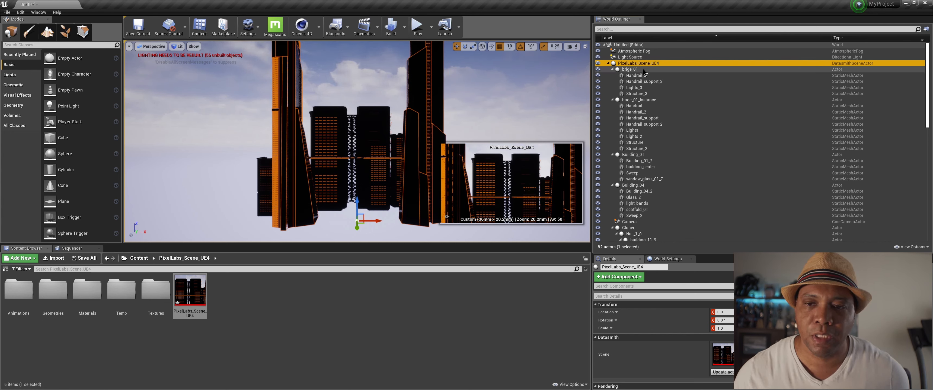
click(630, 70)
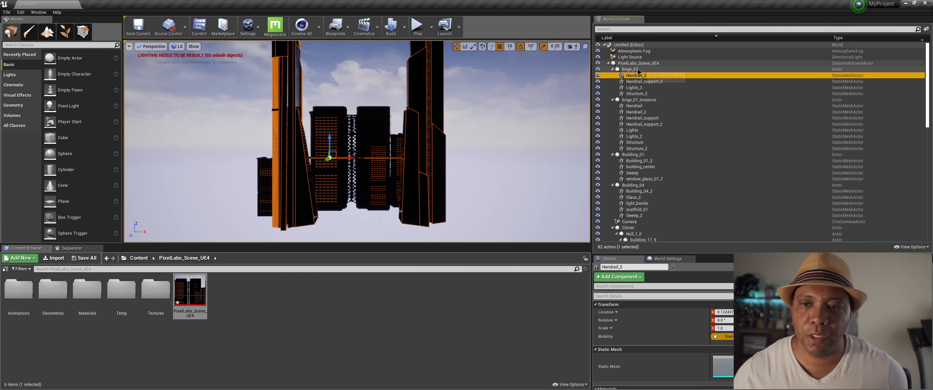
click(612, 69)
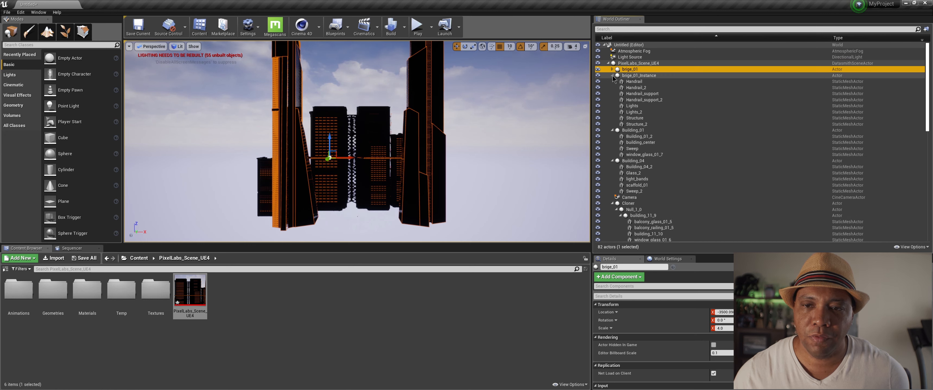
click(613, 75)
click(612, 76)
click(612, 81)
click(612, 88)
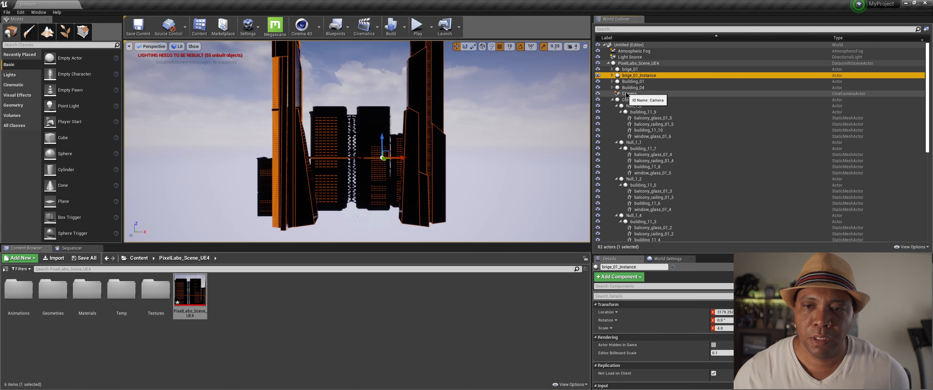
click(627, 94)
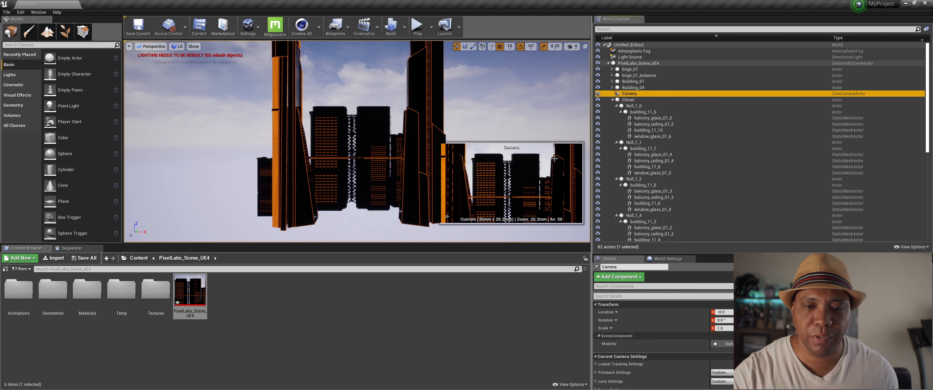
click(612, 100)
Delete the Sky Sphere, SkyLight and SphereReflectionCapture actors from the level.
click(624, 106)
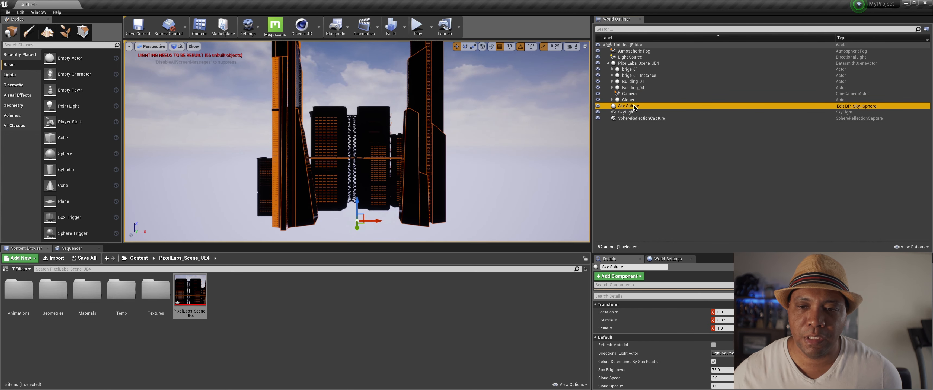
click(630, 112)
click(637, 106)
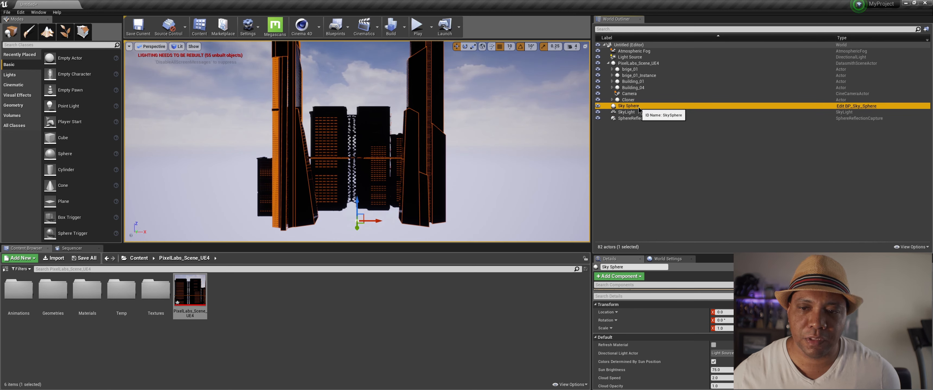
ctrl+click(634, 112)
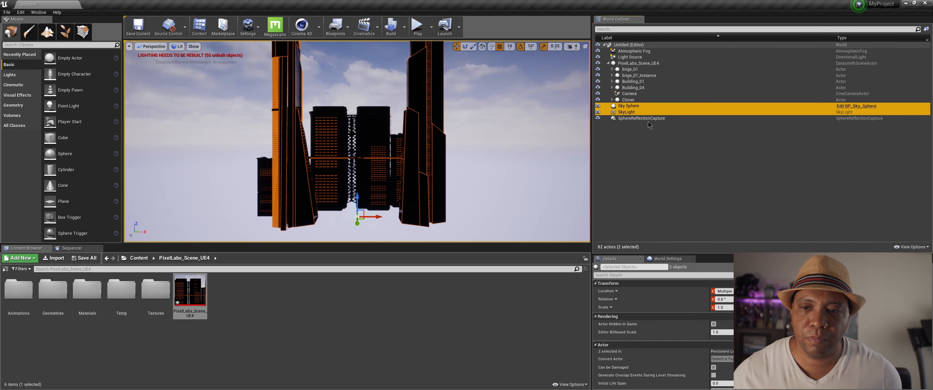
ctrl+click(648, 119)
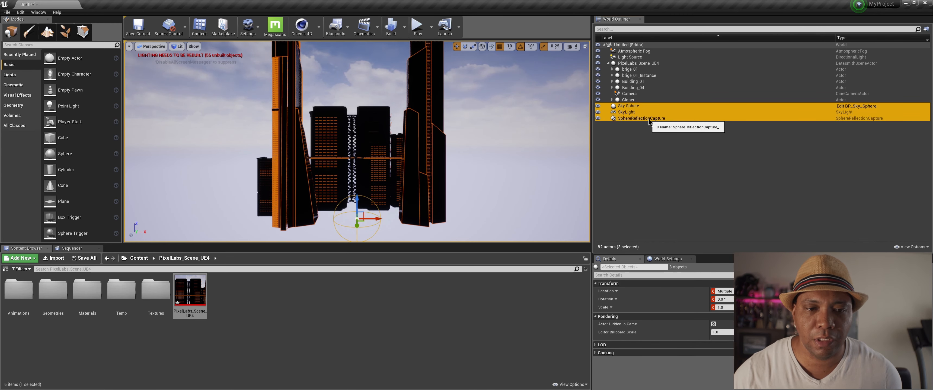
key(Delete)
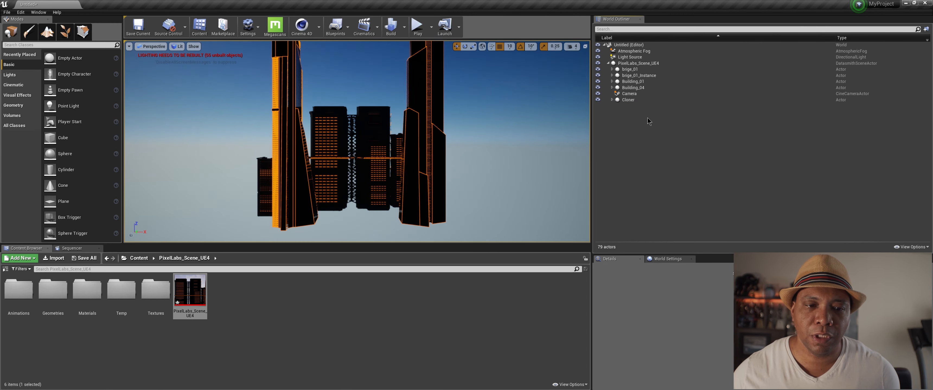
Delete the Light Source and Atmospheric Fog actors from the level.
click(639, 57)
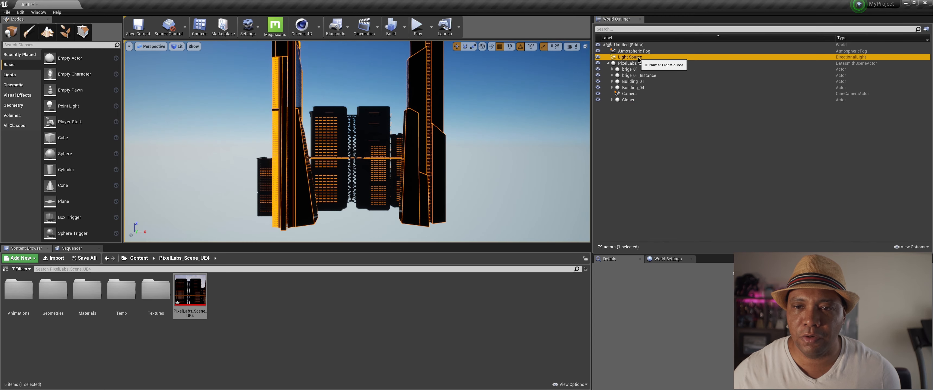
ctrl+click(641, 52)
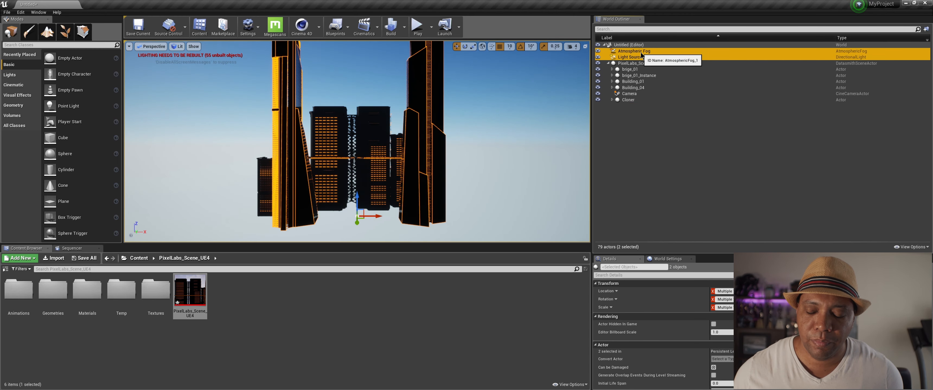
key(Delete)
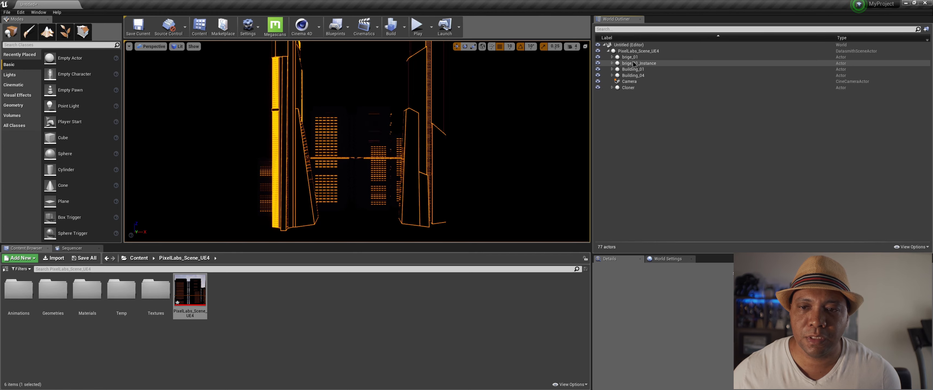
Move the Camera out of PixelLabs_Scene_UE4 to the level's root, then collapse the scene actor and clear the selection.
click(629, 81)
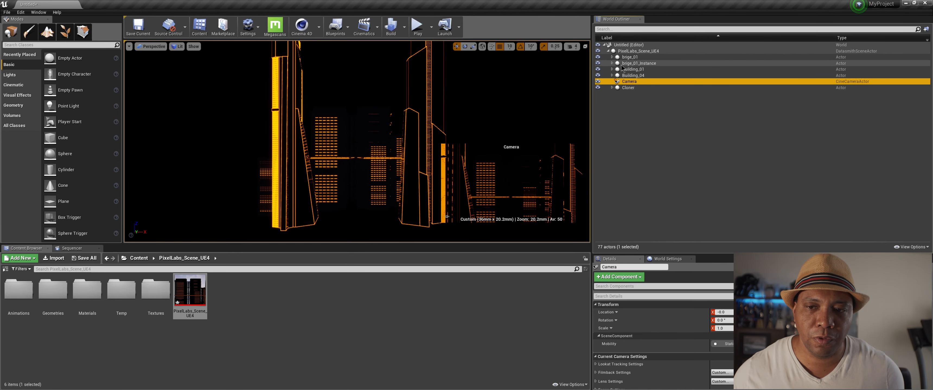
drag(631, 84, 628, 45)
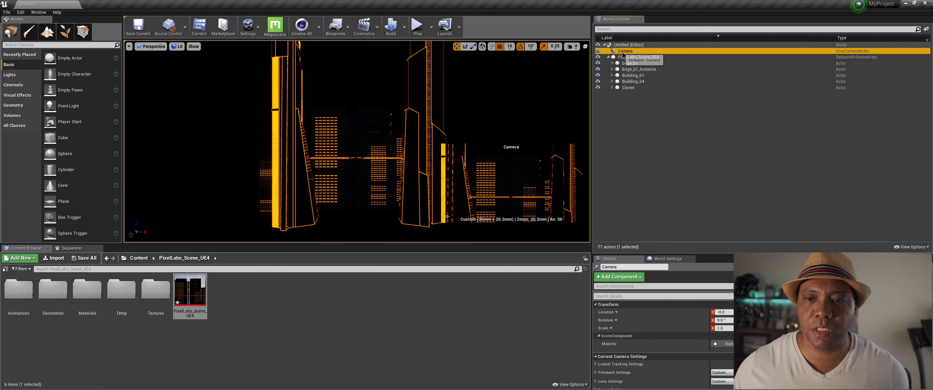
click(608, 57)
click(648, 108)
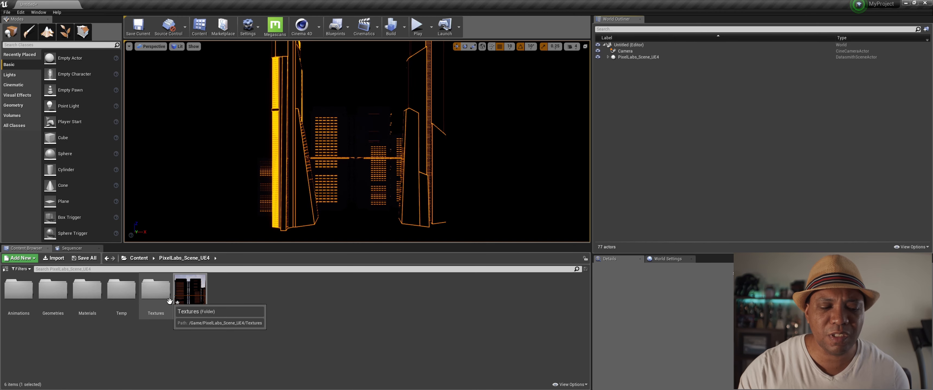
Examine the contents of the Animations, Geometries, Materials and Textures folders inside PixelLabs_Scene_UE4.
click(18, 292)
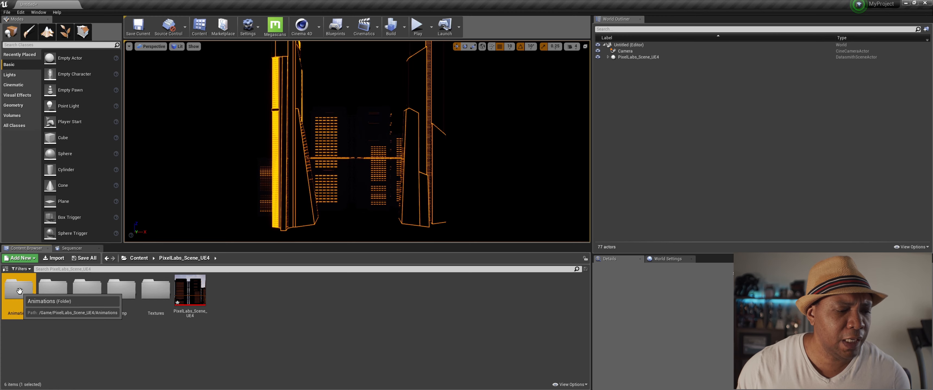
double_click(16, 290)
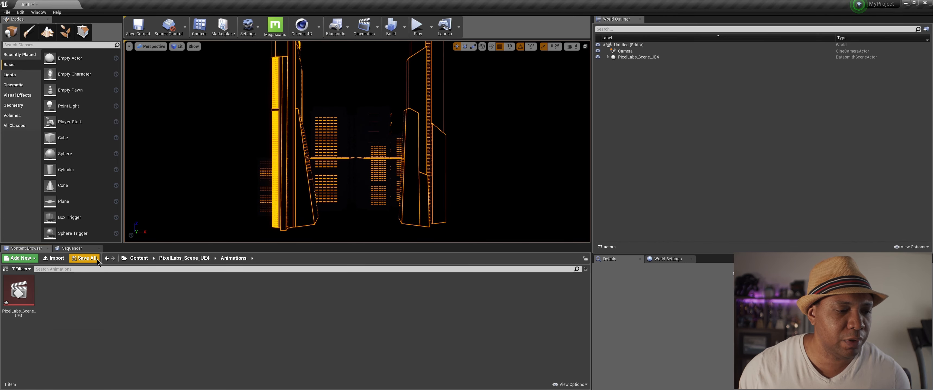
click(184, 258)
click(54, 298)
double_click(54, 298)
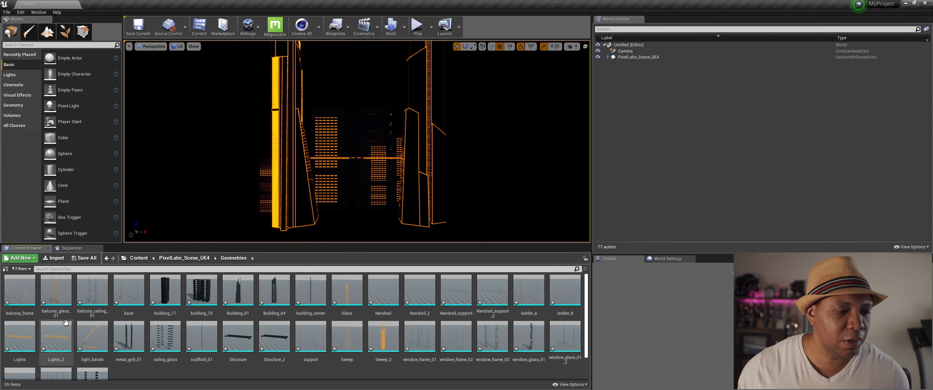
click(139, 258)
click(15, 284)
double_click(15, 283)
click(87, 291)
double_click(87, 291)
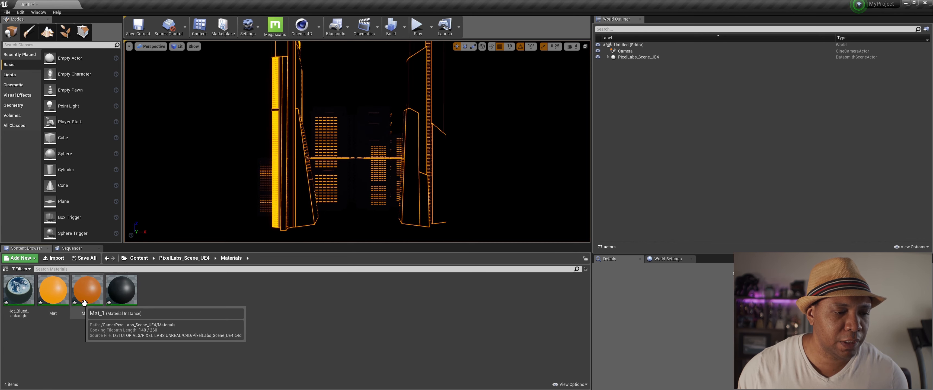
click(166, 258)
double_click(168, 289)
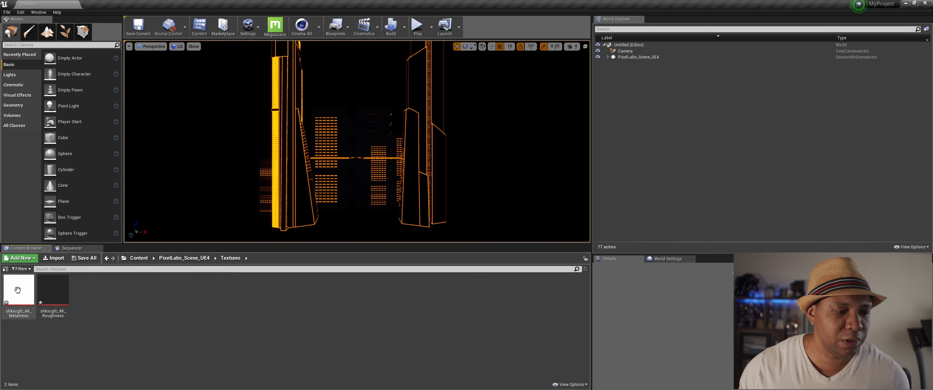
click(184, 259)
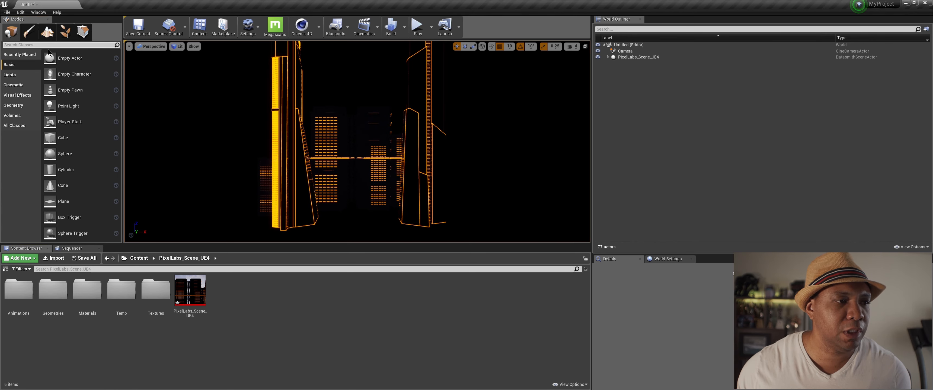
Find BP_Sky_Sphere among the placeable actors, add it to the level and set its location to 0, 0, 0.
text(sky)
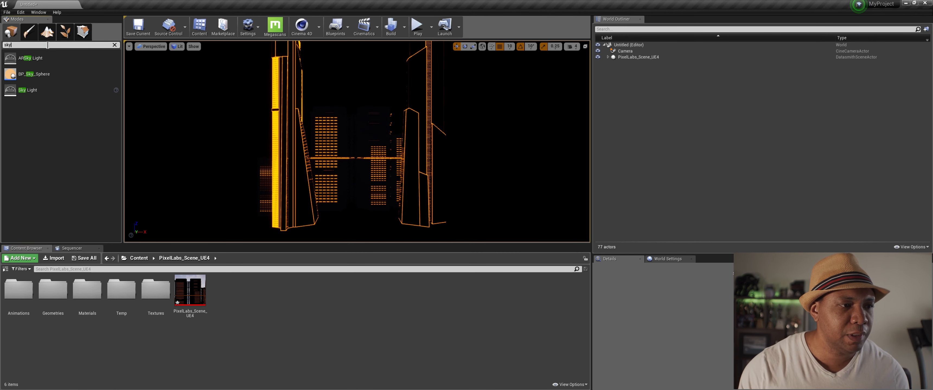
drag(58, 74, 352, 161)
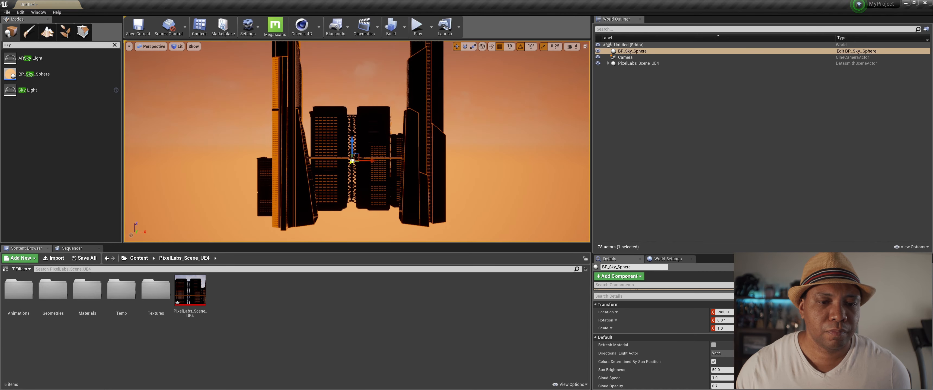
drag(704, 254, 695, 126)
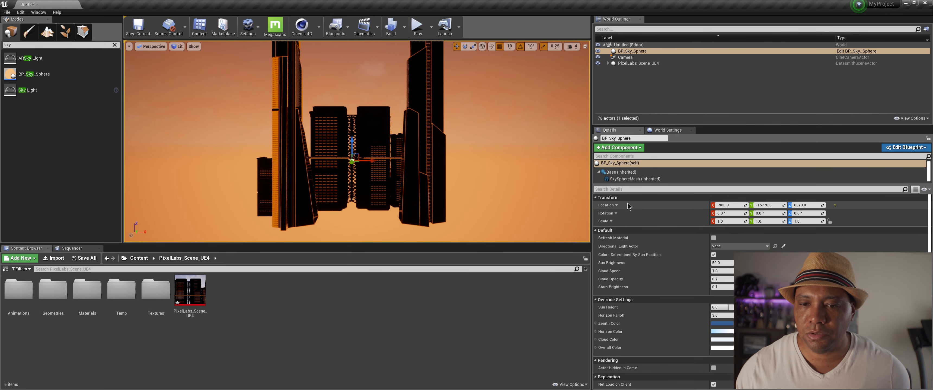
click(723, 205)
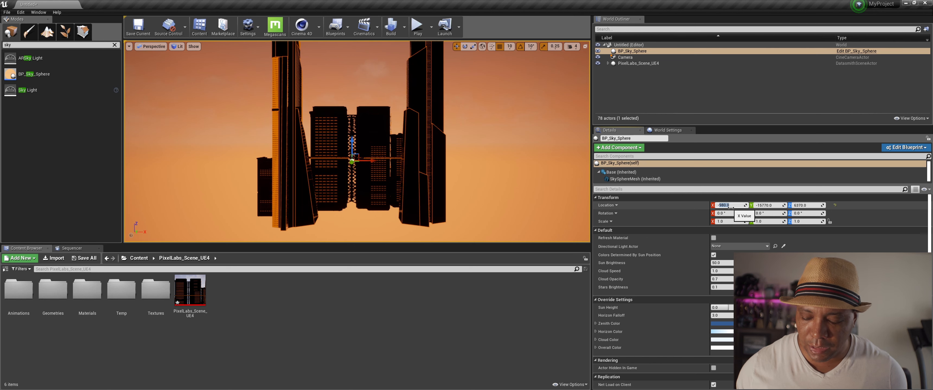
text(0)
key(Tab)
text(0)
key(Tab)
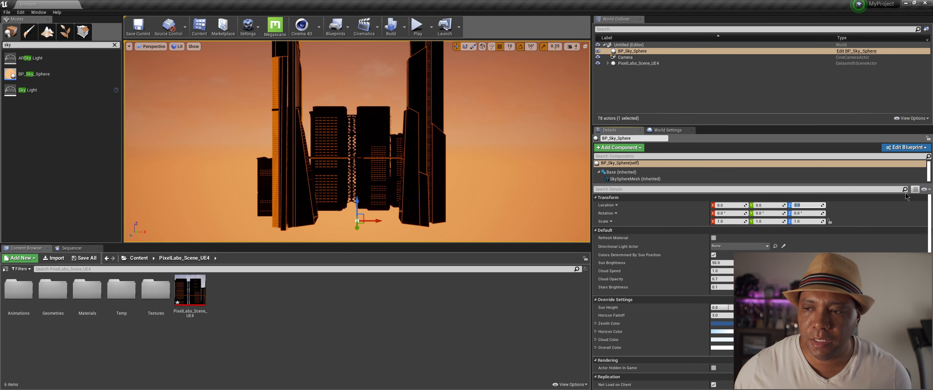
Turn off Colors Determined By Sun Position for BP_Sky_Sphere.
scroll(926, 200, down, 3)
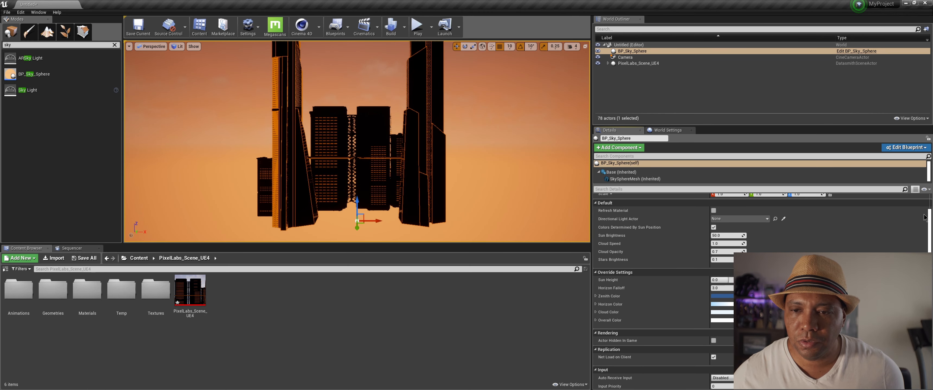
drag(752, 125, 752, 73)
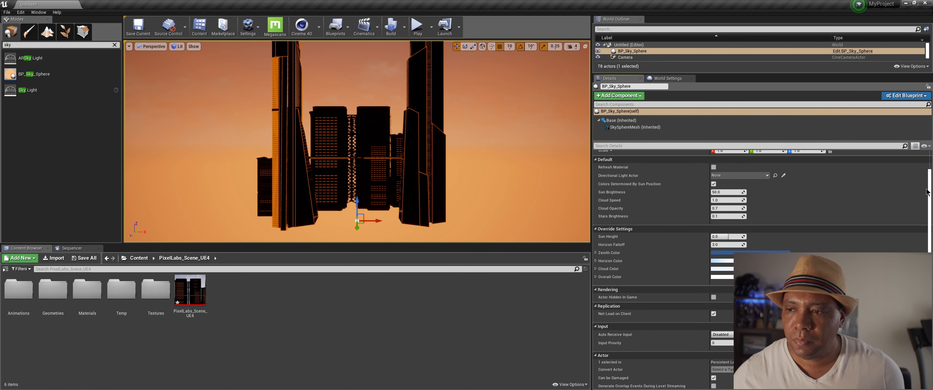
drag(931, 184, 932, 186)
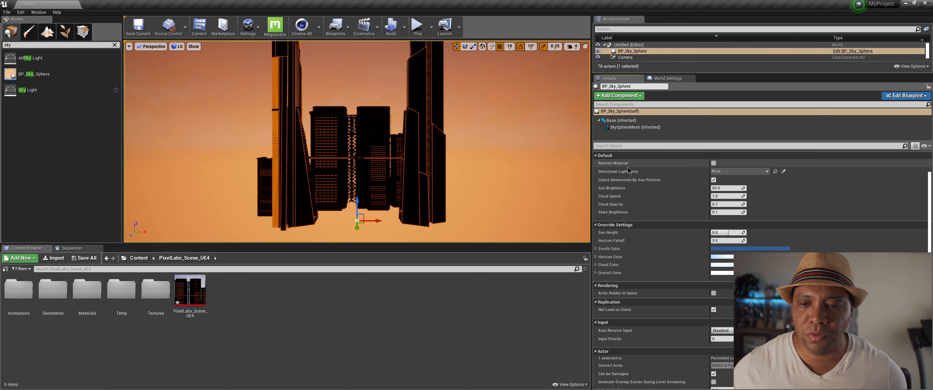
click(714, 180)
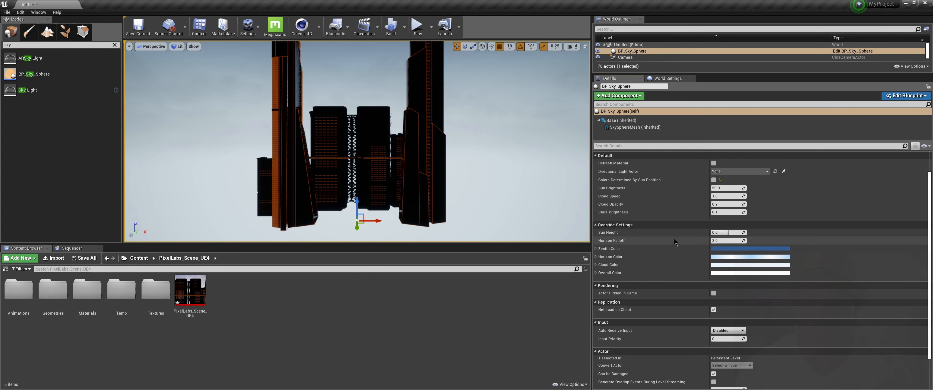
Set the sky sphere's Zenith Color to a dark orange, hex sRGB 946300.
click(730, 249)
drag(781, 257, 804, 278)
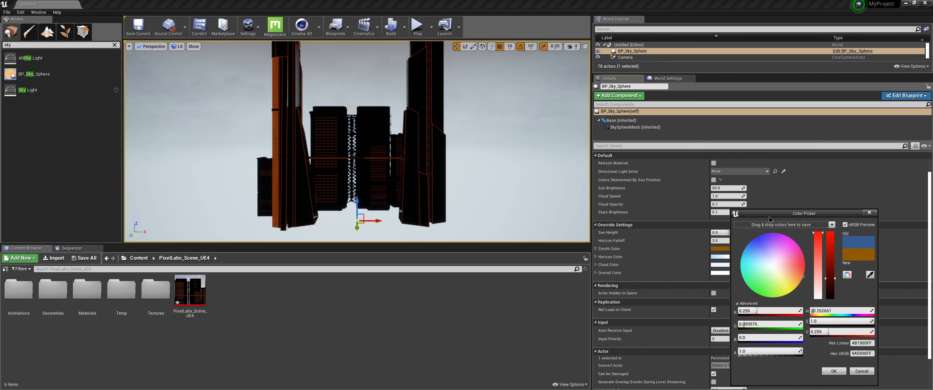
drag(779, 214, 778, 178)
click(798, 240)
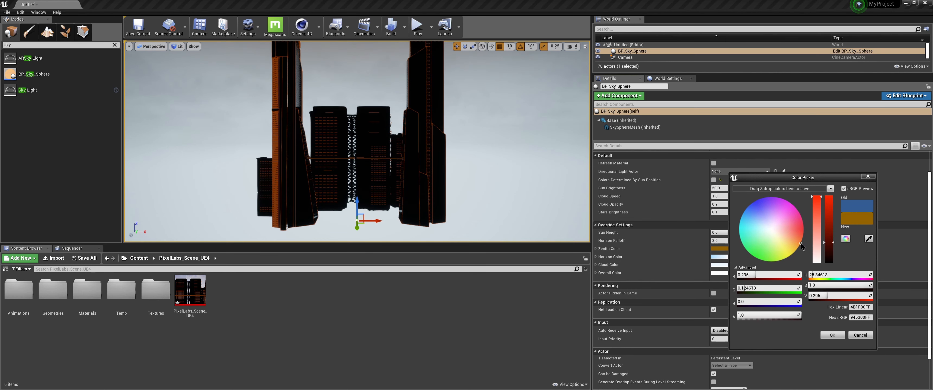
click(832, 336)
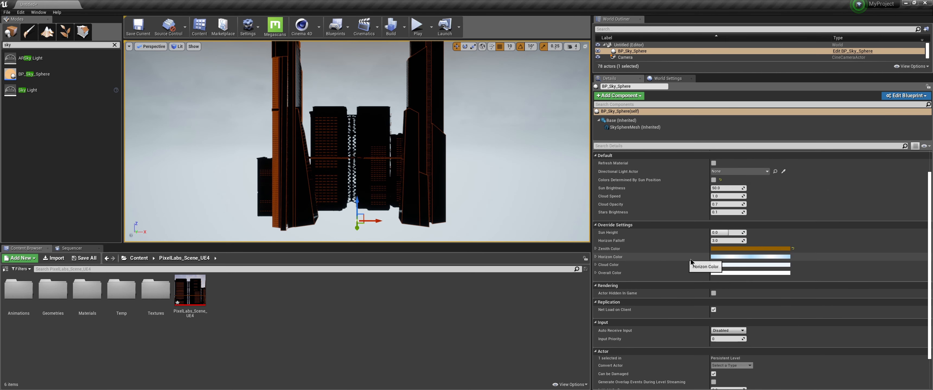
Set the sky sphere's Horizon Color to a darkened orange matching the zenith.
click(727, 258)
mouse_move(772, 264)
mouse_down()
mouse_move(802, 285)
mouse_move(810, 278)
mouse_up()
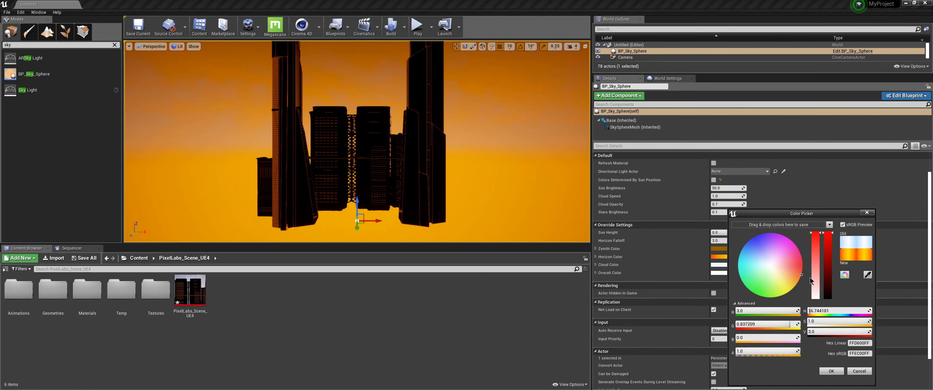
drag(829, 250, 825, 277)
click(831, 371)
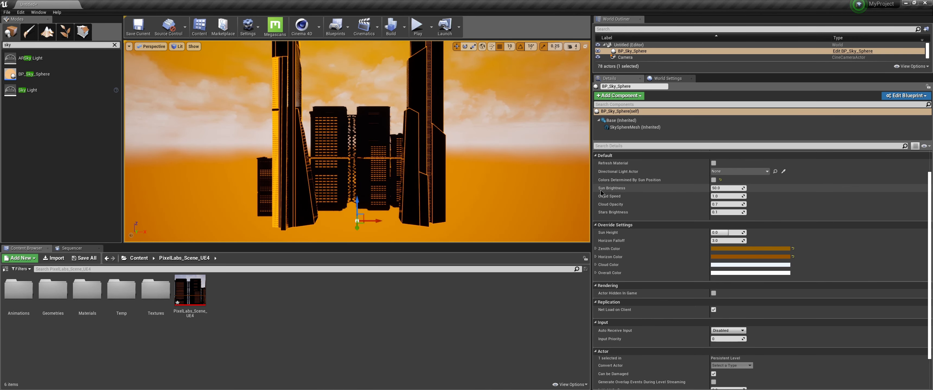
Try a Cloud Speed of 10 on the sky sphere and return it to 1.
click(716, 196)
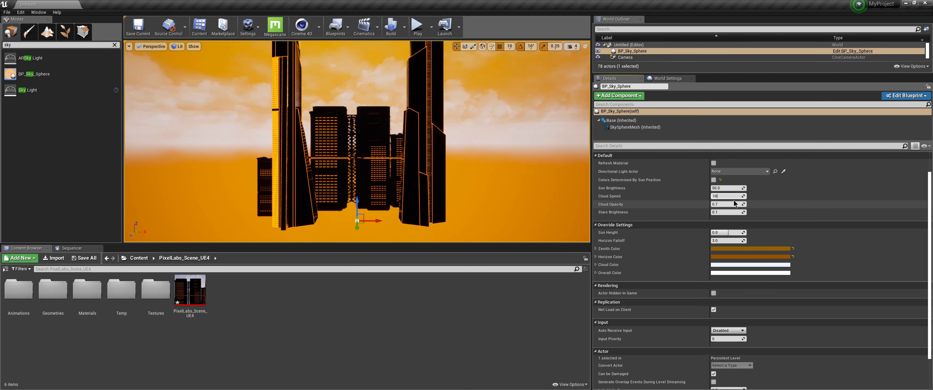
text(10)
key(Return)
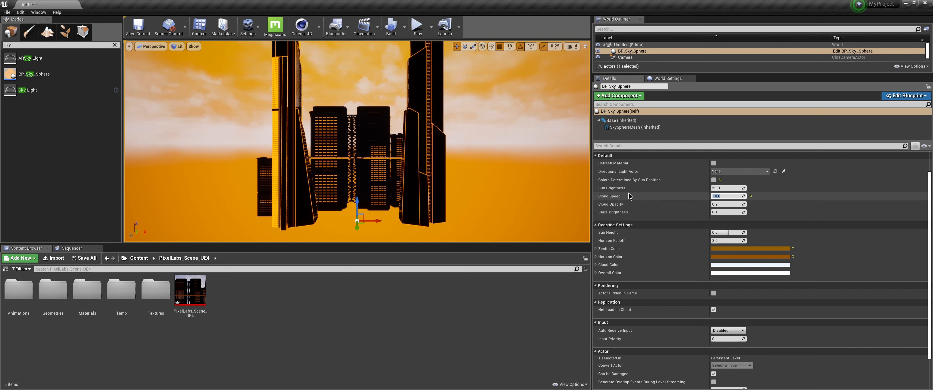
text(1)
key(Return)
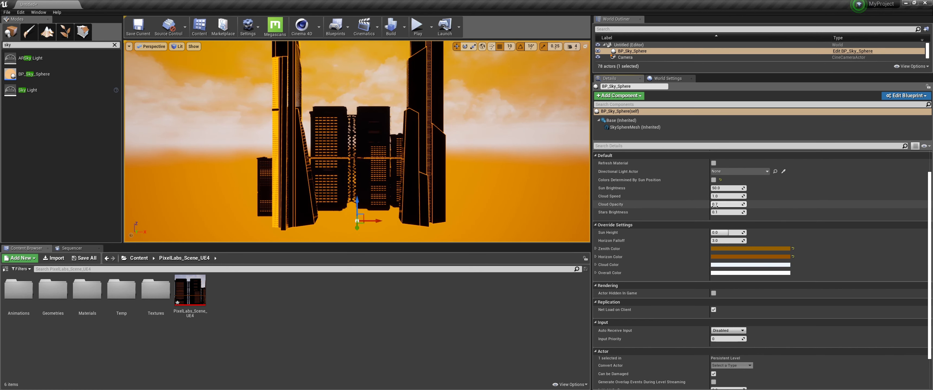
Lower the sky sphere's Cloud Opacity to about 0.5 and set its Cloud Color to black.
drag(726, 204, 718, 204)
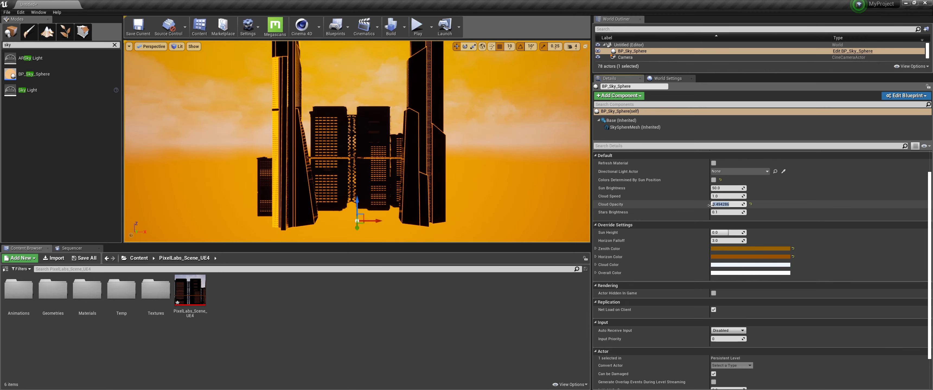
click(721, 265)
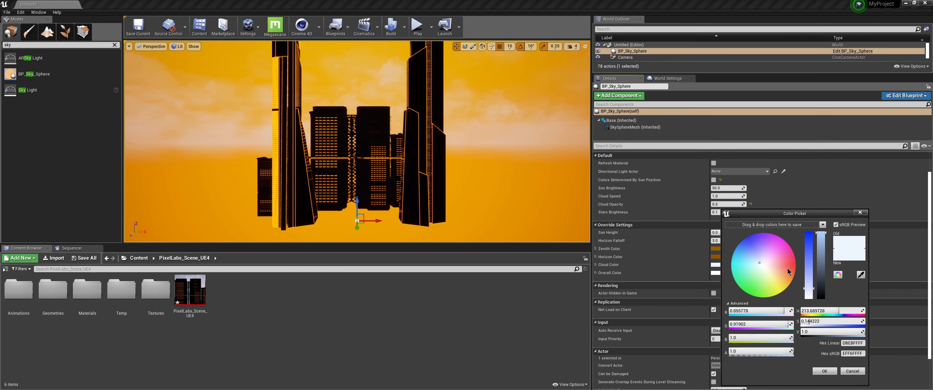
drag(779, 274, 775, 271)
drag(821, 238, 821, 302)
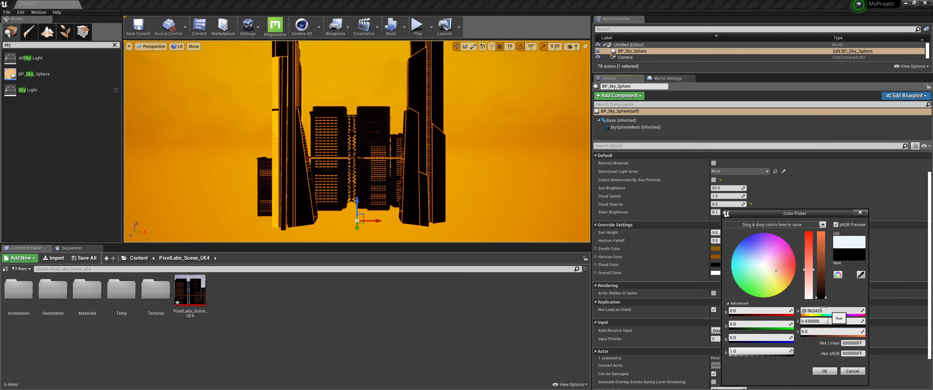
click(778, 274)
drag(778, 275, 783, 282)
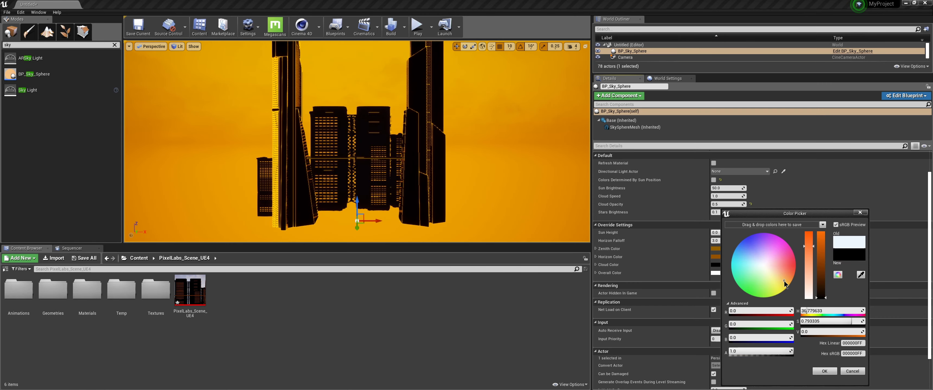
click(824, 371)
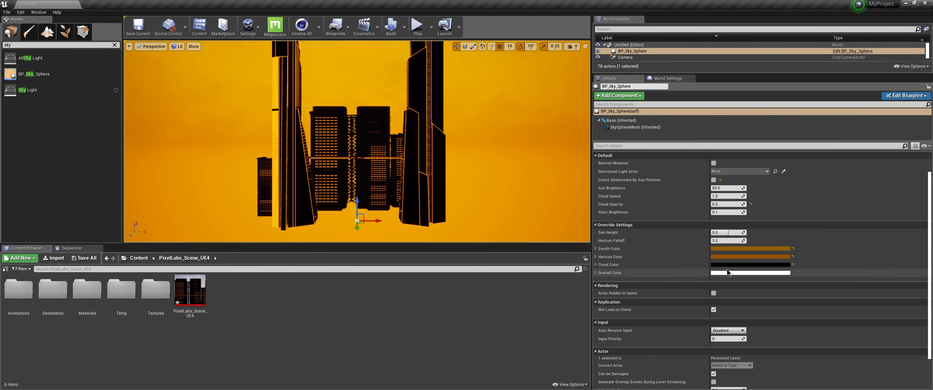
Set the sky sphere's Overall Color to a muted reddish brown to darken the whole sky.
click(750, 273)
mouse_move(779, 269)
mouse_down()
mouse_move(825, 279)
mouse_move(824, 288)
mouse_move(780, 268)
mouse_up()
click(785, 275)
drag(824, 286, 823, 284)
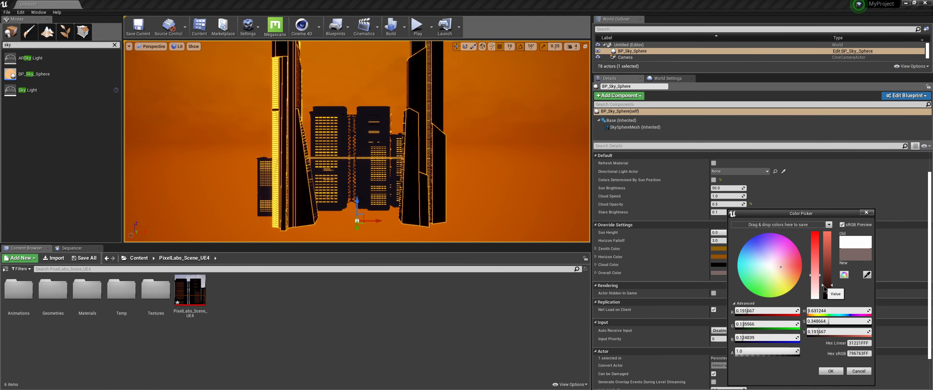
click(830, 371)
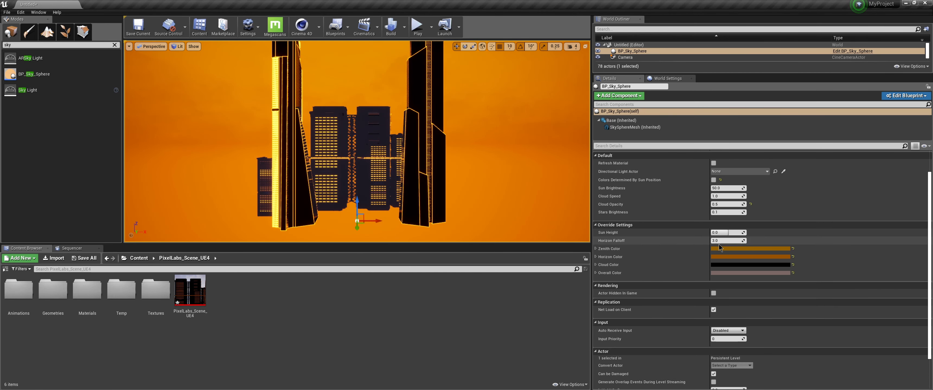
Adjust the sky sphere's Horizon Falloff to about 7.9 and raise its Stars Brightness.
drag(714, 241, 739, 240)
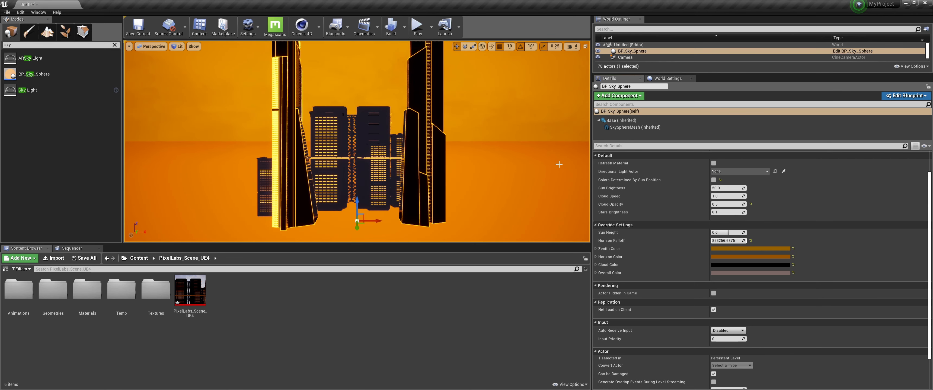
drag(738, 240, 723, 241)
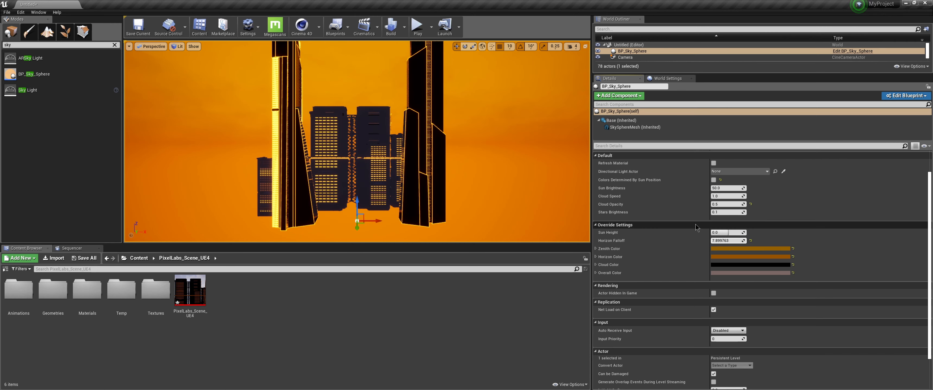
drag(715, 212, 723, 212)
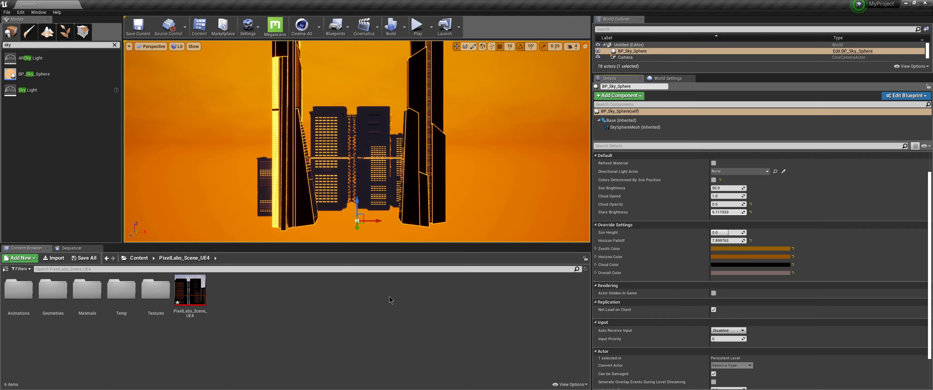
scroll(308, 153, up, 4)
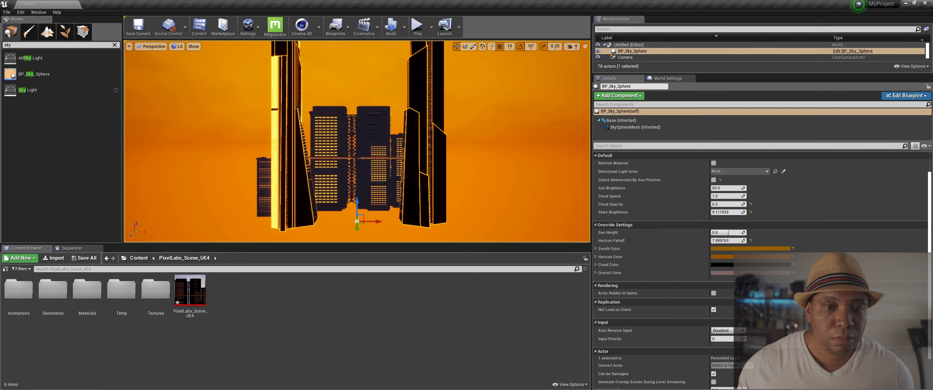
scroll(307, 153, up, 5)
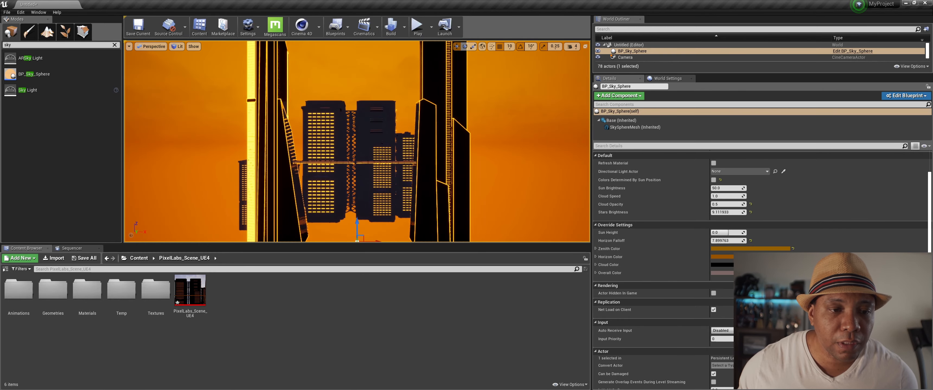
Open the project's Rendering settings and move the settings window clear of the central towers in the viewport.
scroll(194, 147, up, 5)
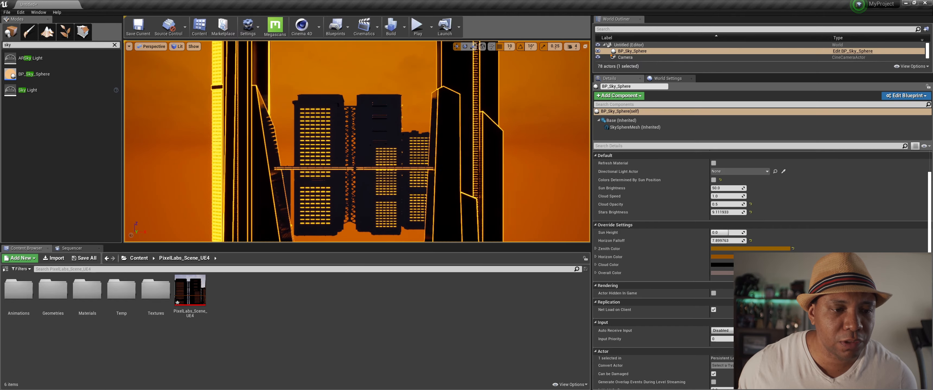
scroll(261, 135, up, 2)
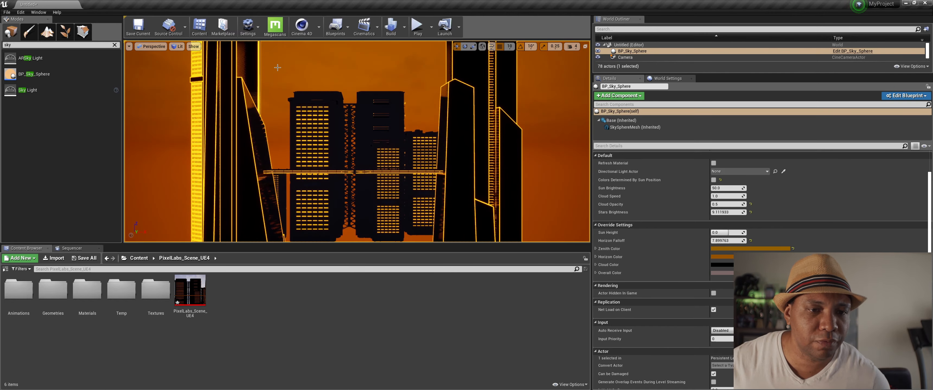
scroll(340, 125, up, 6)
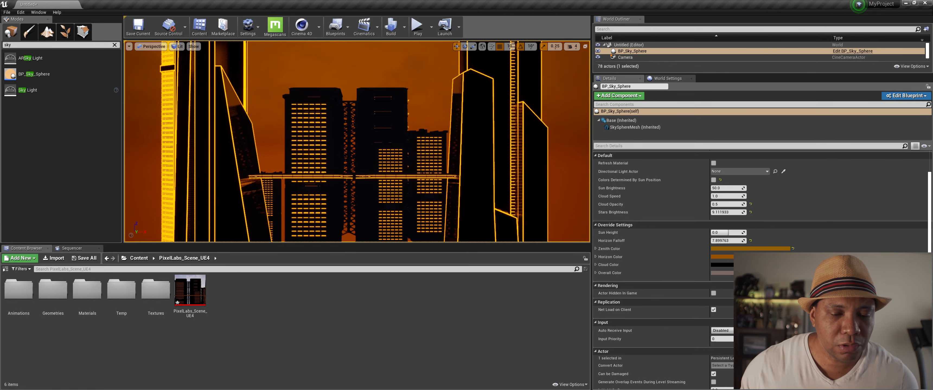
scroll(263, 110, up, 6)
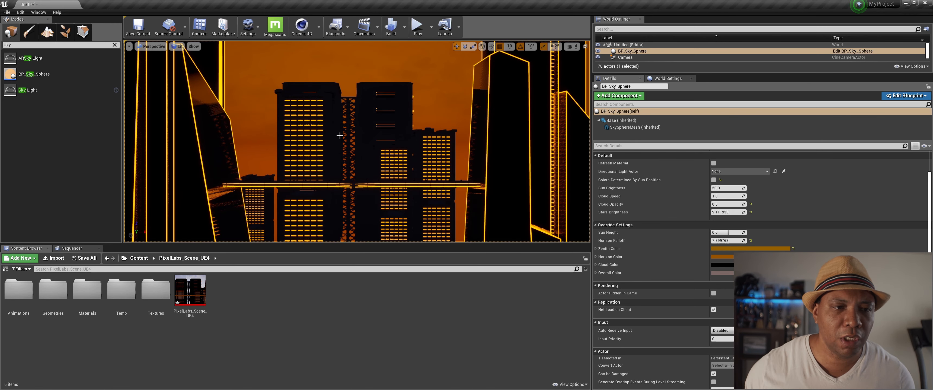
click(248, 26)
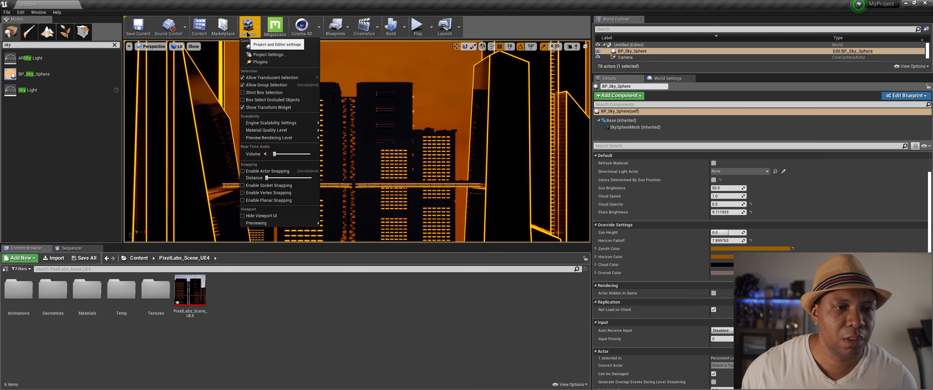
click(268, 55)
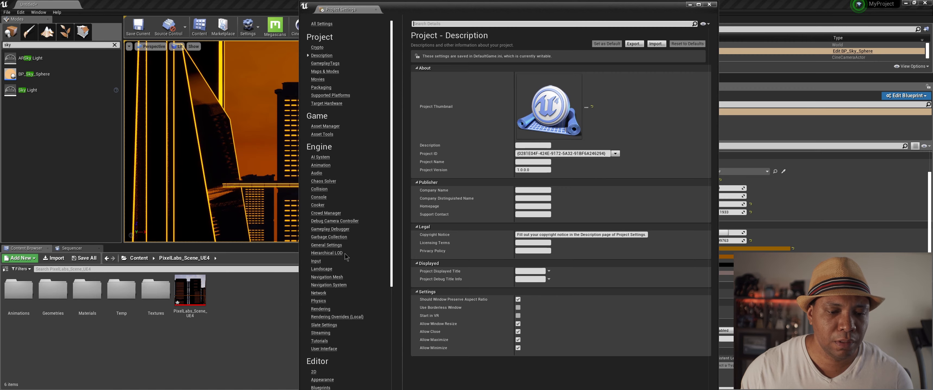
scroll(346, 255, down, 1)
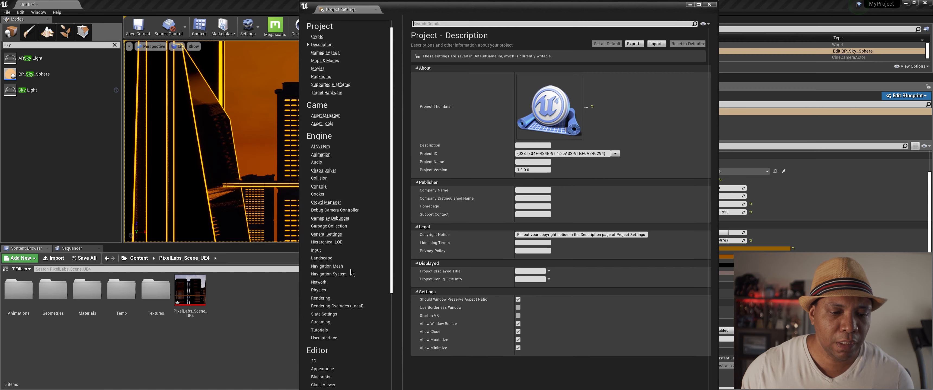
click(319, 299)
drag(299, 3, 385, 131)
drag(500, 140, 608, 25)
Change the project's default Anti-Aliasing Method to FXAA.
scroll(669, 119, down, 4)
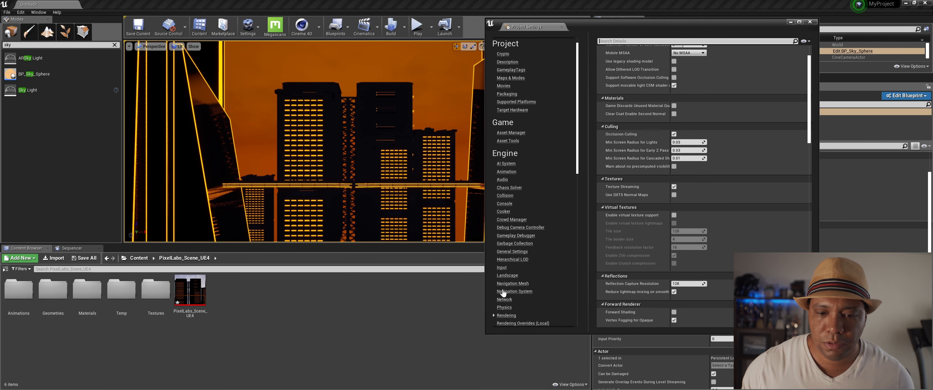
scroll(507, 311, down, 2)
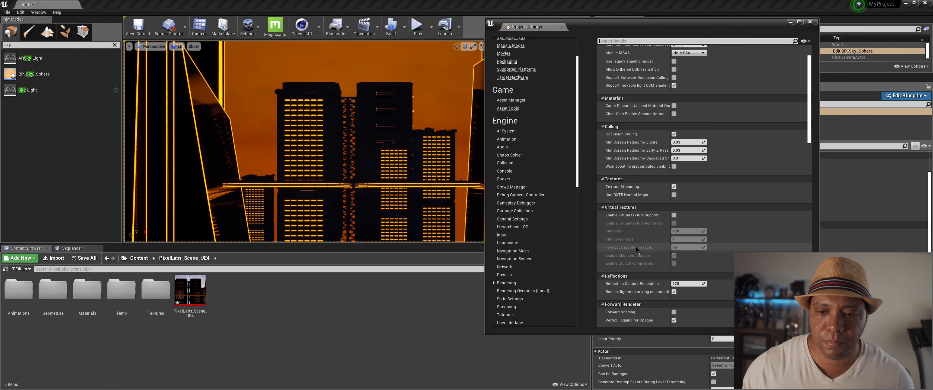
scroll(645, 246, down, 15)
scroll(653, 240, down, 5)
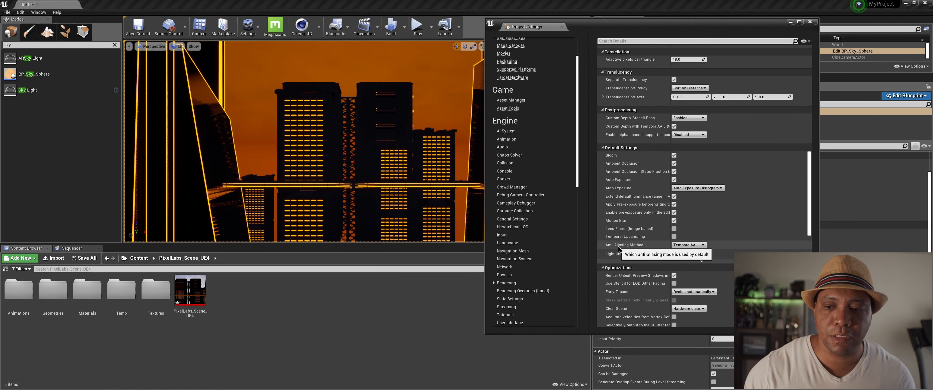
click(684, 247)
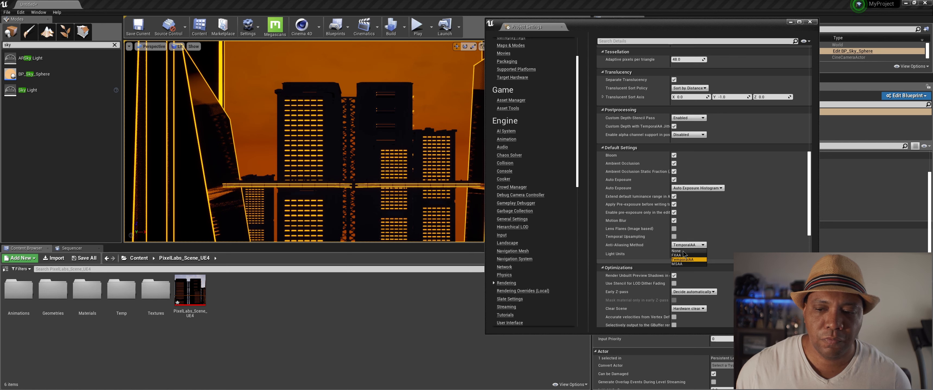
click(683, 257)
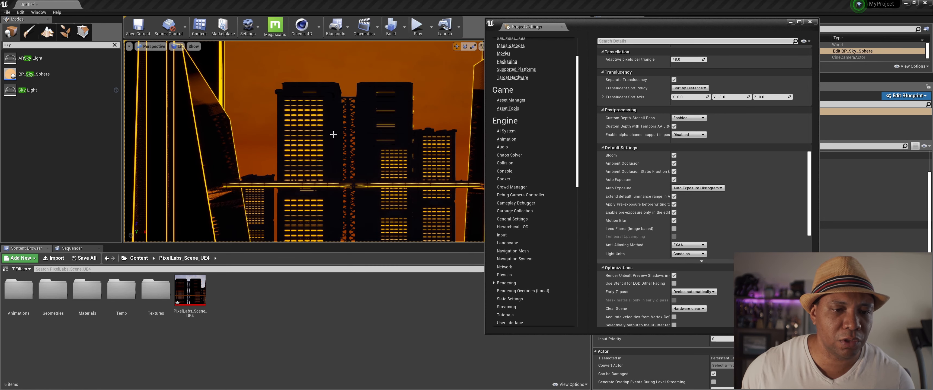
Try MSAA as the project's Anti-Aliasing Method and return it to FXAA.
click(688, 245)
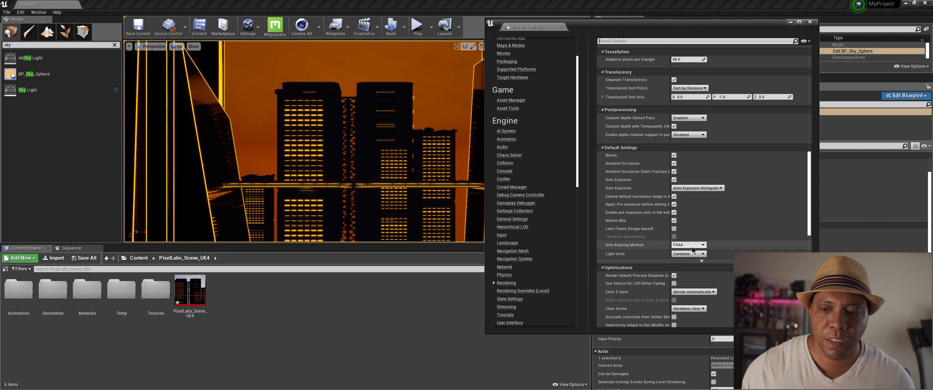
click(677, 264)
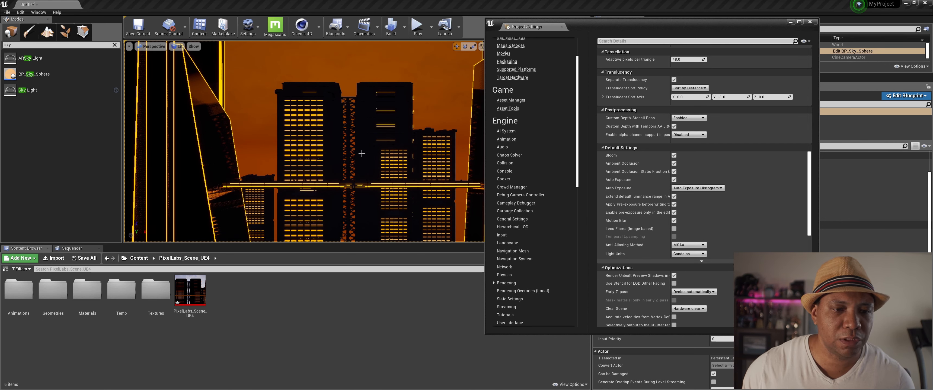
click(688, 245)
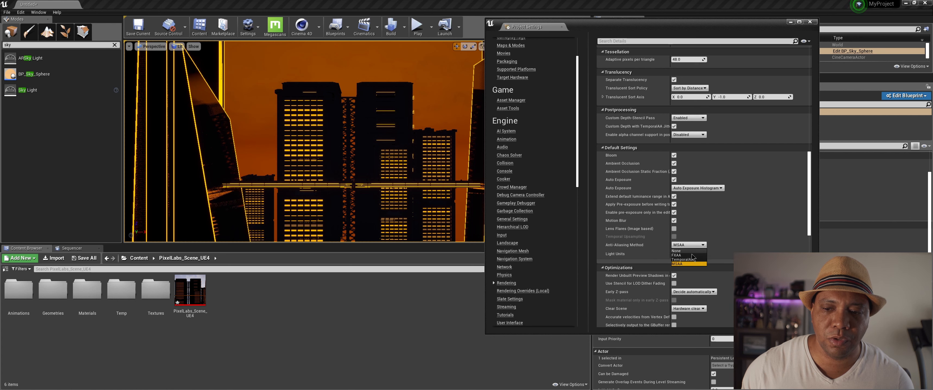
click(677, 256)
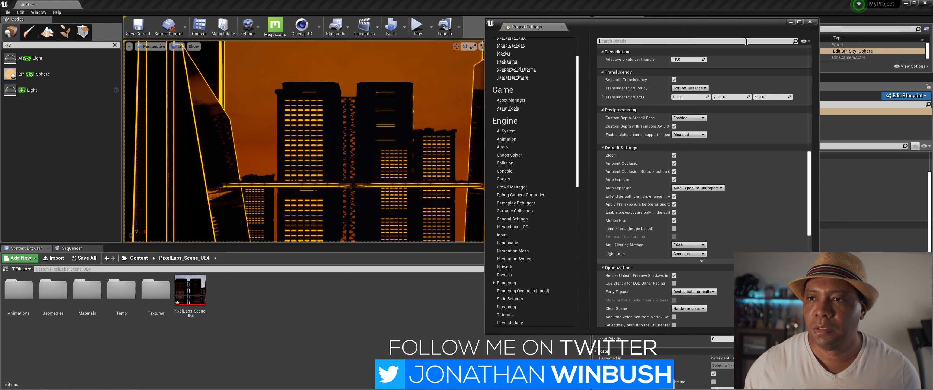
Close the project settings and place a Directional Light between the two central towers, above the bridge.
click(810, 22)
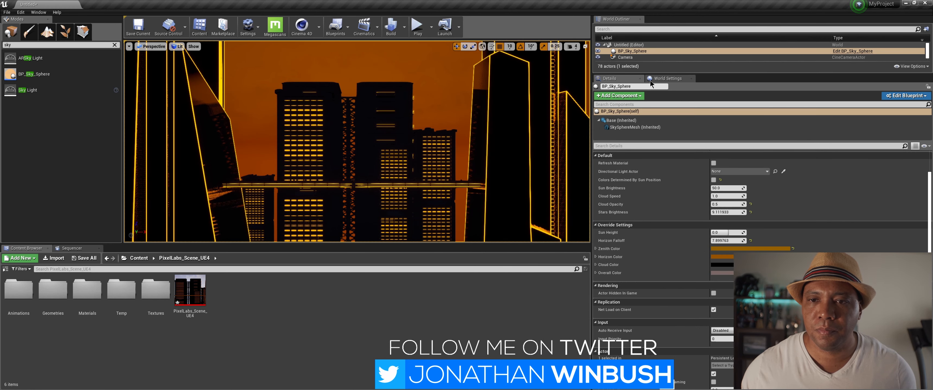
drag(657, 75, 665, 196)
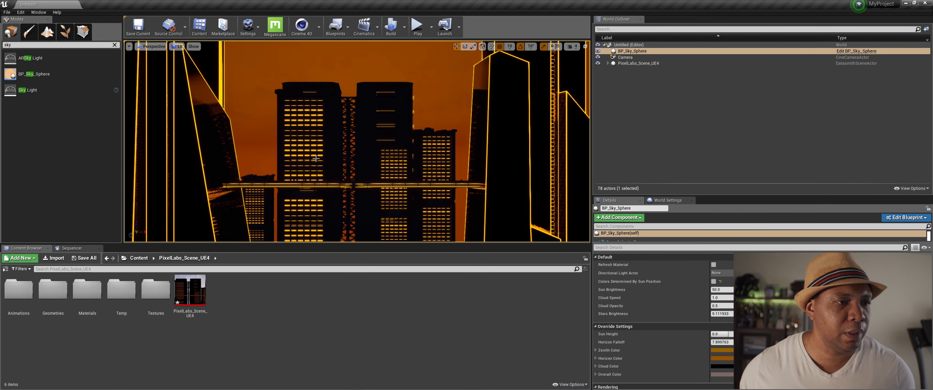
click(115, 44)
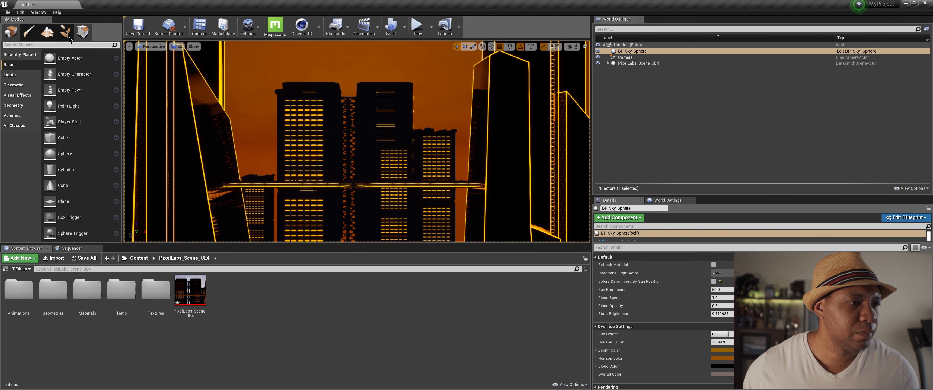
click(11, 75)
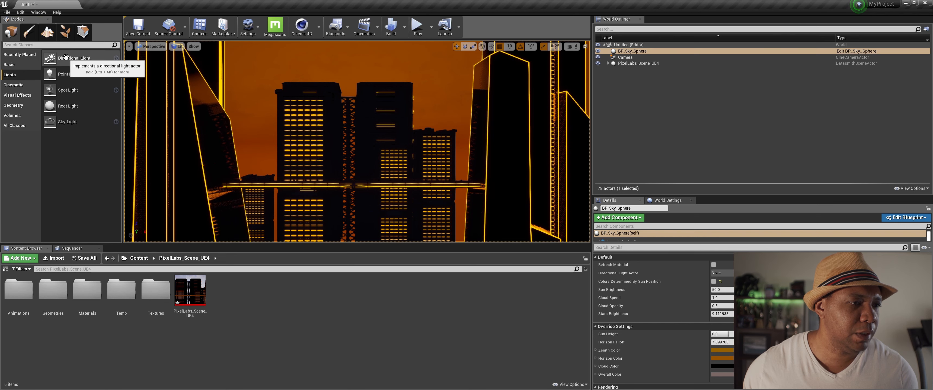
drag(58, 58, 352, 196)
drag(352, 164, 355, 130)
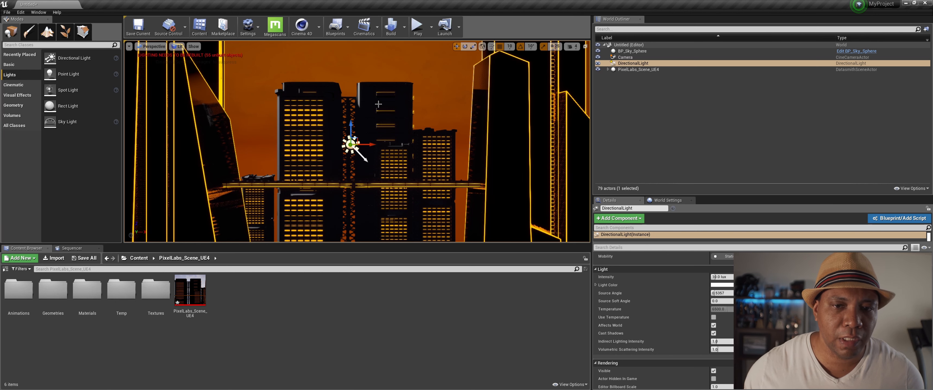
Rotate the directional light so its arrow points up and to the left across the towers.
click(465, 47)
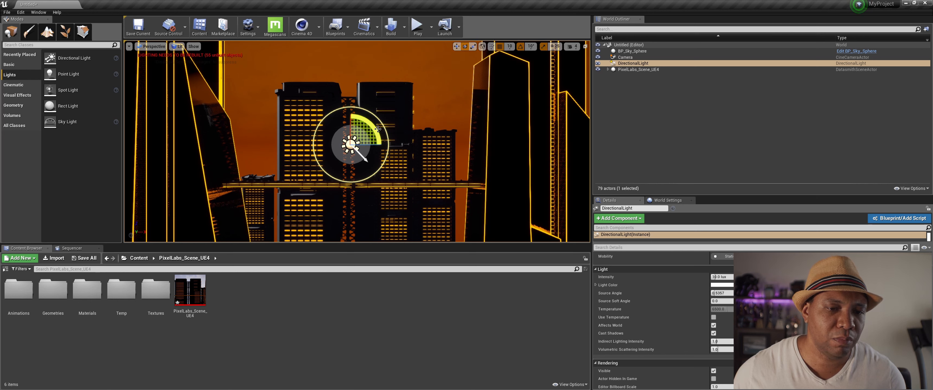
drag(375, 130, 373, 145)
drag(385, 145, 312, 145)
Set the directional light's Intensity to 2 lux.
drag(696, 199, 683, 92)
drag(721, 192, 726, 192)
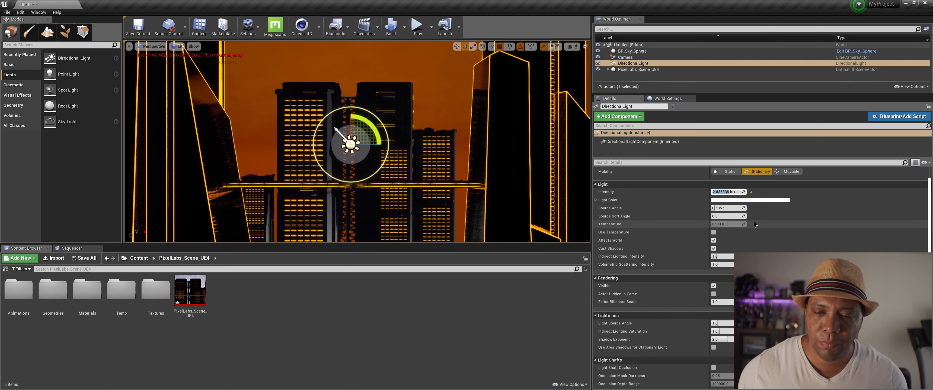
text(2)
key(Return)
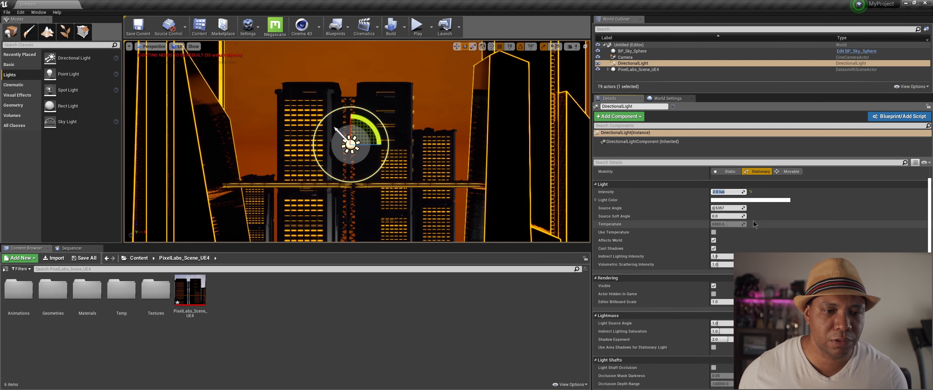
click(402, 307)
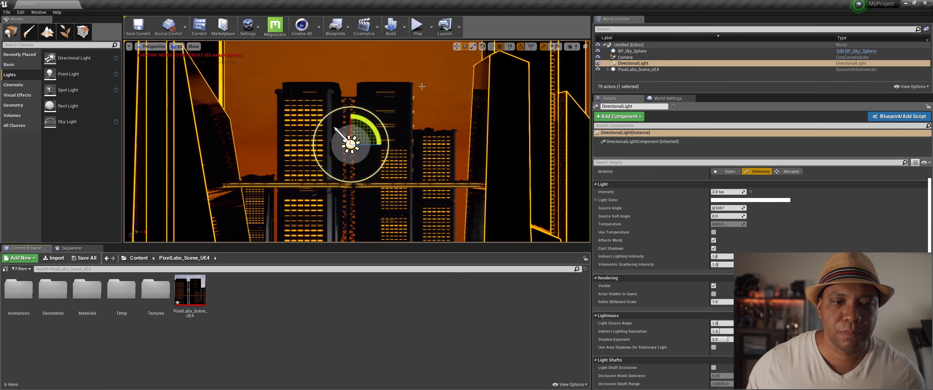
Search the placeable actors for "fog" and add an Exponential Height Fog near the base of the central towers.
click(637, 57)
click(630, 51)
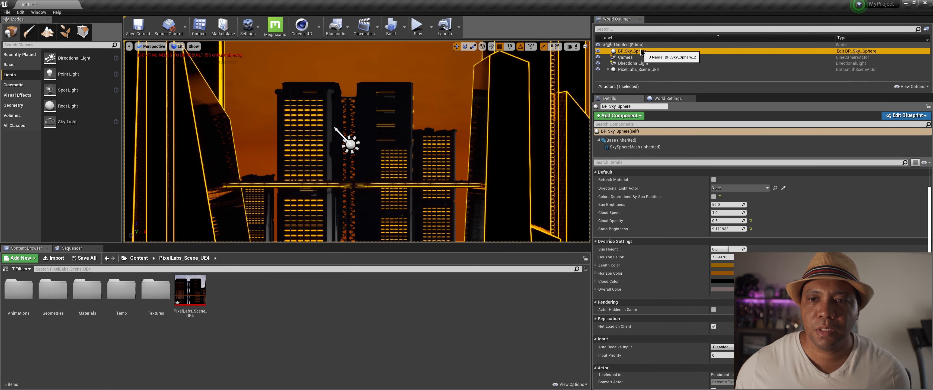
click(44, 45)
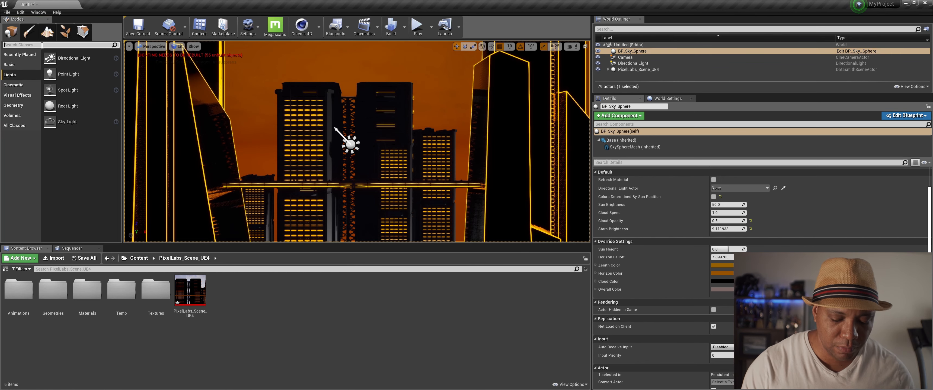
text(fog)
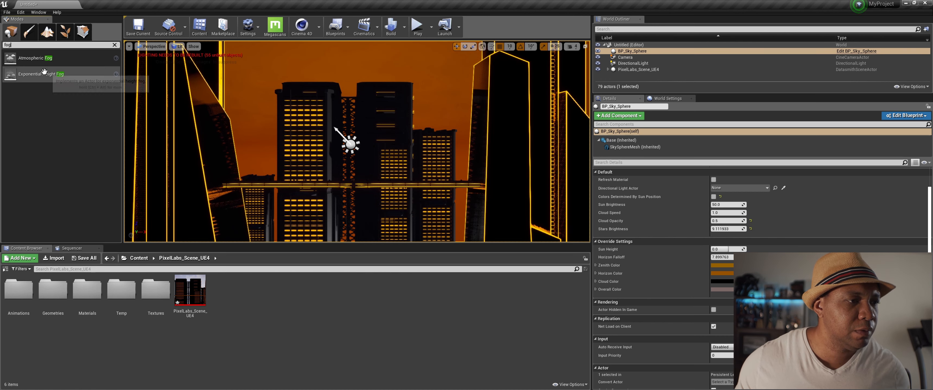
drag(45, 76, 356, 187)
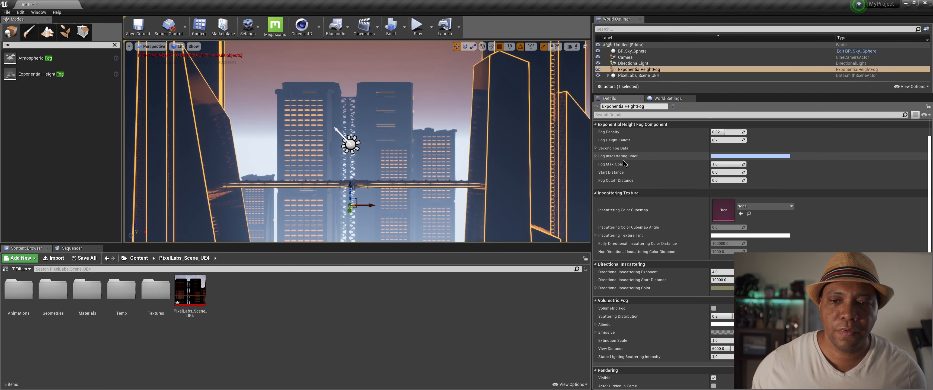
Set the height fog's Fog Inscattering Color to a light golden orange and lower the fog well below the bridge.
click(720, 158)
mouse_move(779, 218)
mouse_down()
mouse_move(767, 213)
mouse_move(782, 229)
mouse_up()
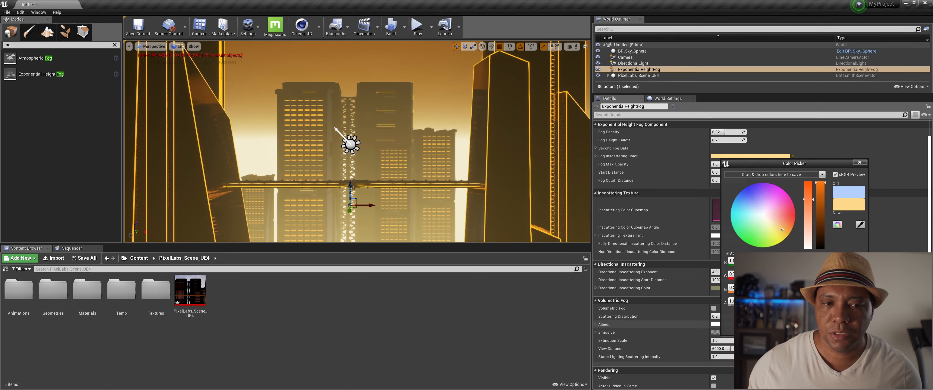
click(819, 326)
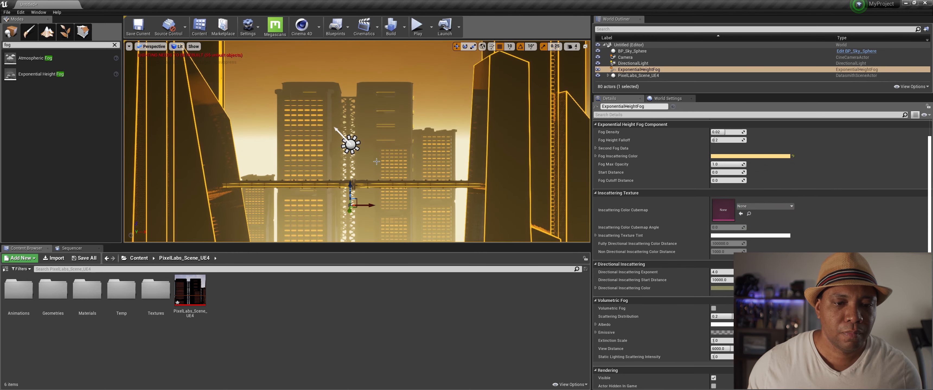
drag(350, 186, 354, 244)
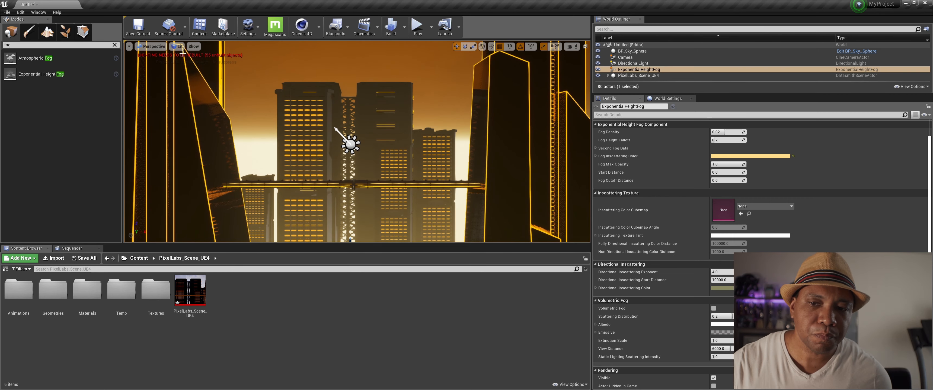
Try Static mobility on the directional light and settle on Movable.
click(635, 64)
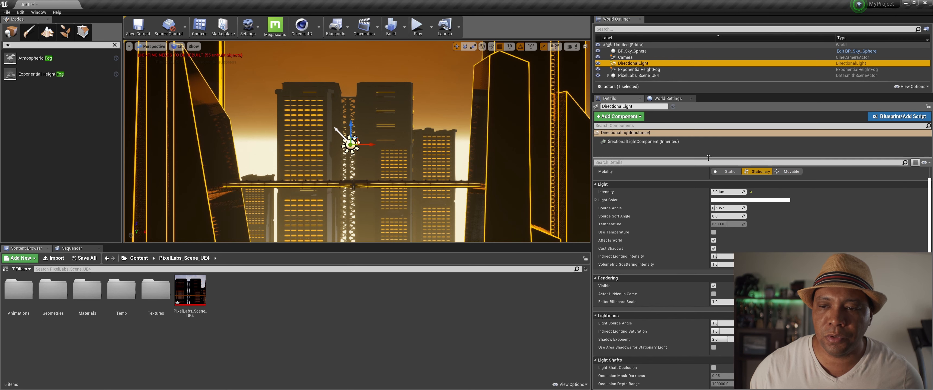
click(723, 175)
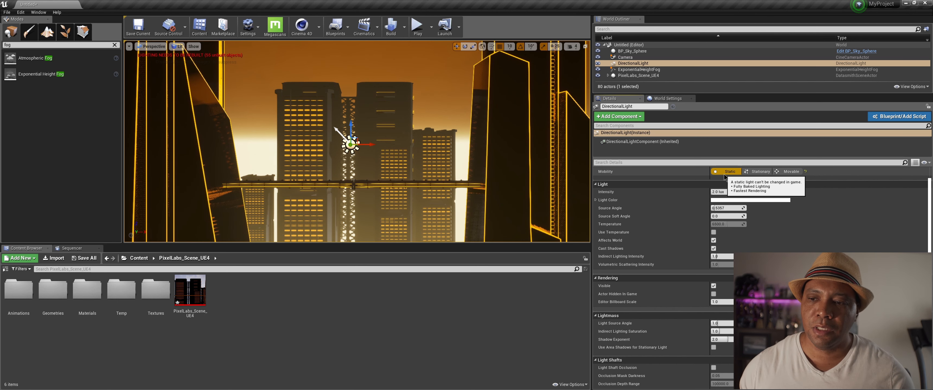
click(785, 173)
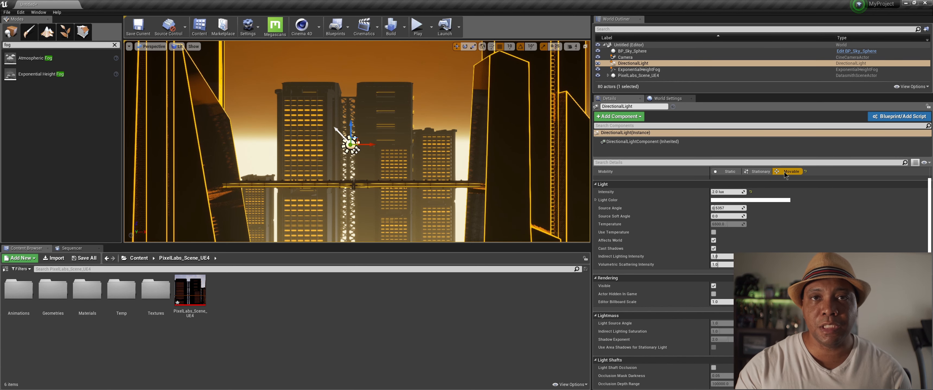
Set the directional light's mobility to Static and build the scene lighting only, with the lighting quality at Production.
click(764, 170)
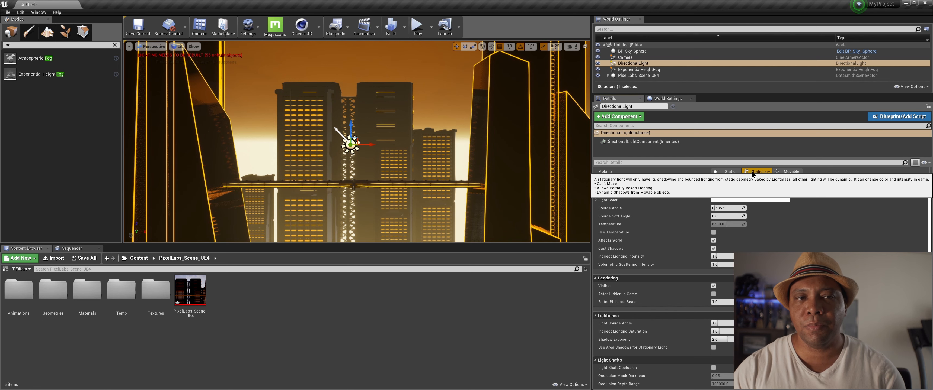
click(729, 172)
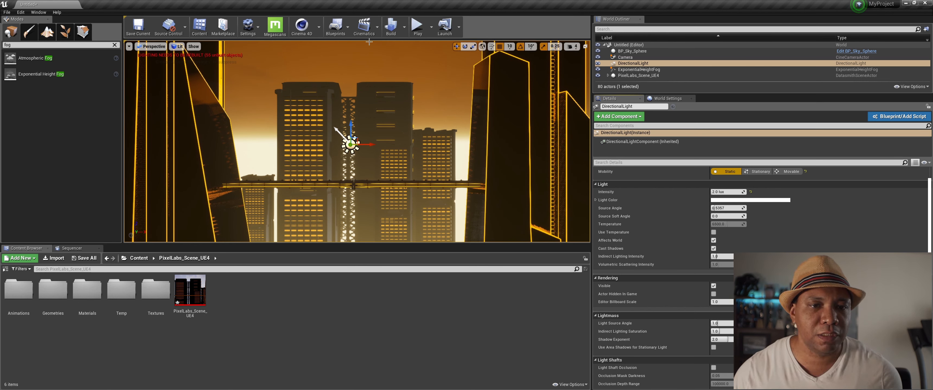
click(404, 27)
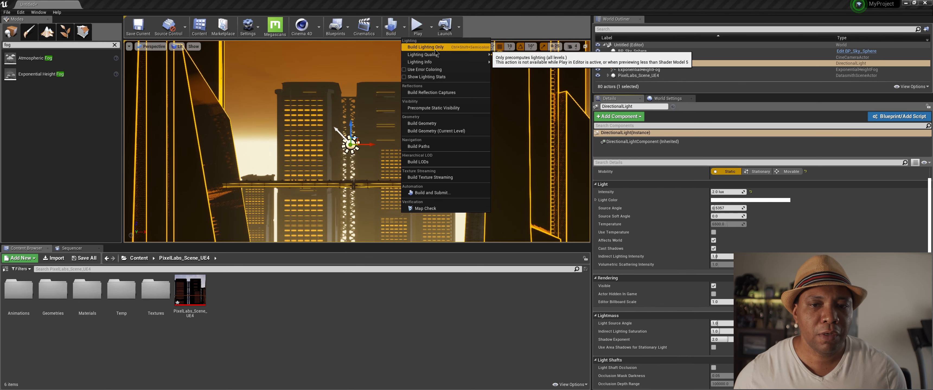
mouse_move(436, 55)
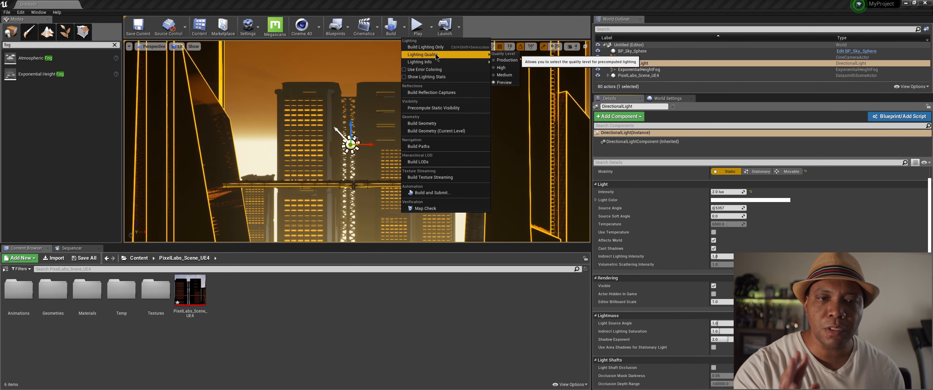
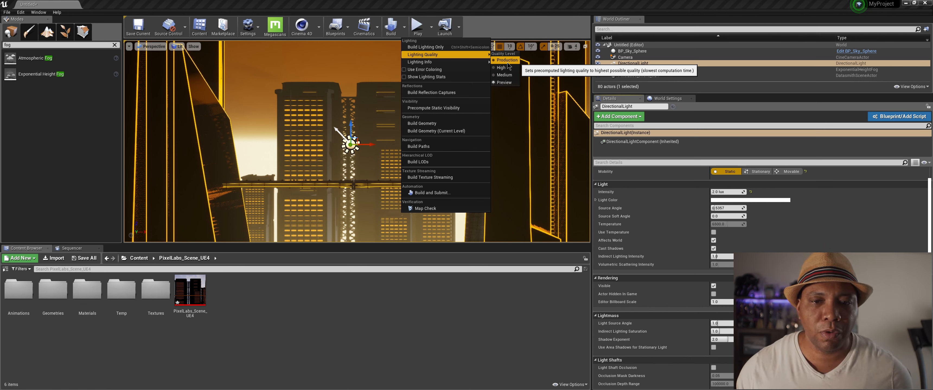
click(507, 62)
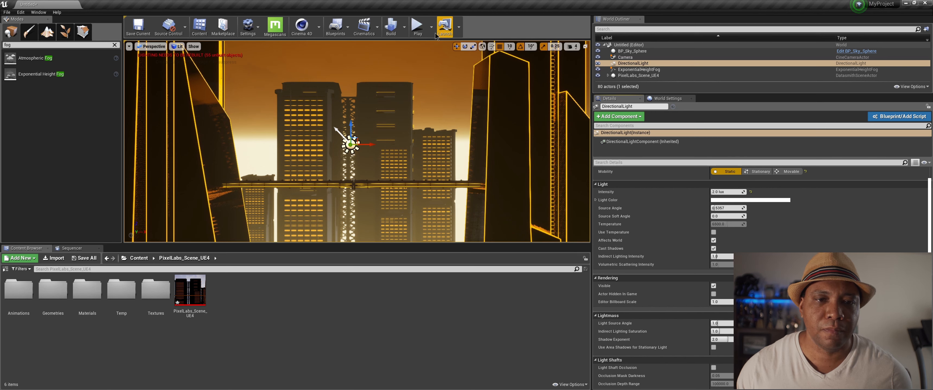
click(404, 27)
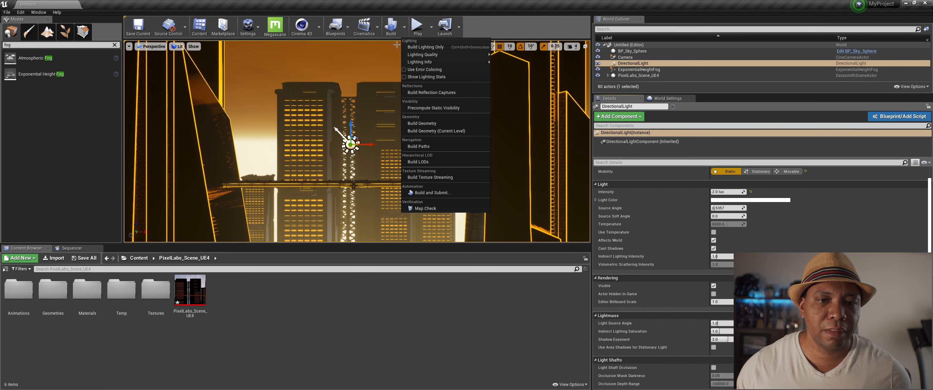
click(427, 48)
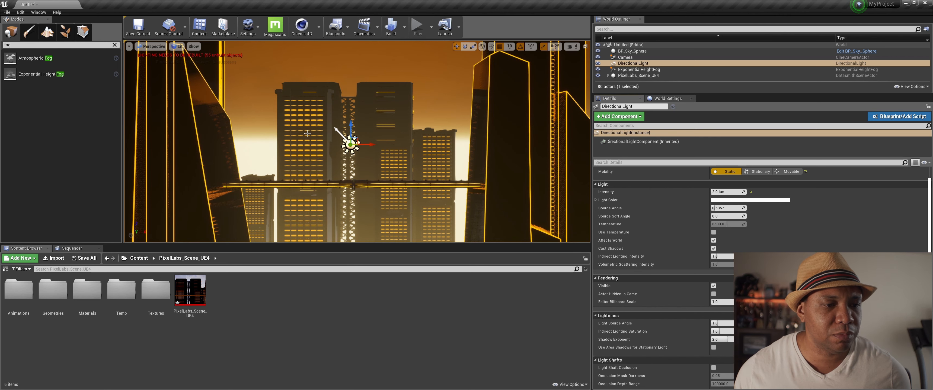
Open the PixelLabs_Scene_UE4 level sequence from the Animations folder in Sequencer.
click(30, 295)
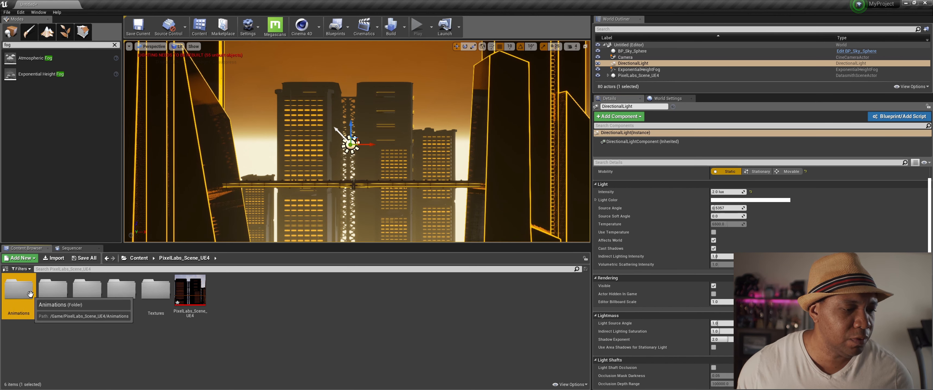
double_click(16, 293)
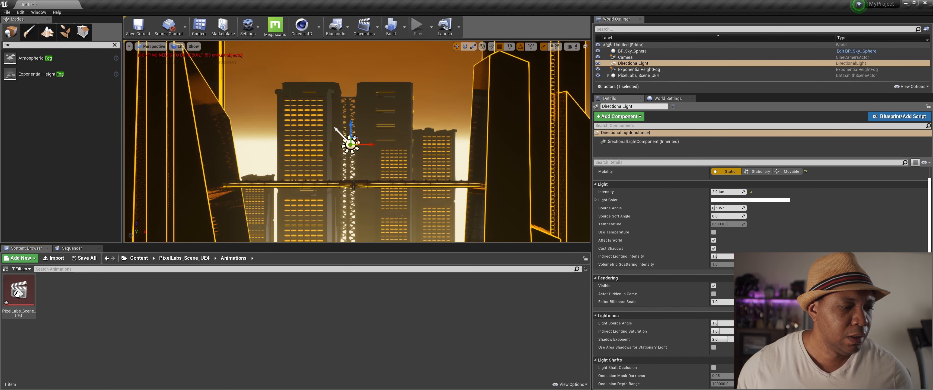
click(24, 299)
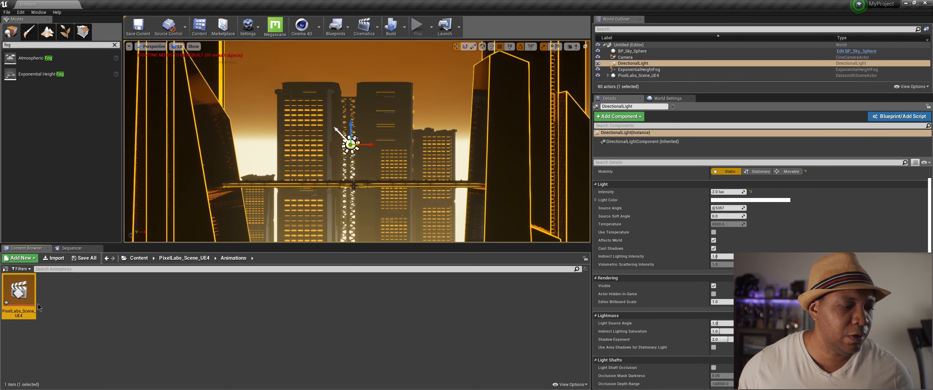
double_click(24, 299)
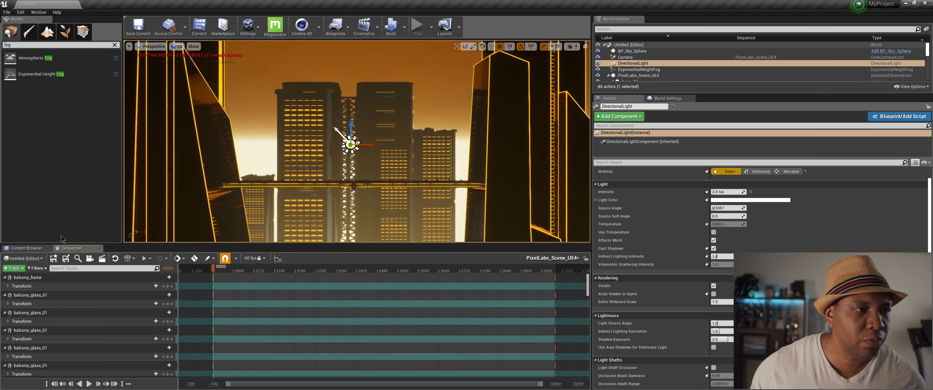
click(38, 12)
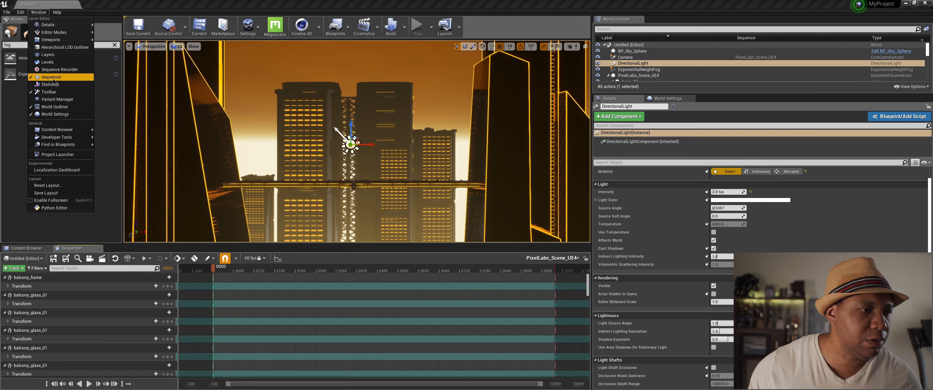
click(80, 250)
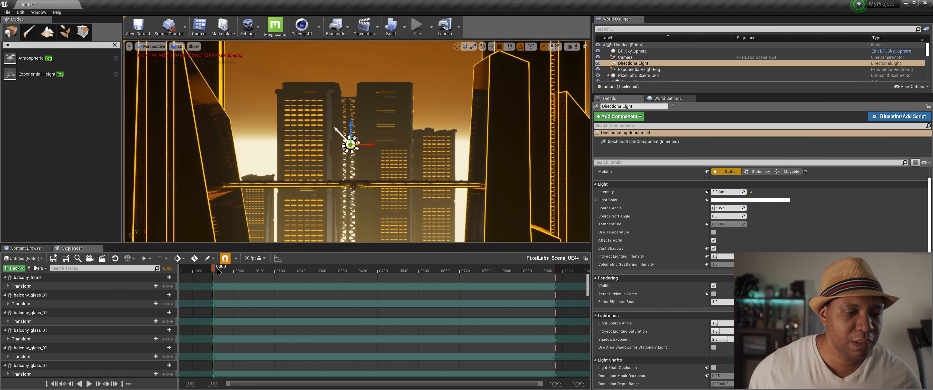
Filter the sequence tracks by "camera", select the camera's Transform track and place the playhead at frame 2.
mouse_move(220, 271)
mouse_down()
mouse_move(489, 272)
mouse_move(211, 270)
mouse_up()
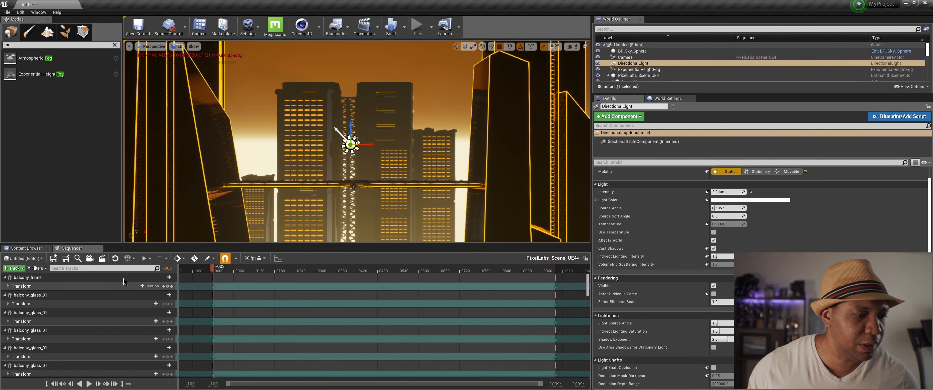
click(65, 268)
text(camera)
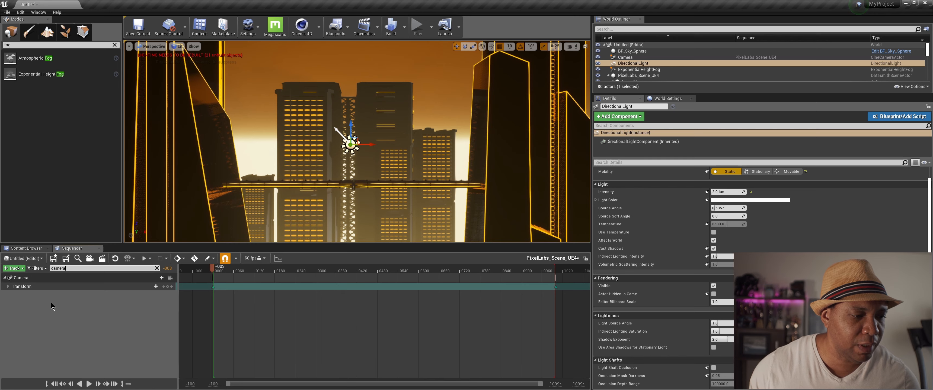
click(51, 287)
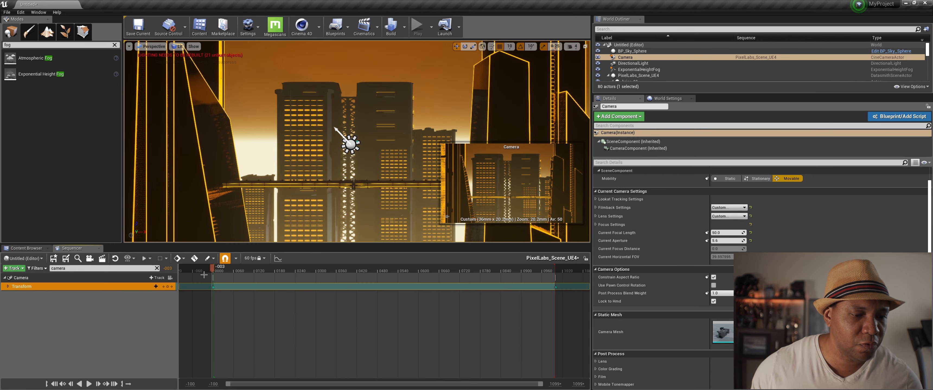
drag(214, 270, 214, 289)
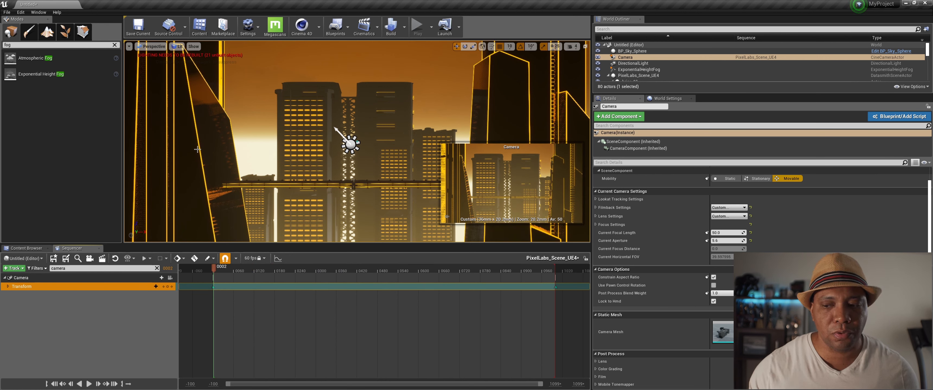
Switch the viewport to the Cinematic Viewport type and look through the placed Camera.
click(151, 47)
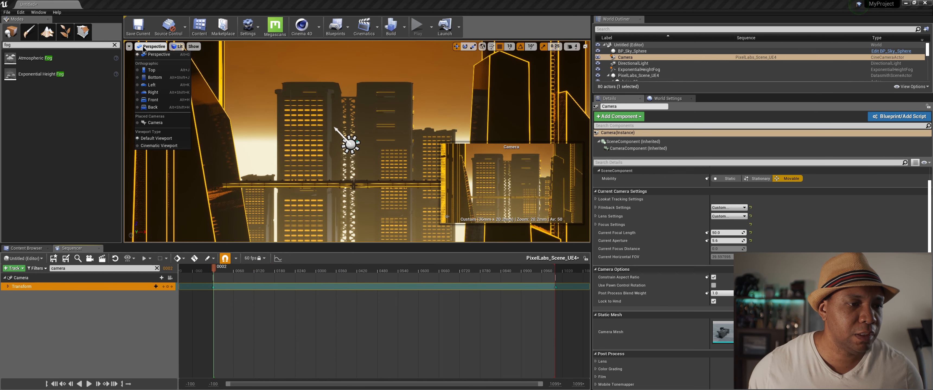
click(169, 146)
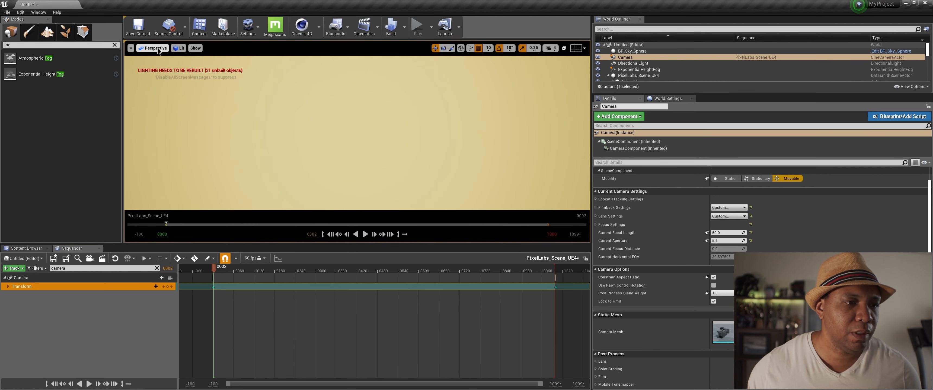
click(158, 50)
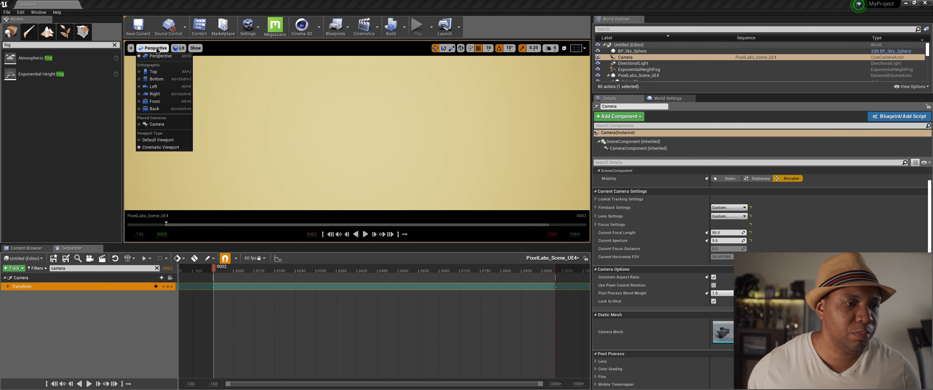
click(156, 125)
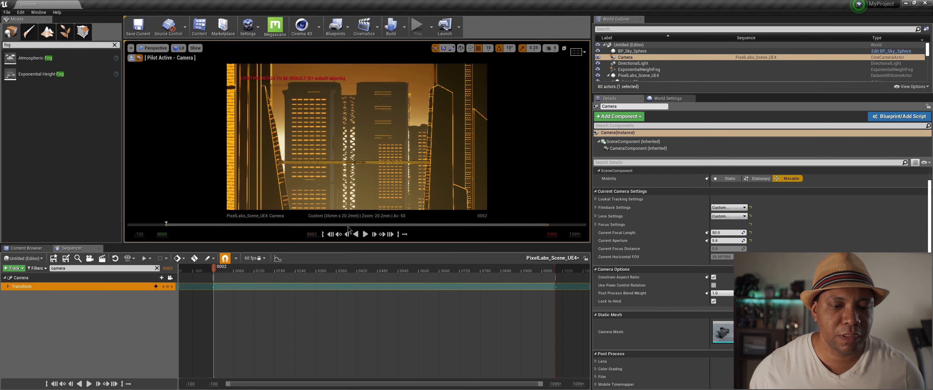
Play the camera animation in the cinematic viewport, pause it and scrub back to frame 1.
click(365, 234)
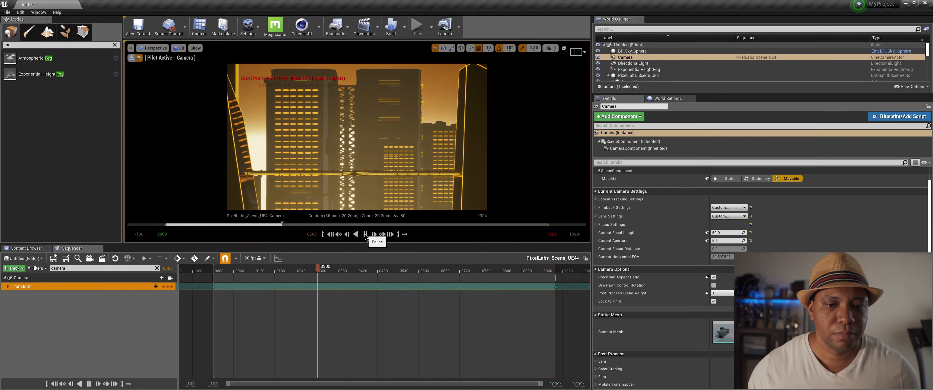
click(365, 235)
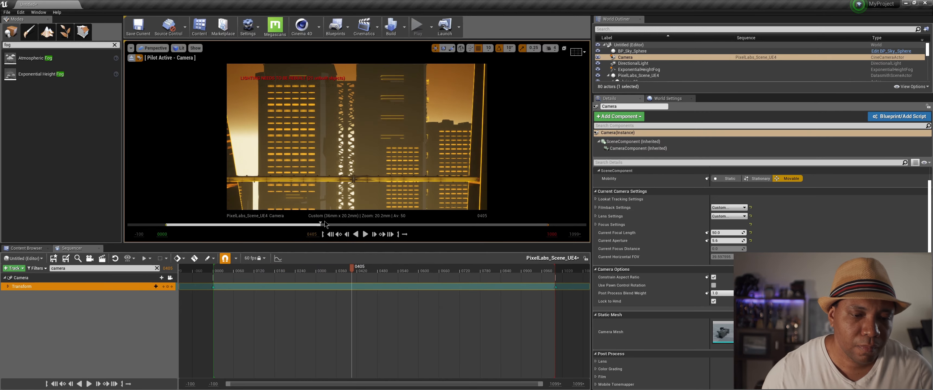
click(273, 224)
drag(274, 224, 167, 230)
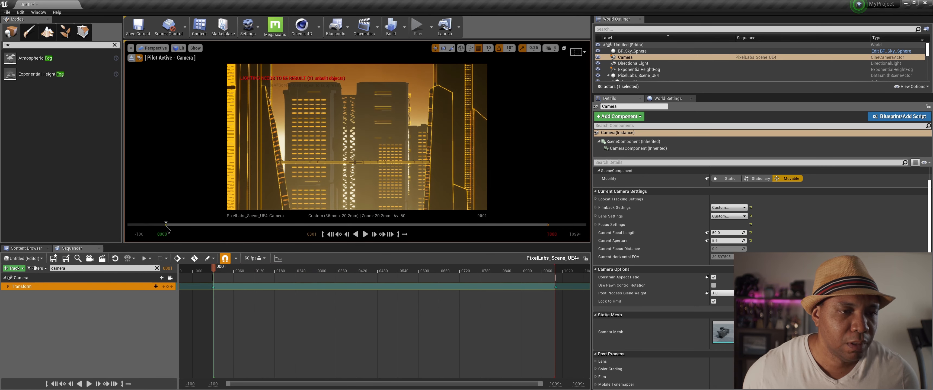
Try the Epic preset in the engine scalability settings and switch back to Cinematic.
click(251, 31)
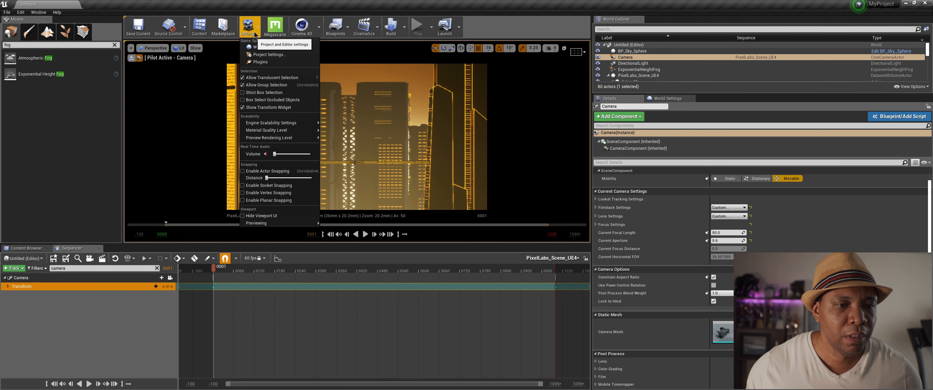
mouse_move(286, 125)
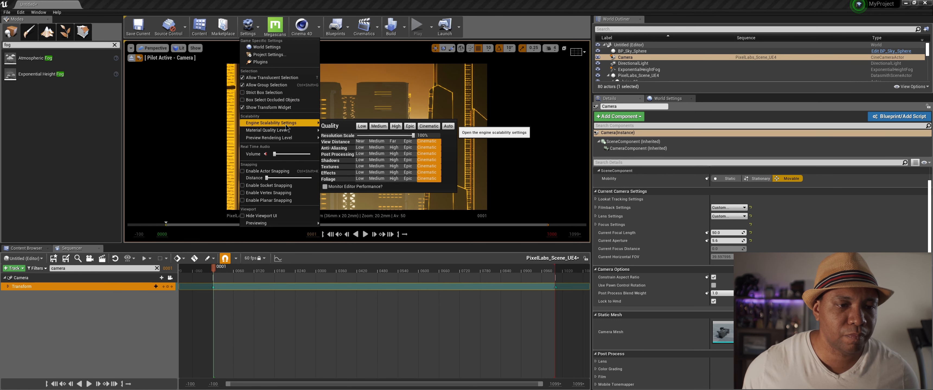
click(407, 128)
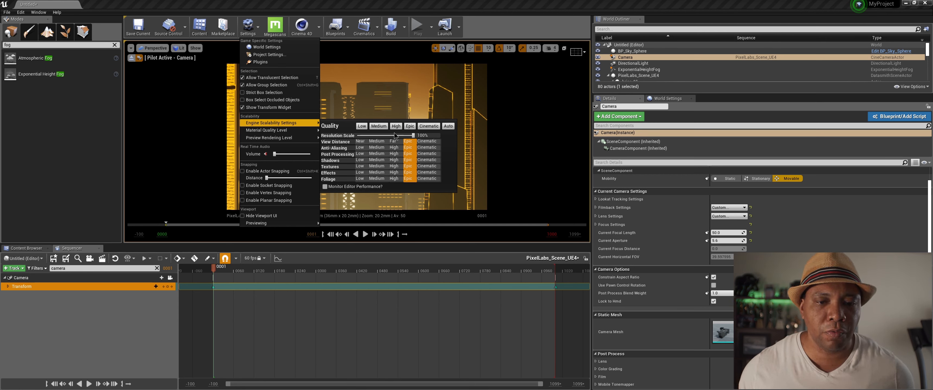
click(425, 127)
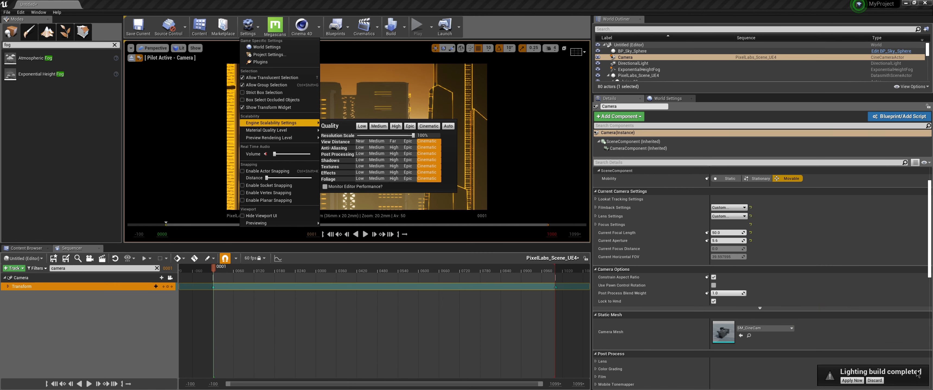
Apply the completed lighting build, dismiss the message log and preview part of the camera animation.
click(852, 380)
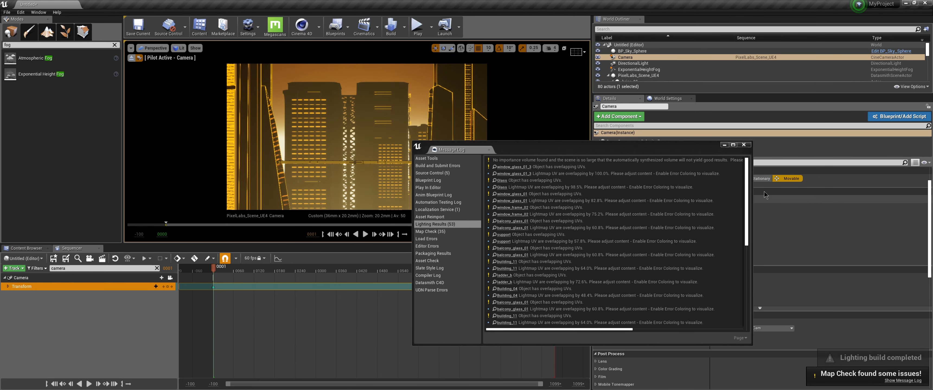
click(743, 144)
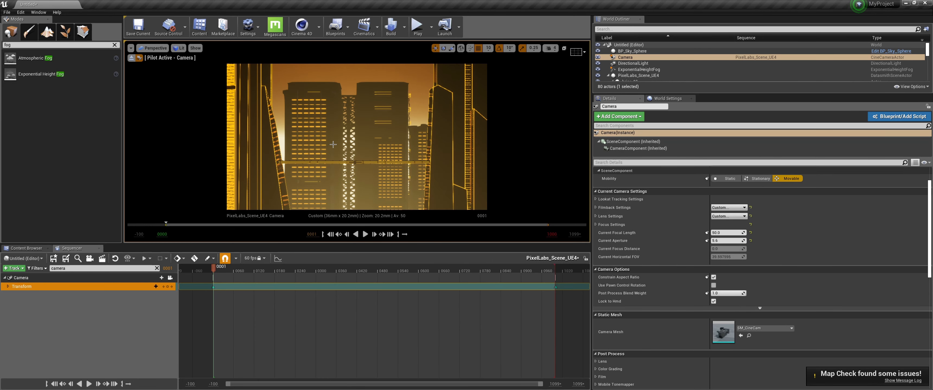
click(365, 234)
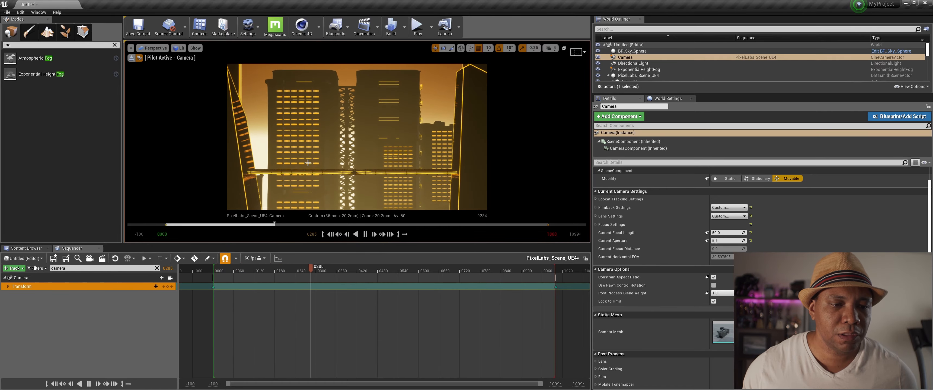
click(366, 235)
Return the playhead to frame 0 and add a Camera Cut Track to the sequence.
drag(337, 268, 212, 274)
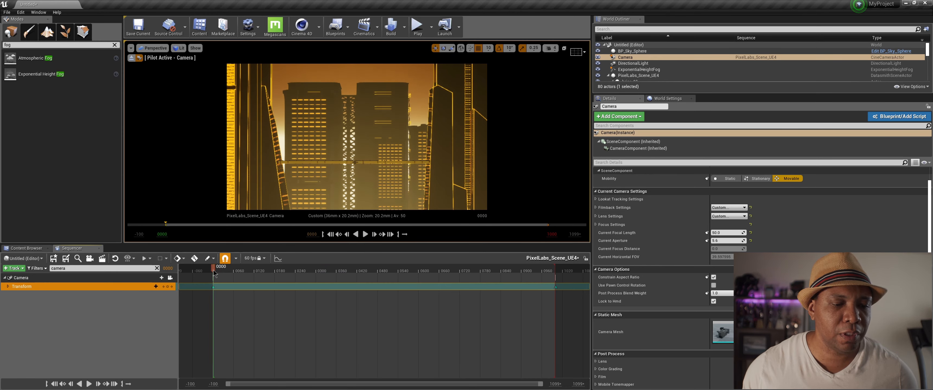
click(14, 269)
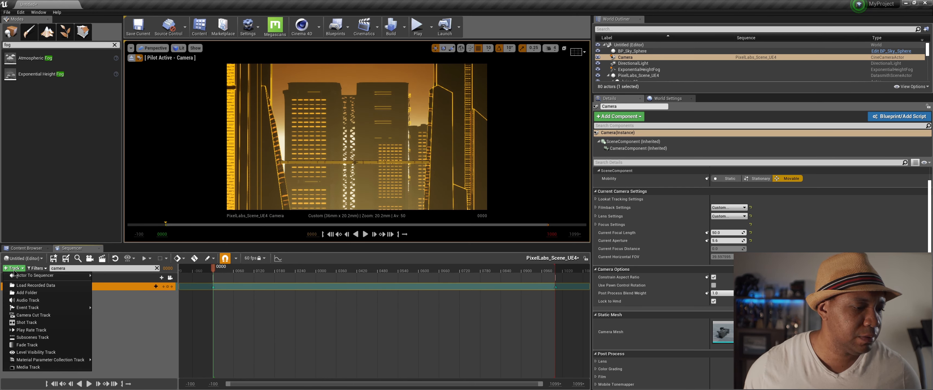
click(31, 318)
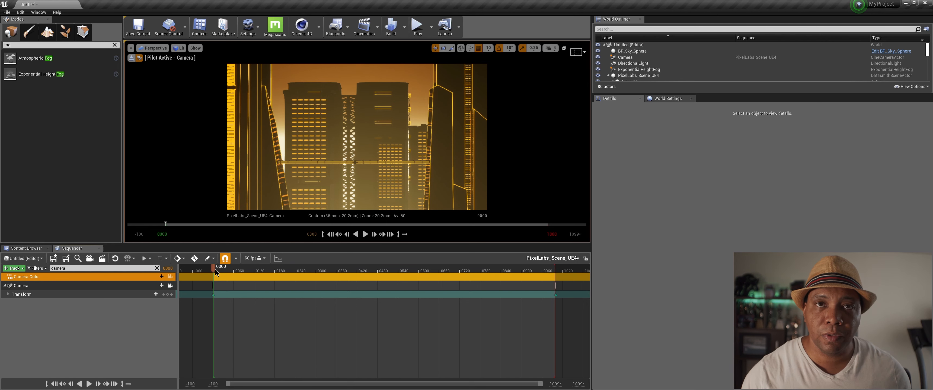
Bind the existing Camera to the Camera Cuts track and scrub through the sequence to check the cut, stopping at frame 44.
click(158, 277)
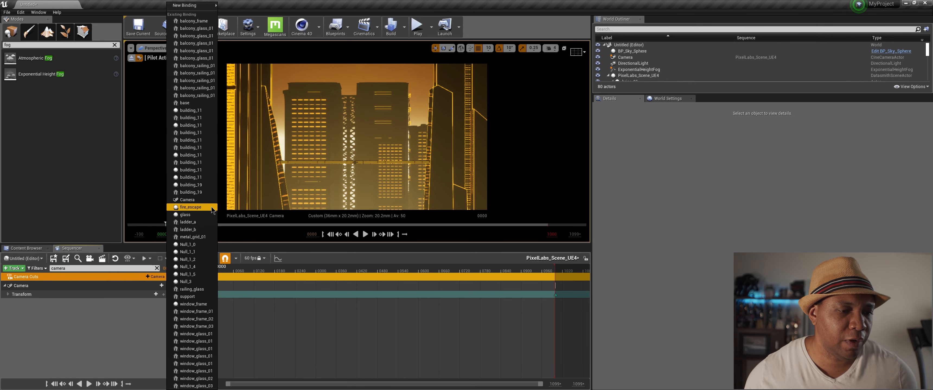
click(187, 200)
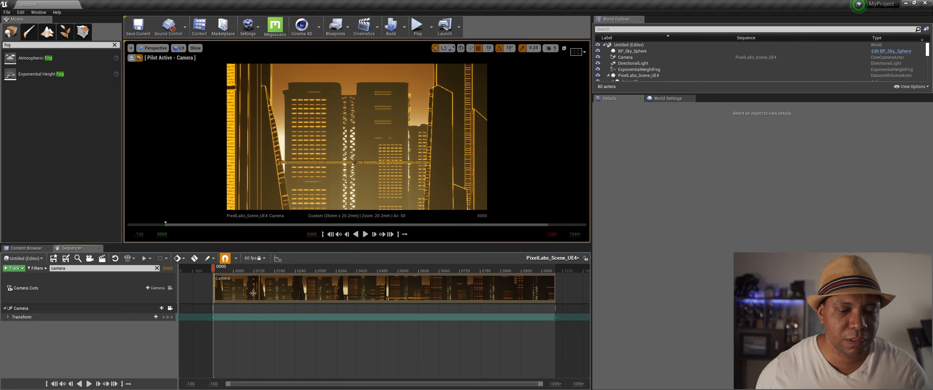
drag(214, 269, 315, 289)
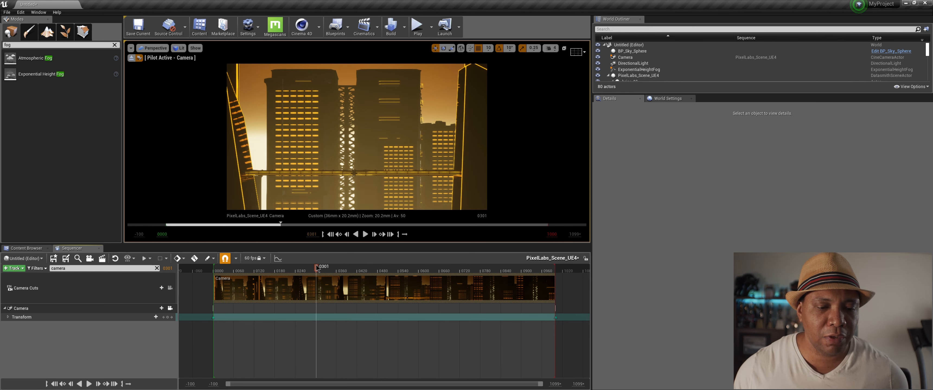
drag(317, 270, 249, 283)
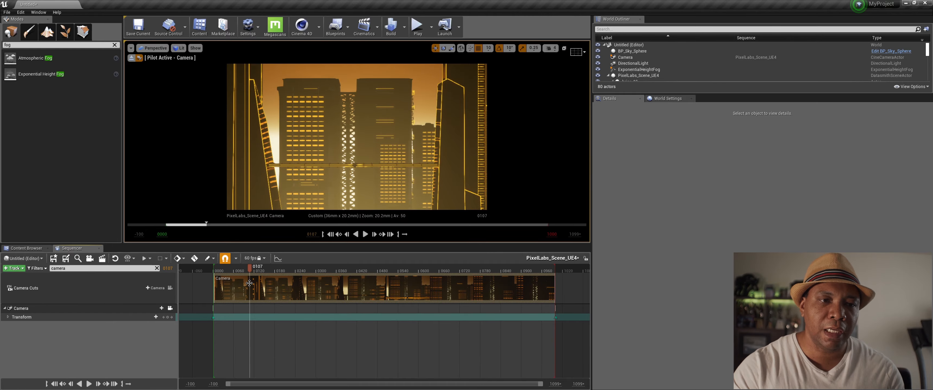
drag(261, 274, 292, 279)
drag(252, 282, 228, 290)
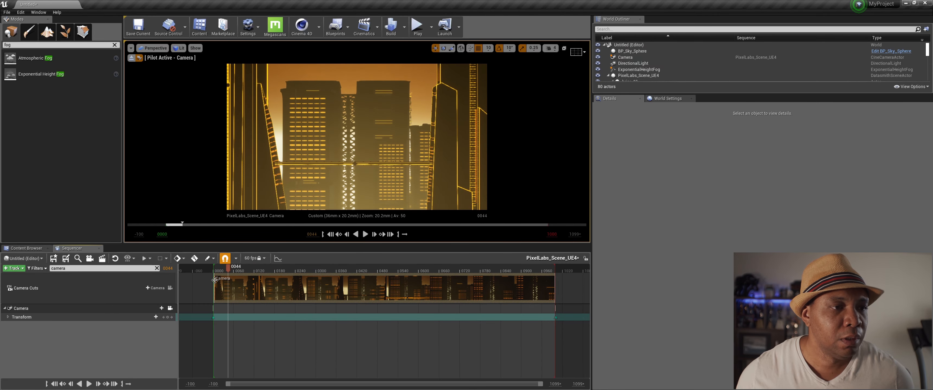
Switch the viewport to the Top wireframe view and frame the whole city from above.
click(152, 48)
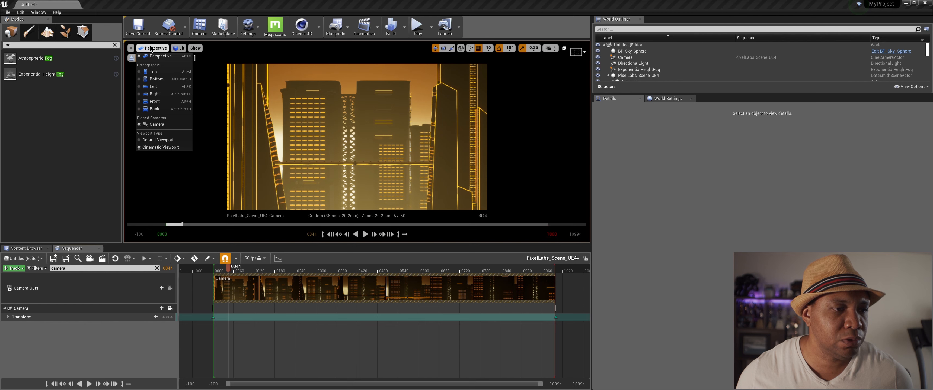
click(154, 73)
scroll(391, 141, down, 7)
scroll(390, 141, down, 8)
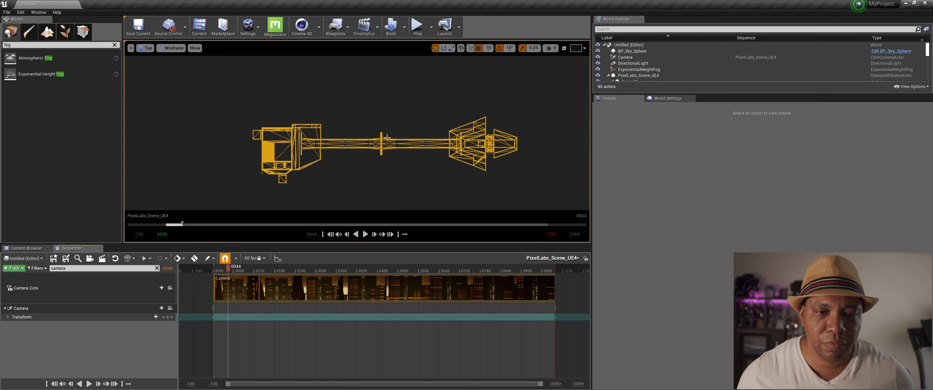
scroll(387, 137, up, 4)
Enlarge the World Outliner and collapse the brige_01, brige_01_instance, Building_01, Building_04 and Cloner groups.
drag(663, 93, 688, 260)
click(612, 81)
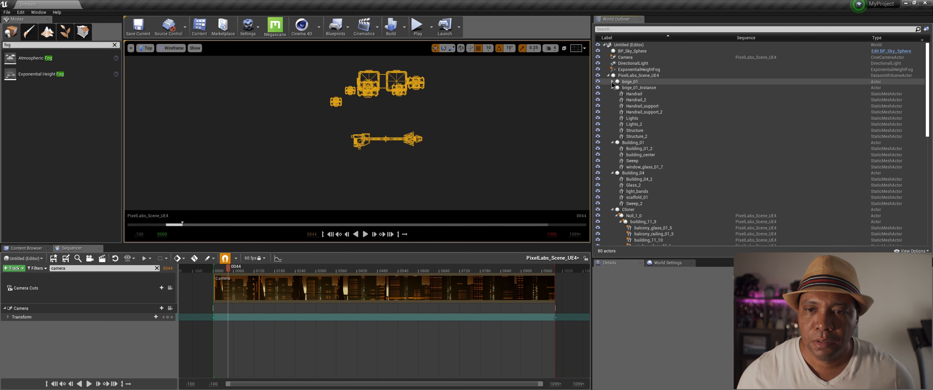
click(611, 87)
click(612, 93)
click(612, 100)
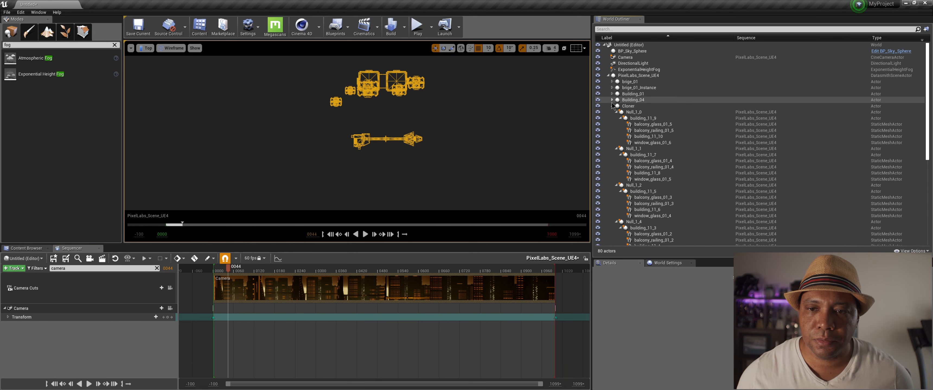
click(612, 106)
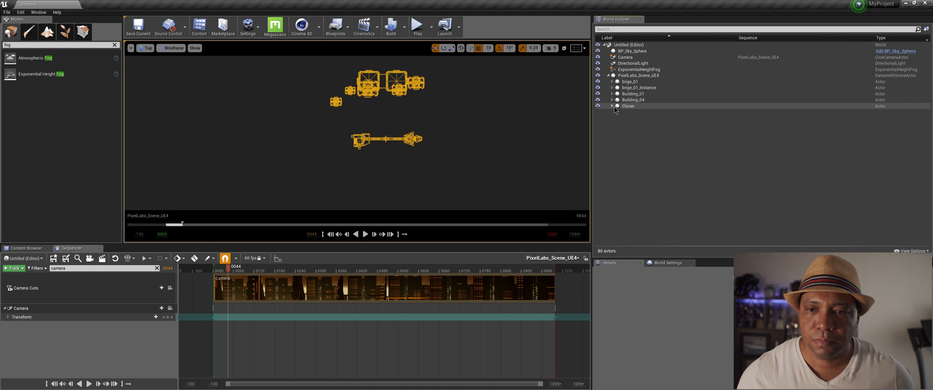
Select Cloner with all its child actors down to window_frame_03, copy them and collapse the group.
click(611, 107)
click(632, 106)
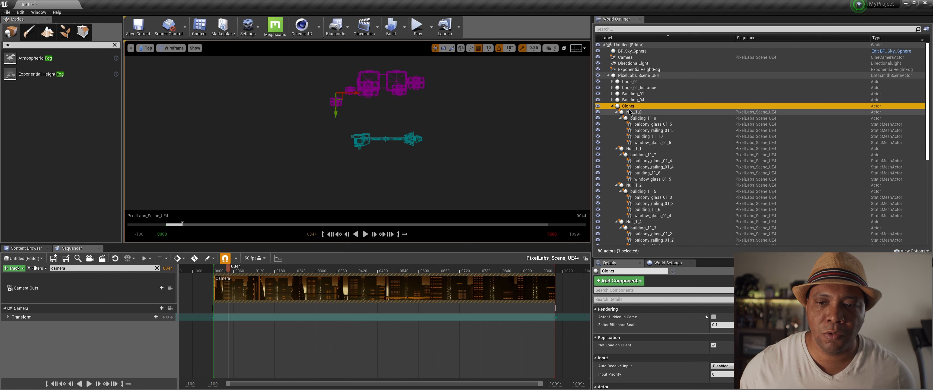
scroll(659, 161, down, 5)
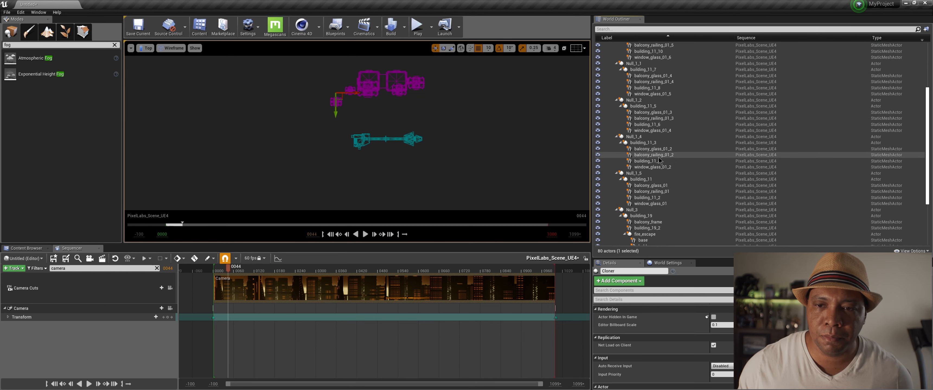
scroll(659, 160, down, 4)
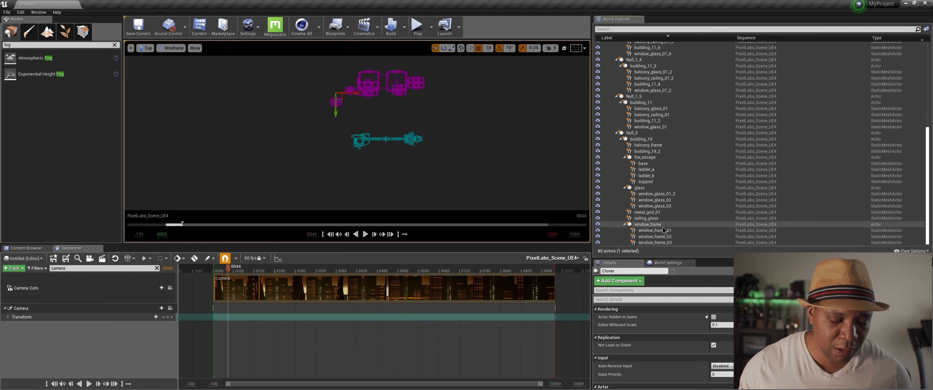
shift+click(660, 243)
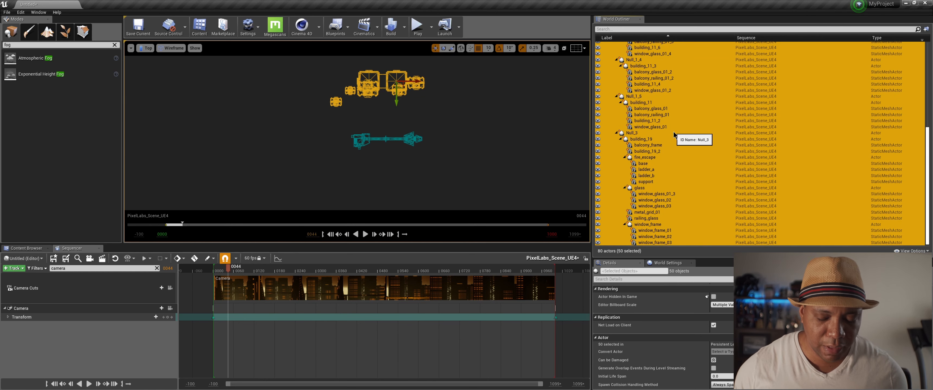
scroll(674, 133, up, 9)
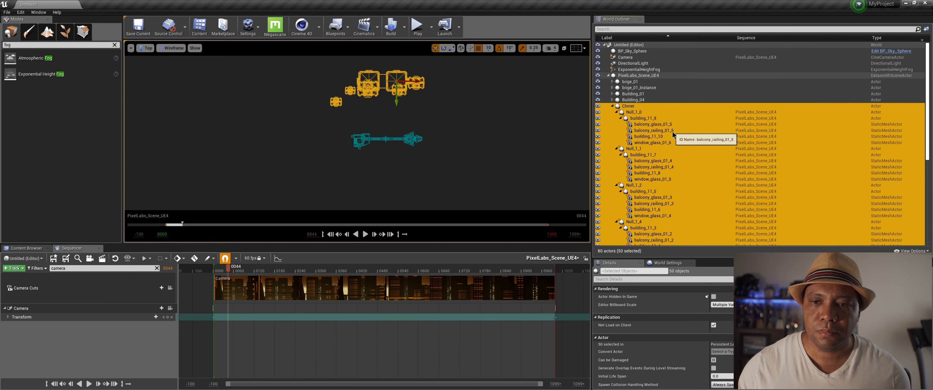
click(612, 106)
Paste a copy of the Cloner buildings and move it behind the originals, offset to the left in the top view.
click(638, 140)
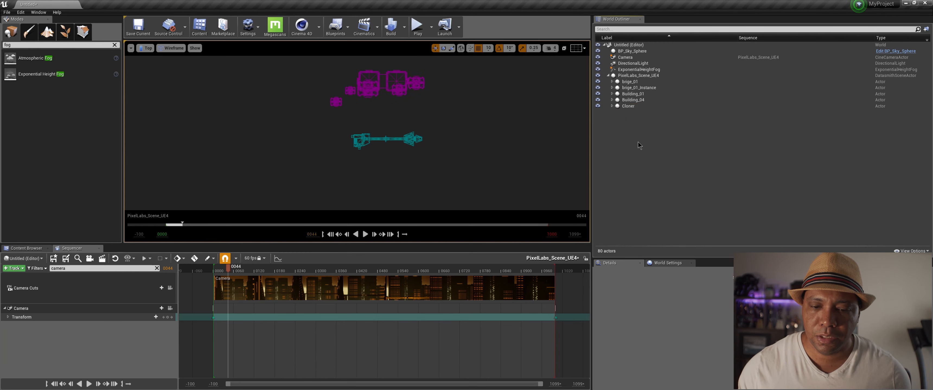
key(ctrl+v)
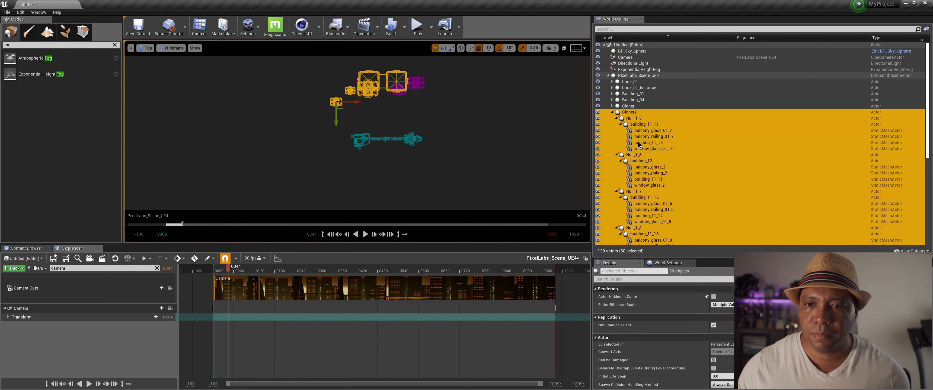
click(611, 113)
click(612, 113)
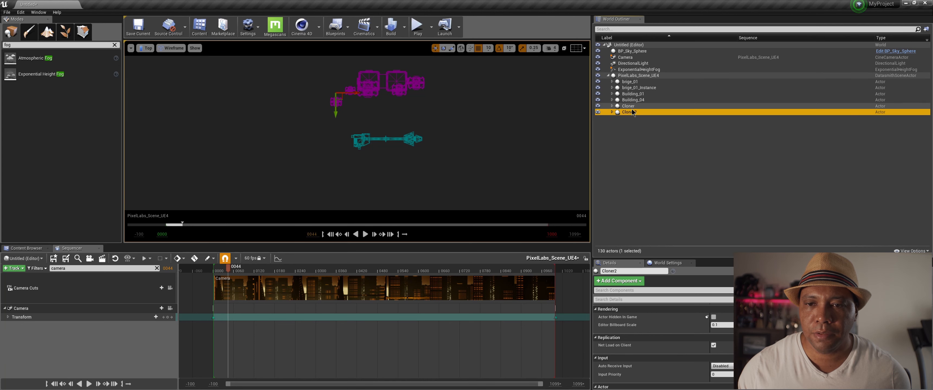
drag(335, 114, 335, 91)
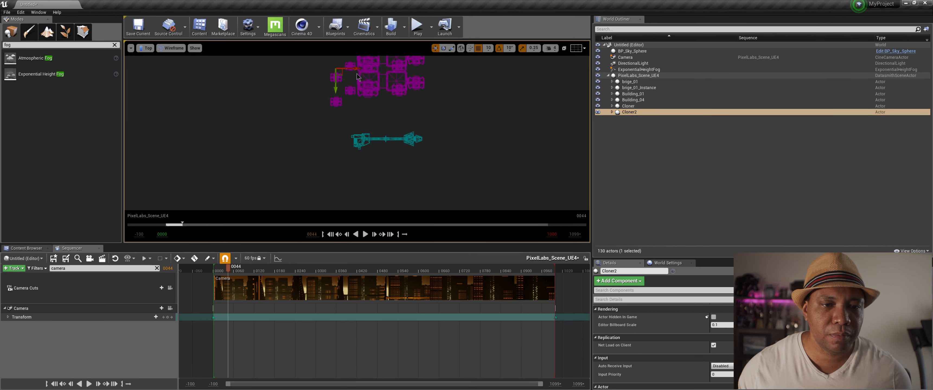
drag(357, 68, 335, 69)
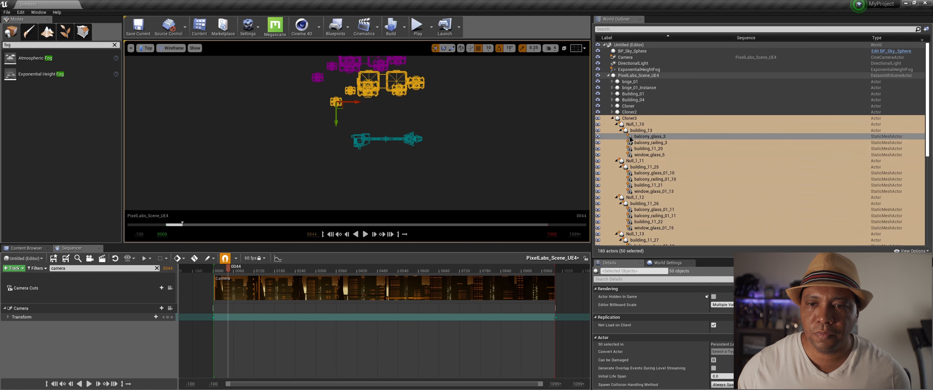
Place a third copy of the Cloner buildings behind and to the right of the existing rows, and collapse its group.
scroll(430, 124, down, 3)
drag(377, 129, 443, 81)
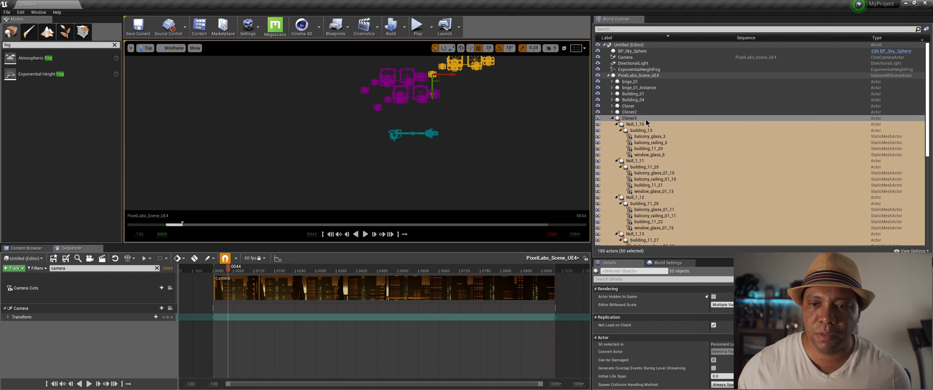
click(614, 119)
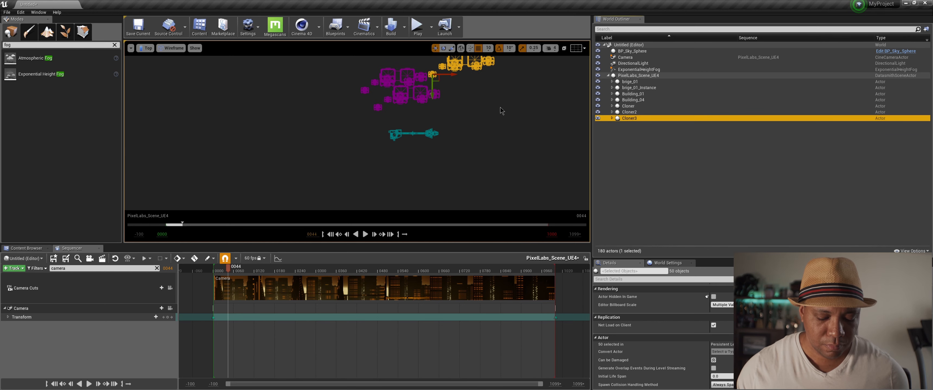
Paste a fourth copy of the Cloner buildings and position it behind the first two rows, shifted to the left.
key(ctrl+w)
drag(378, 126, 377, 83)
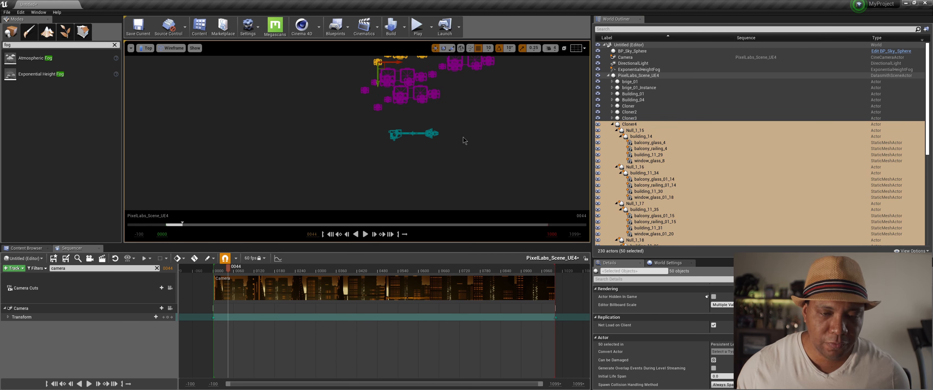
right_drag(461, 134, 478, 62)
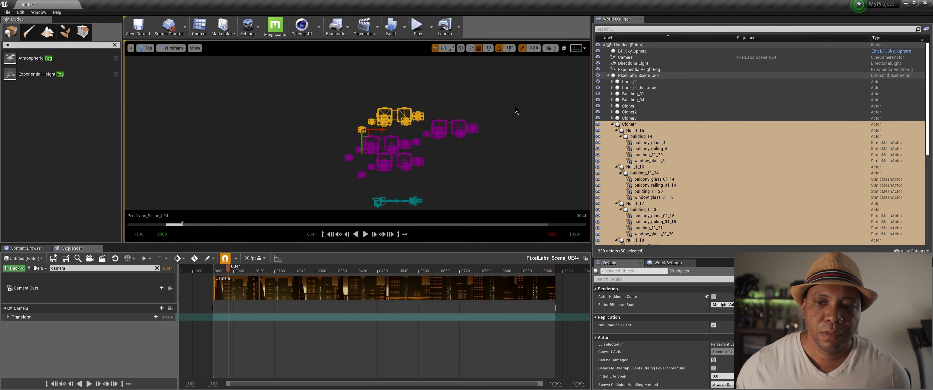
click(611, 124)
drag(382, 130, 358, 137)
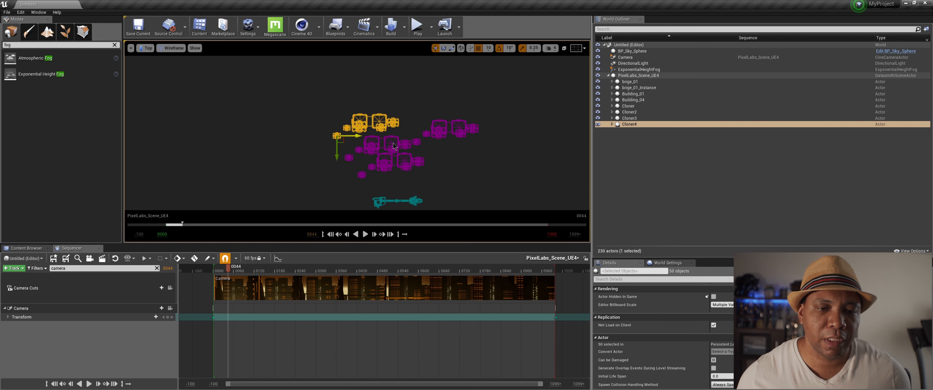
Paste a fifth copy of the Cloner buildings and move it behind all the other rows, near the middle.
key(ctrl+v)
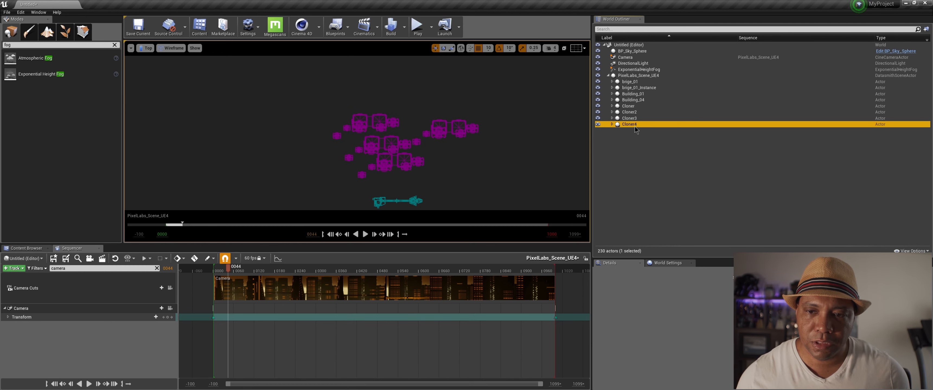
click(612, 131)
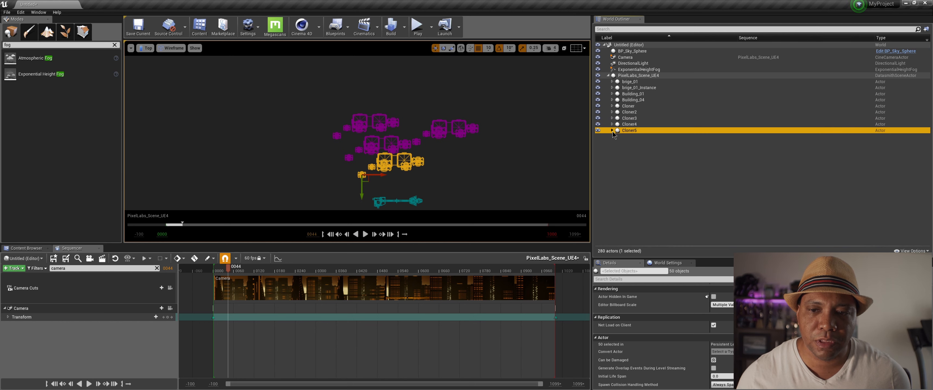
drag(362, 187, 421, 112)
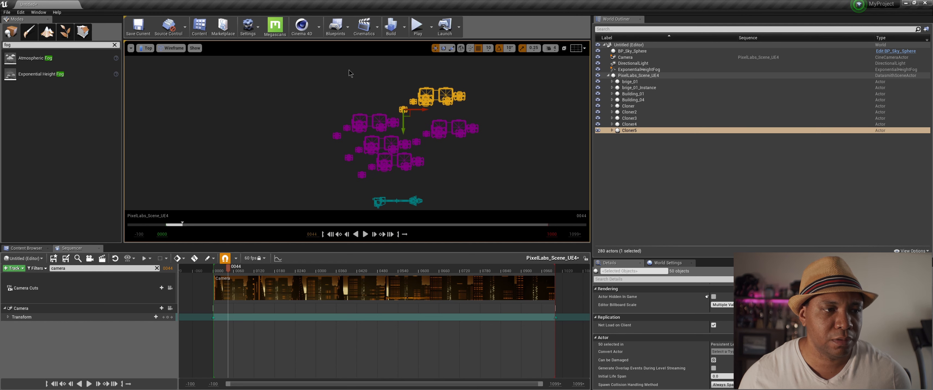
Return to the Perspective view, look through the placed Camera and scrub the sequence to frame 16 to check the added buildings.
click(131, 47)
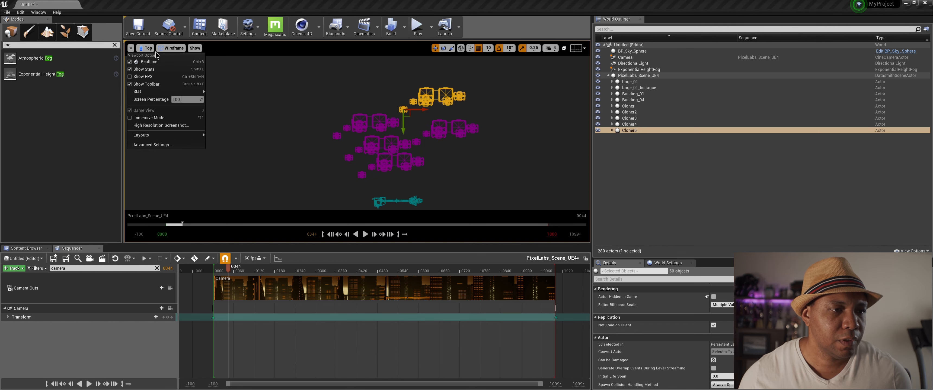
click(152, 55)
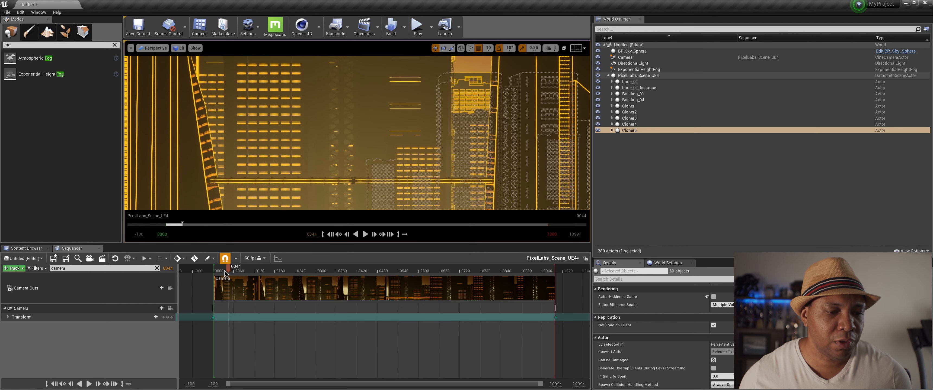
mouse_move(228, 272)
mouse_down()
mouse_move(304, 271)
mouse_move(235, 272)
mouse_up()
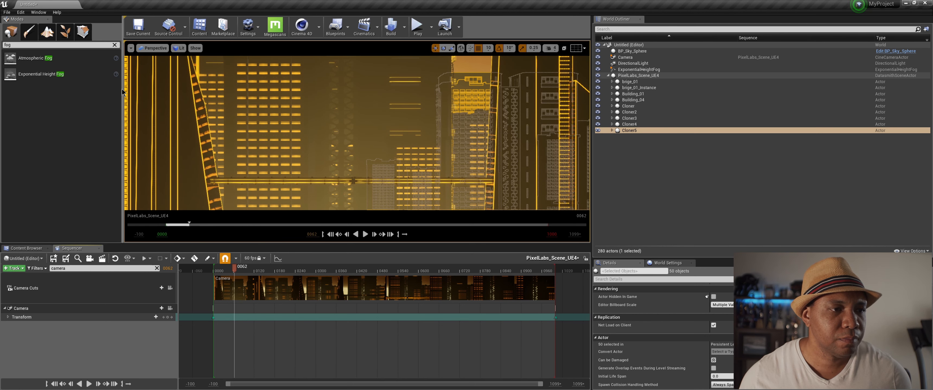
click(145, 48)
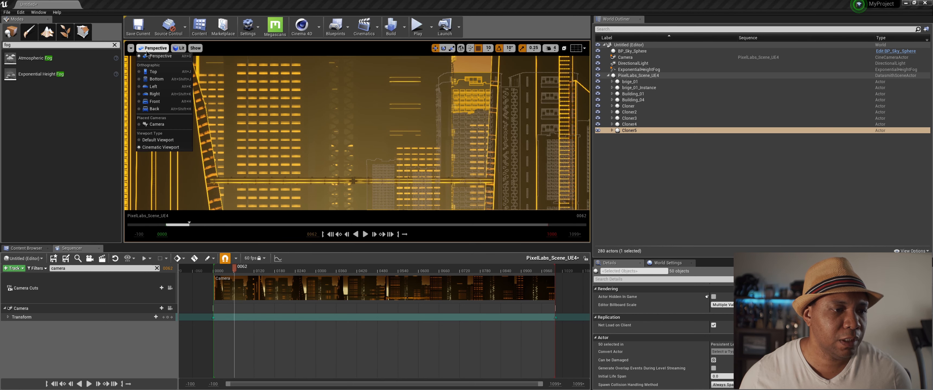
click(161, 127)
drag(235, 272, 218, 303)
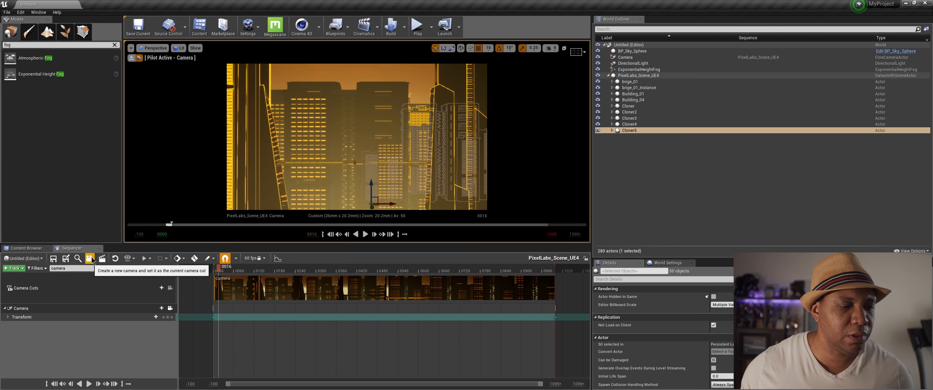
Open the movie render settings for the sequence and move the dialog clear of the timeline.
click(101, 260)
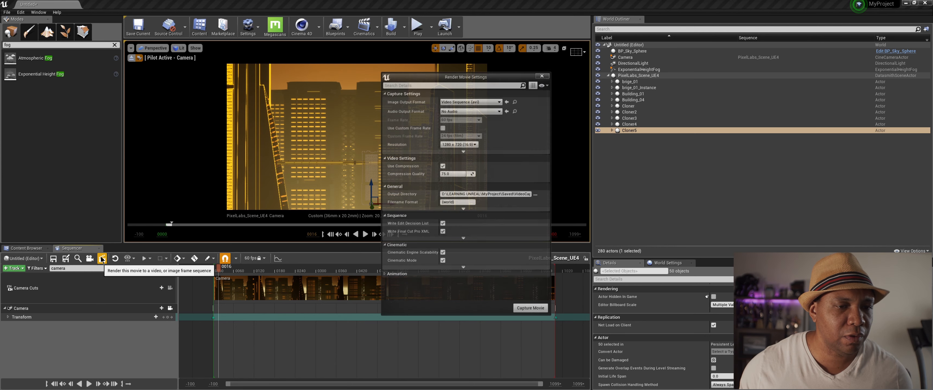
drag(477, 79, 374, 63)
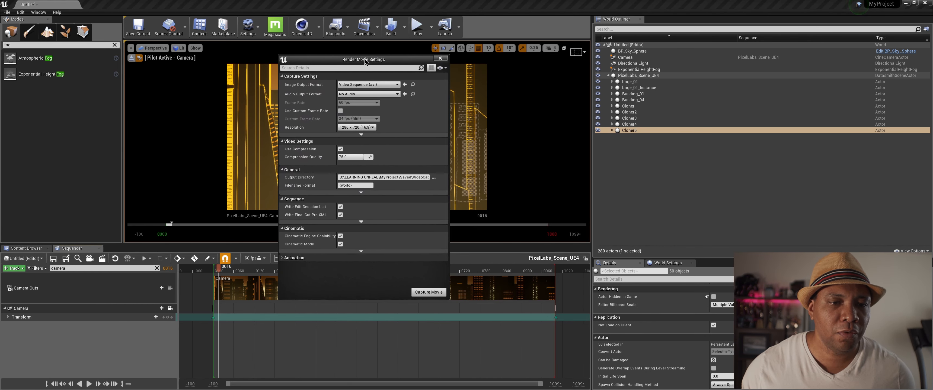
Try Custom Render Passes as the image output format, look over the available passes, and return to Video Sequence (avi).
click(363, 88)
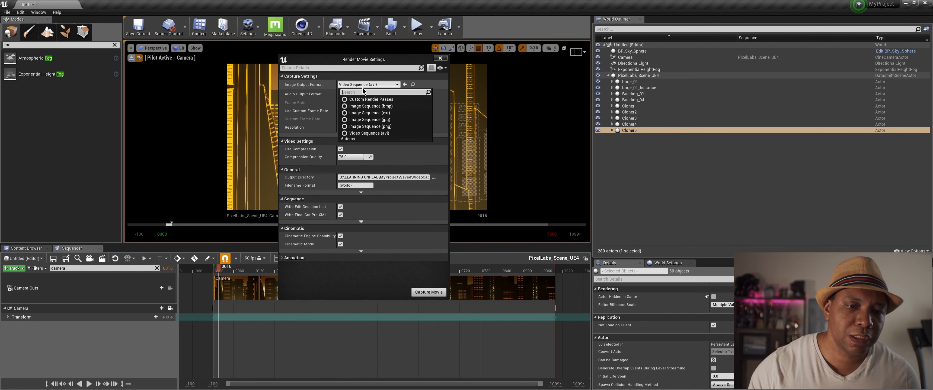
click(374, 100)
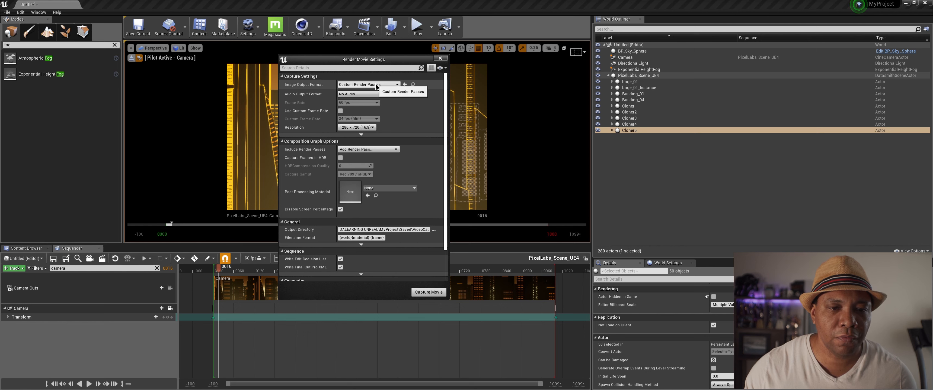
click(368, 149)
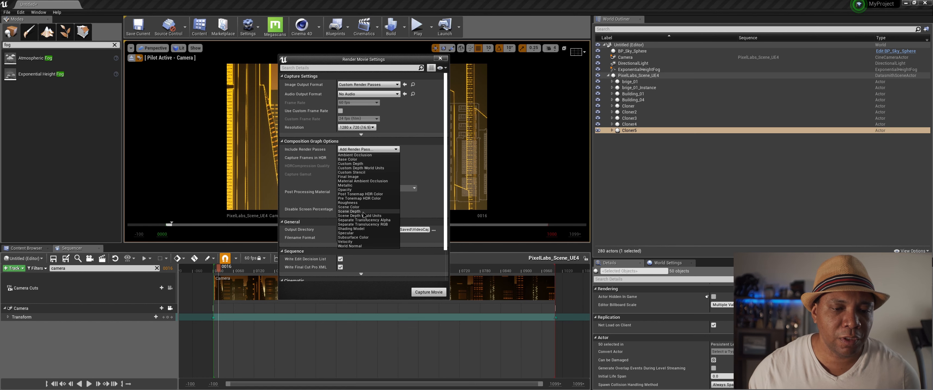
click(368, 85)
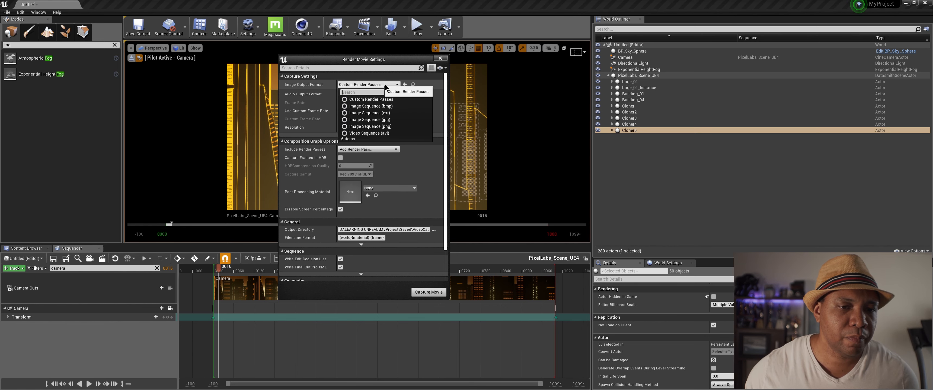
click(382, 134)
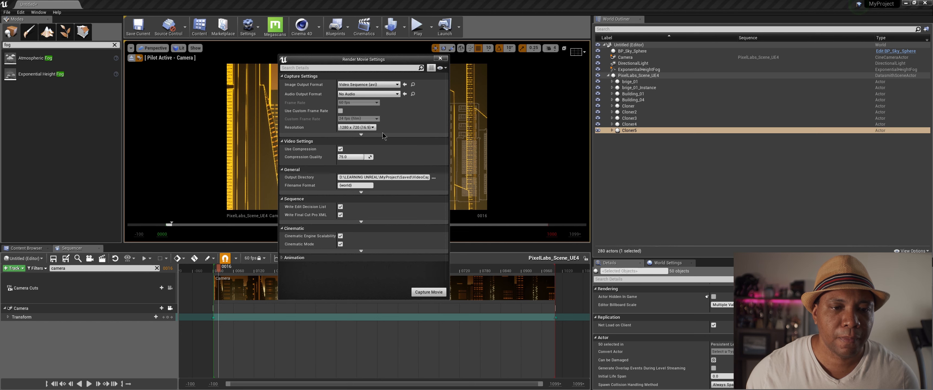
Set the render to 1920 x 1080 with compression quality 100, output to the RENDER folder in D:/TUTORIALS/PIXEL LABS UNREAL.
click(356, 127)
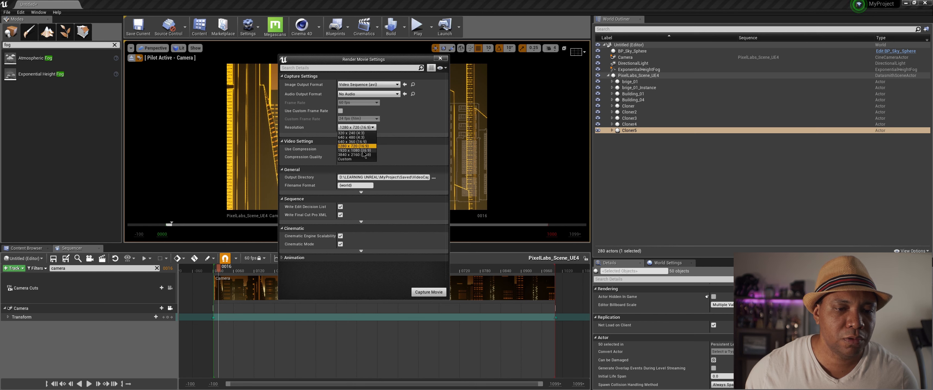
click(363, 150)
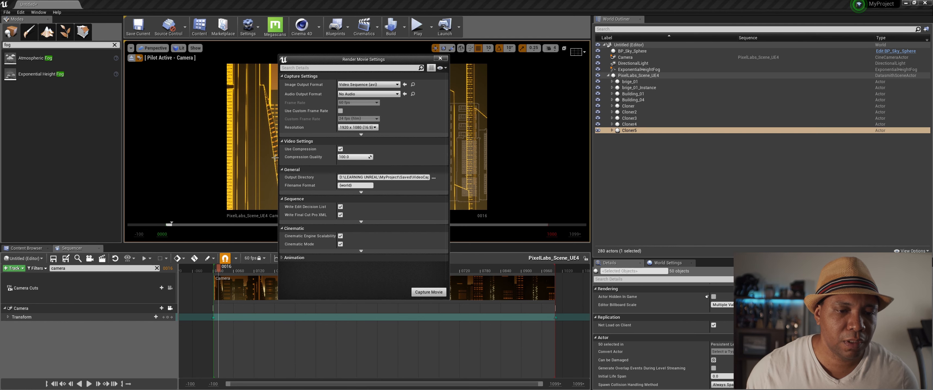
click(433, 178)
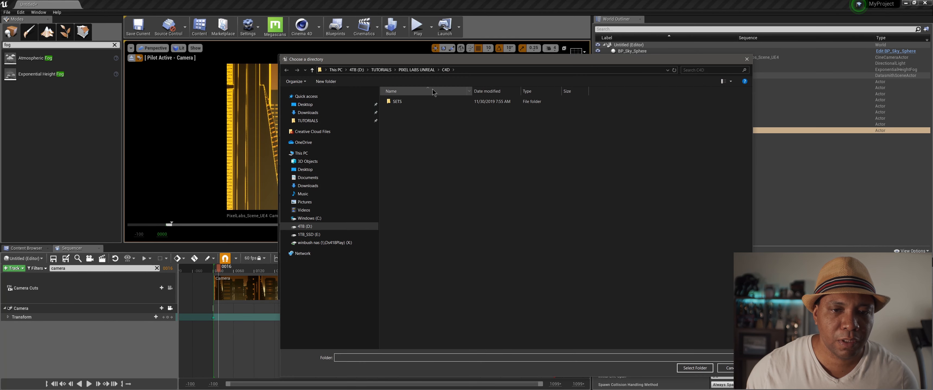
click(417, 69)
double_click(398, 118)
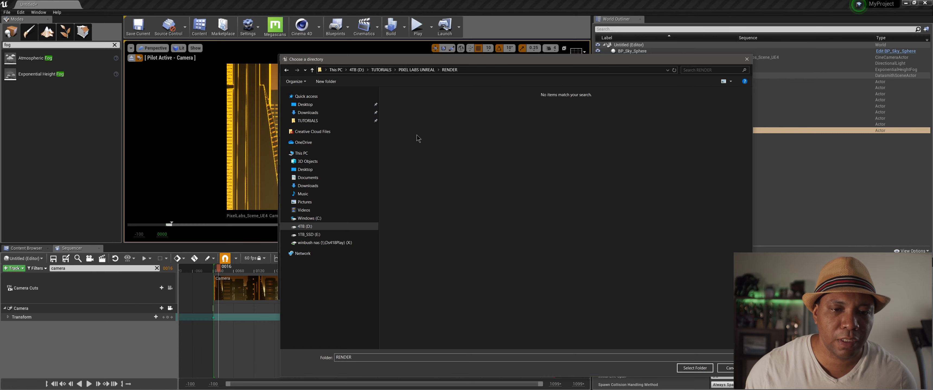
click(698, 368)
Review the image output formats and the filename format tokens, and expand the Animation settings.
click(380, 85)
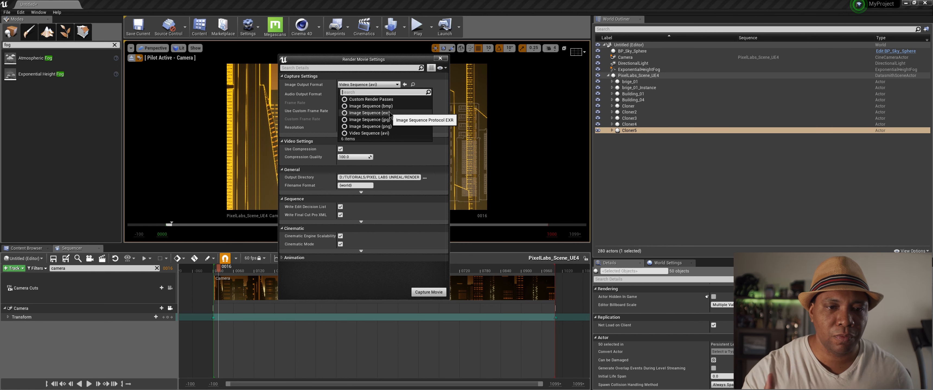
click(386, 89)
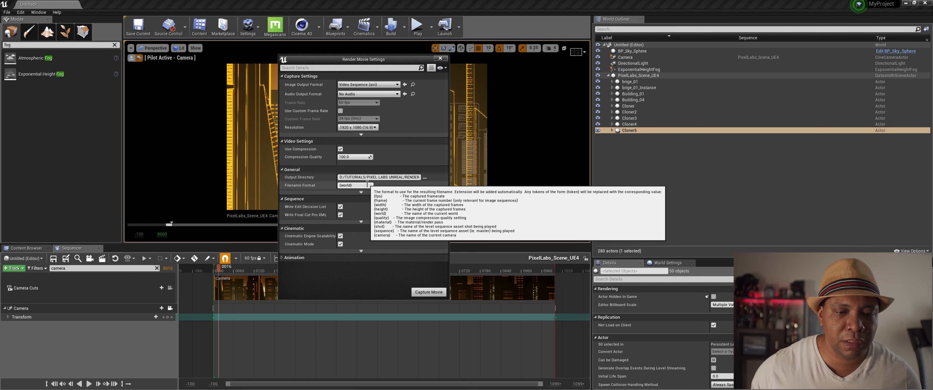
click(363, 187)
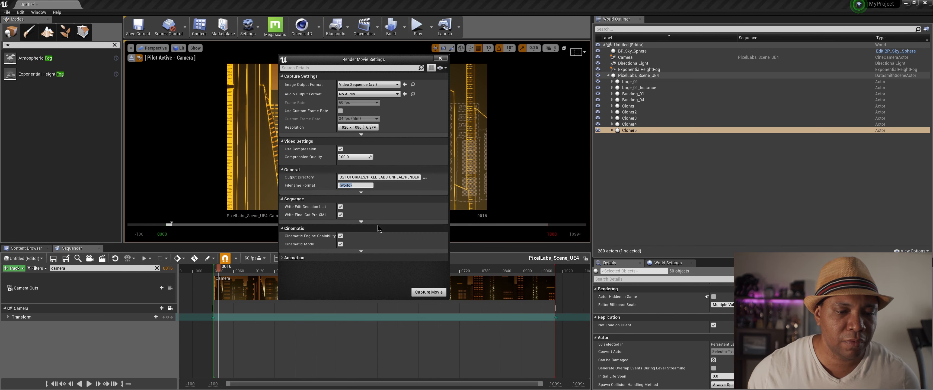
click(291, 259)
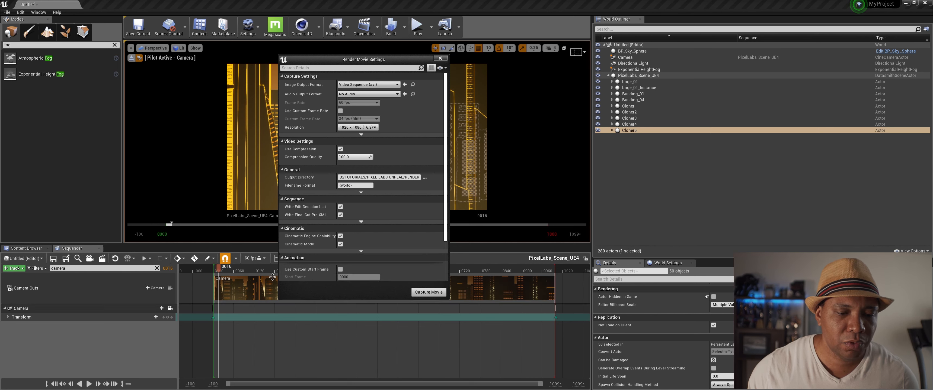
Start the movie capture, saving all selected content and the level under the name PixelLabs.
click(436, 293)
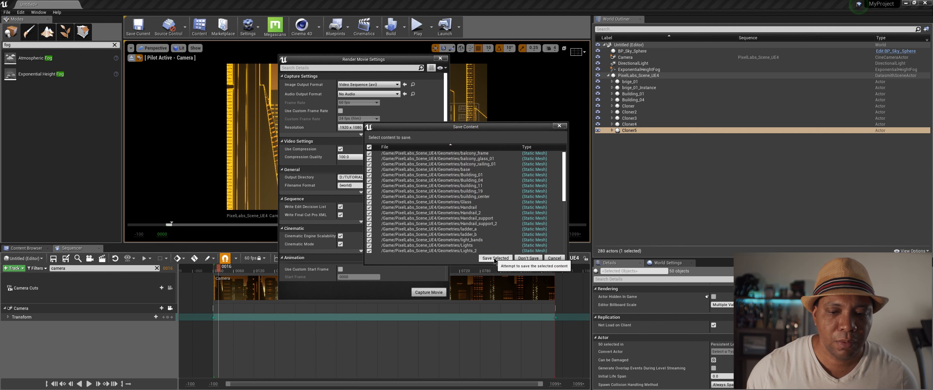
click(495, 258)
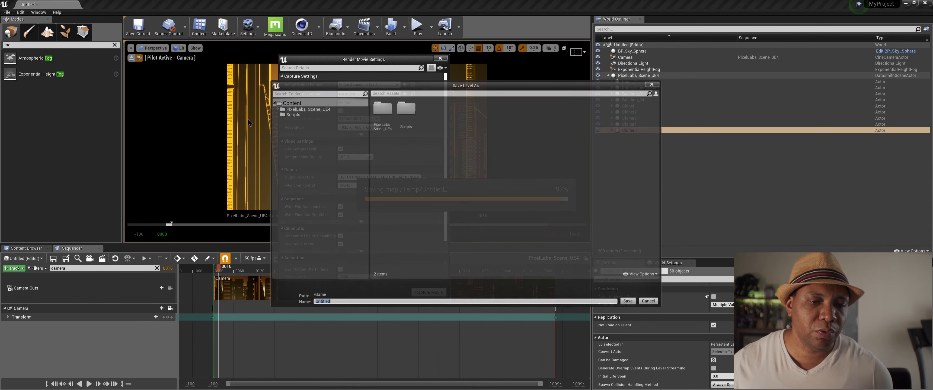
drag(458, 86, 419, 83)
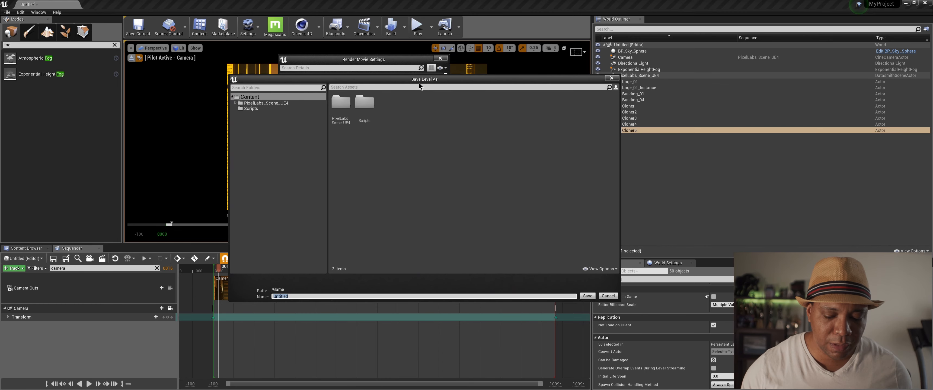
text(PixelLabs)
key(Return)
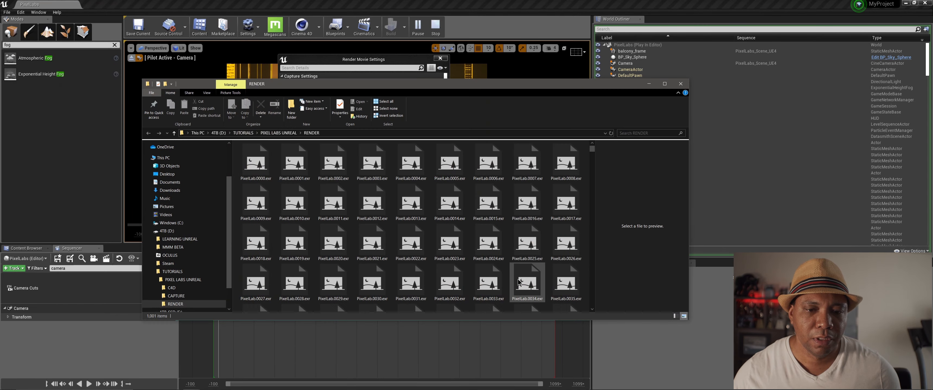
Check the output files down to the end of the RENDER folder, close it, and bring the Movie Render preview into view.
drag(592, 150, 597, 312)
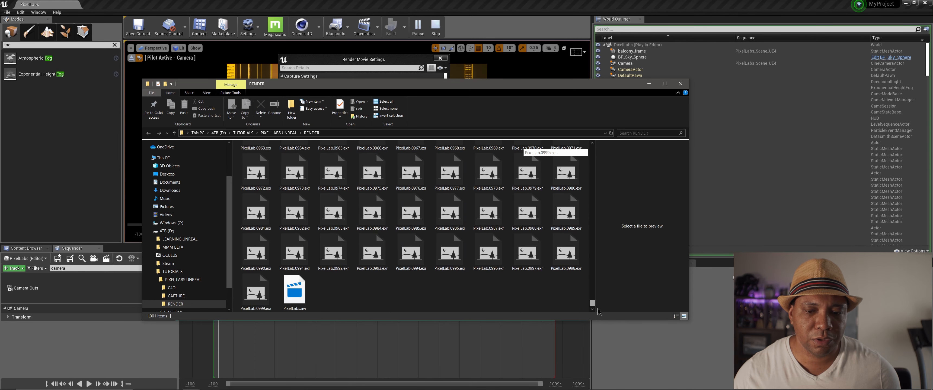
click(681, 84)
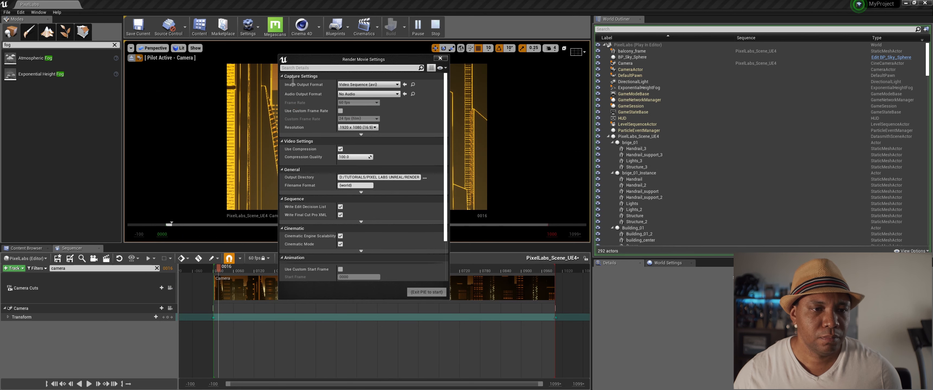
drag(391, 64, 668, 69)
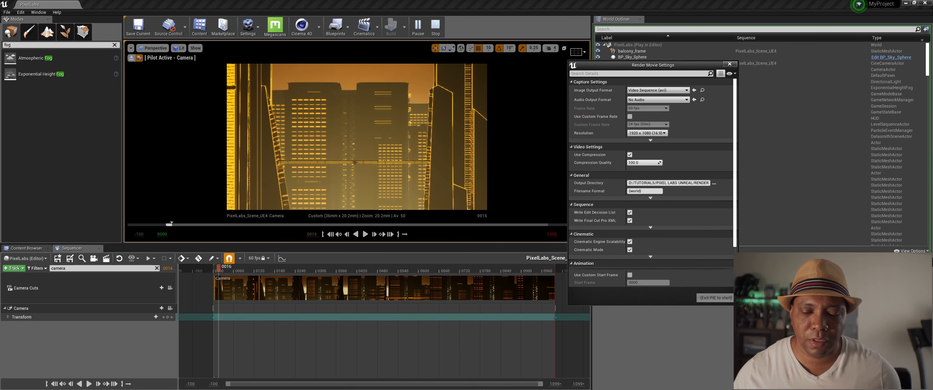
key(super)
mouse_move(257, 386)
click(312, 358)
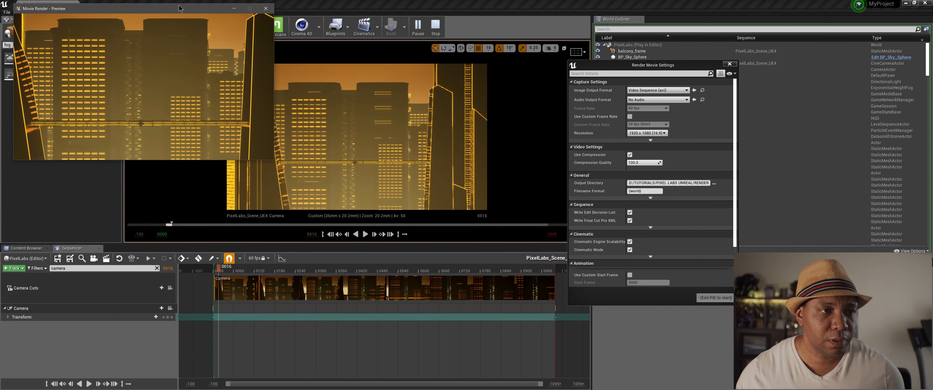
drag(180, 8, 245, 28)
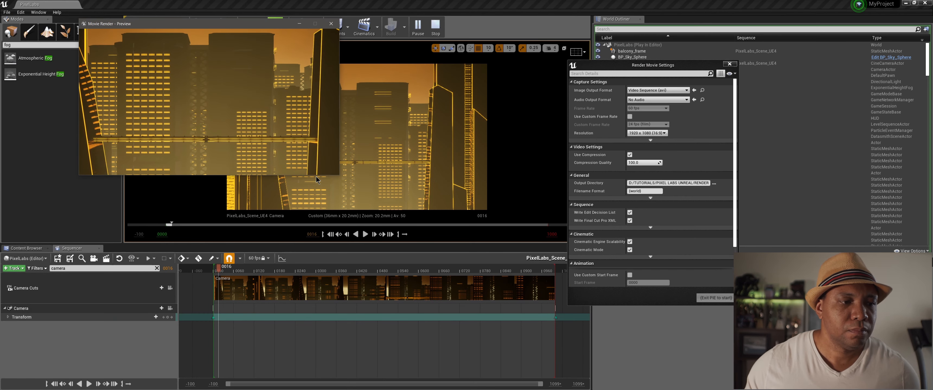